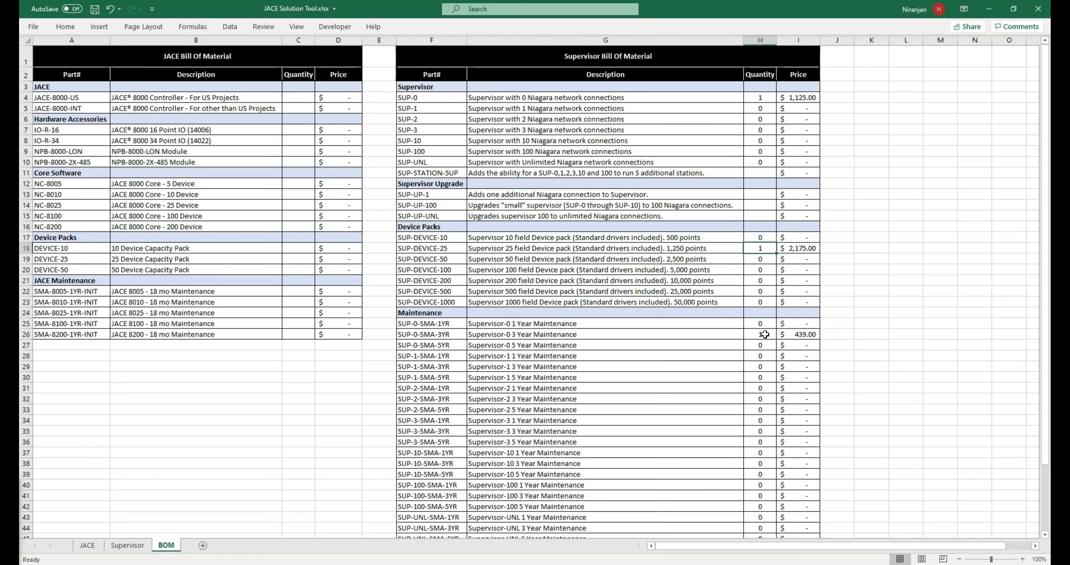
Review the Supervisor maintenance items on the BOM sheet, from SUP-0-SMA-3YR down to the SUP-0-SMA-INIT row
{"action": "left_click", "coordinate": [760, 333]}
{"action": "scroll", "coordinate": [759, 370], "scroll_direction": "down", "scroll_amount": 5}
{"action": "scroll", "coordinate": [759, 371], "scroll_direction": "down", "scroll_amount": 1}
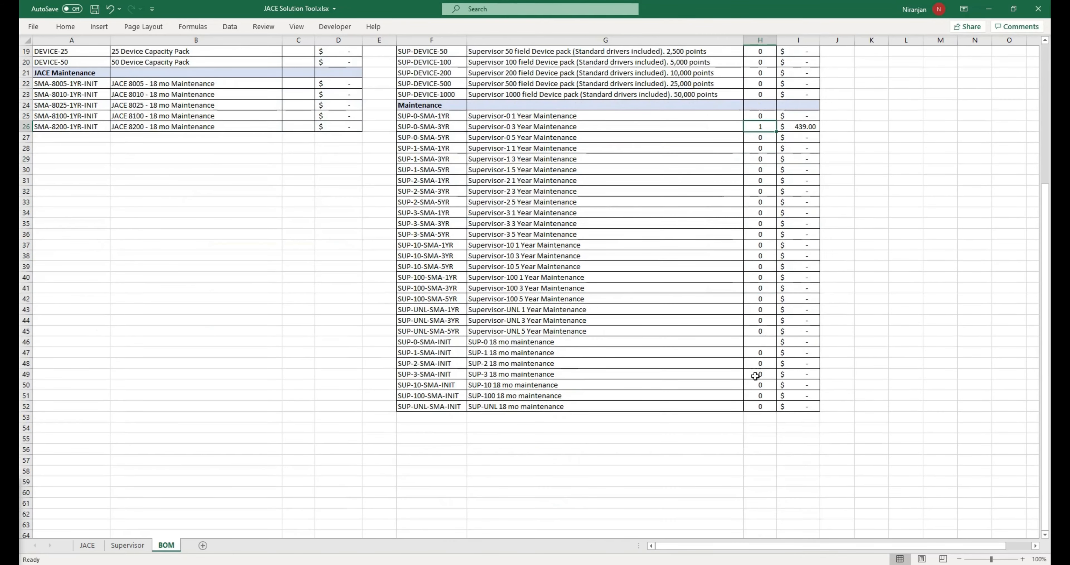
{"action": "left_click_drag", "start_coordinate": [434, 341], "coordinate": [769, 344]}
On the JACE sheet, enter 5 devices and 1000 points for BACnet IP in the Supervisor Architecture table
{"action": "left_click", "coordinate": [87, 545]}
{"action": "left_click", "coordinate": [140, 166]}
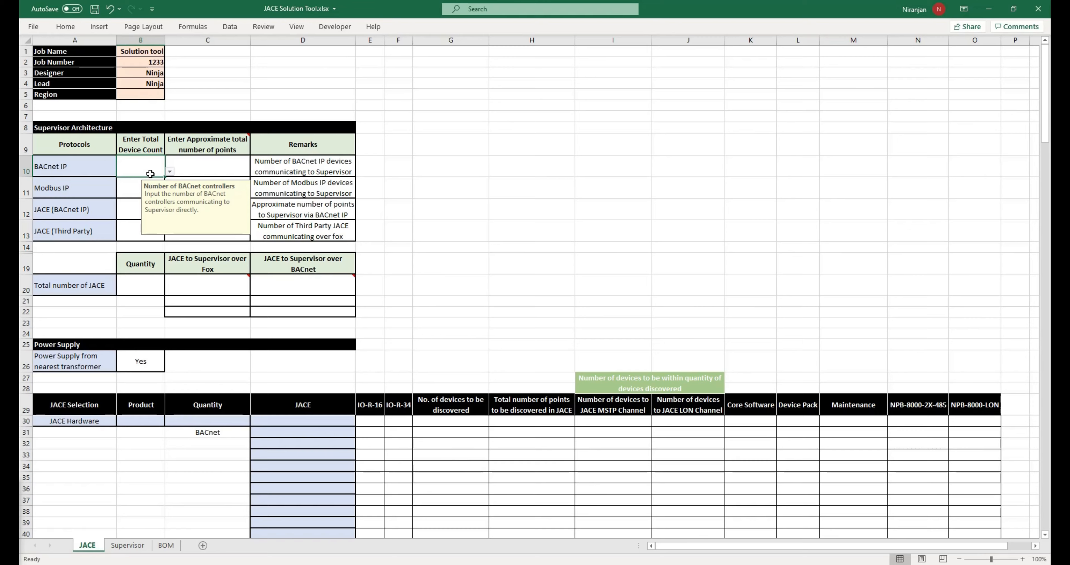
{"action": "type", "text": "5"}
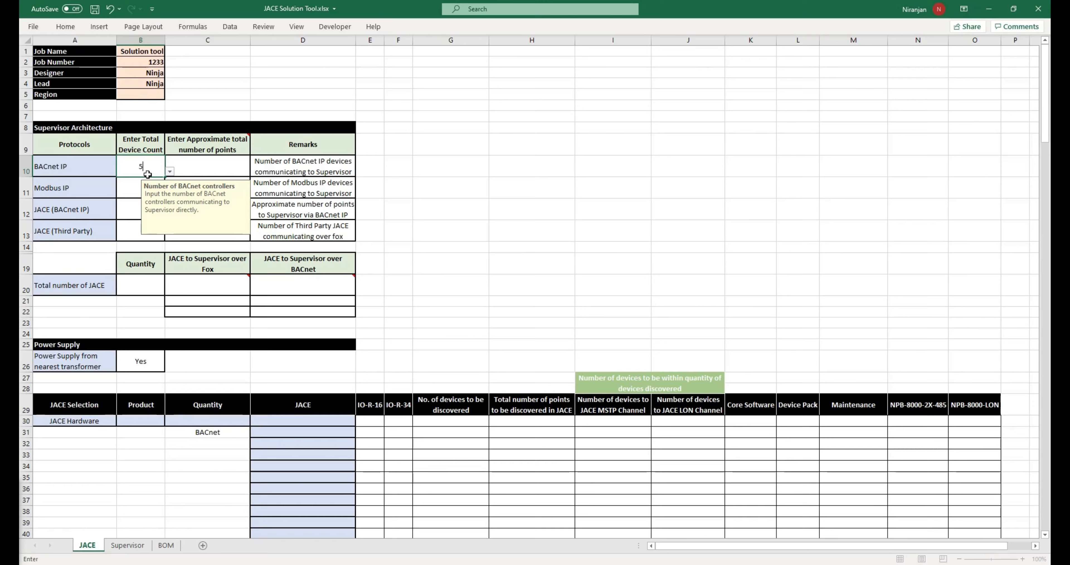
{"action": "left_click", "coordinate": [213, 166]}
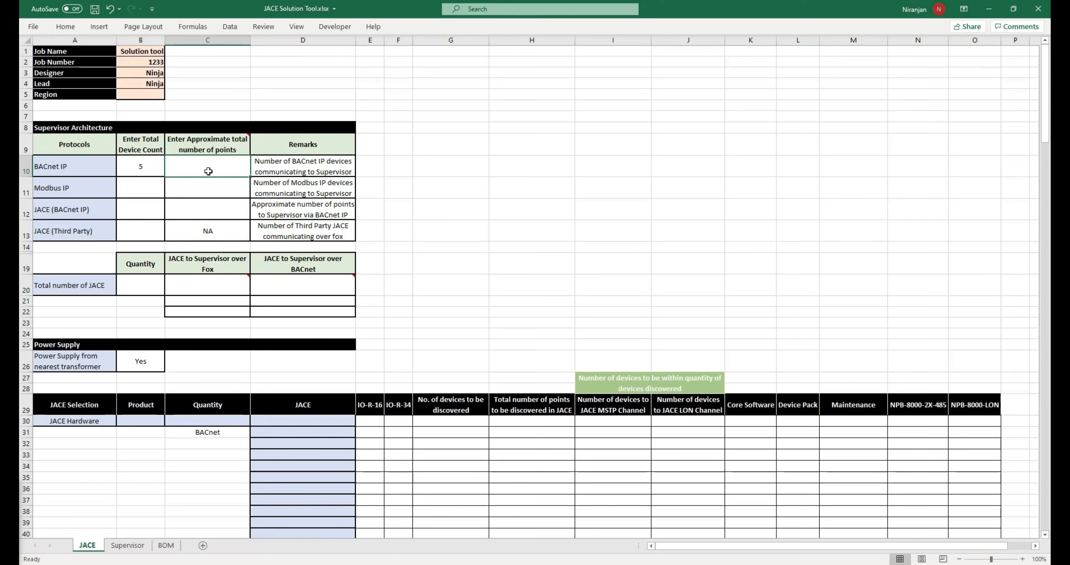
{"action": "type", "text": "1000"}
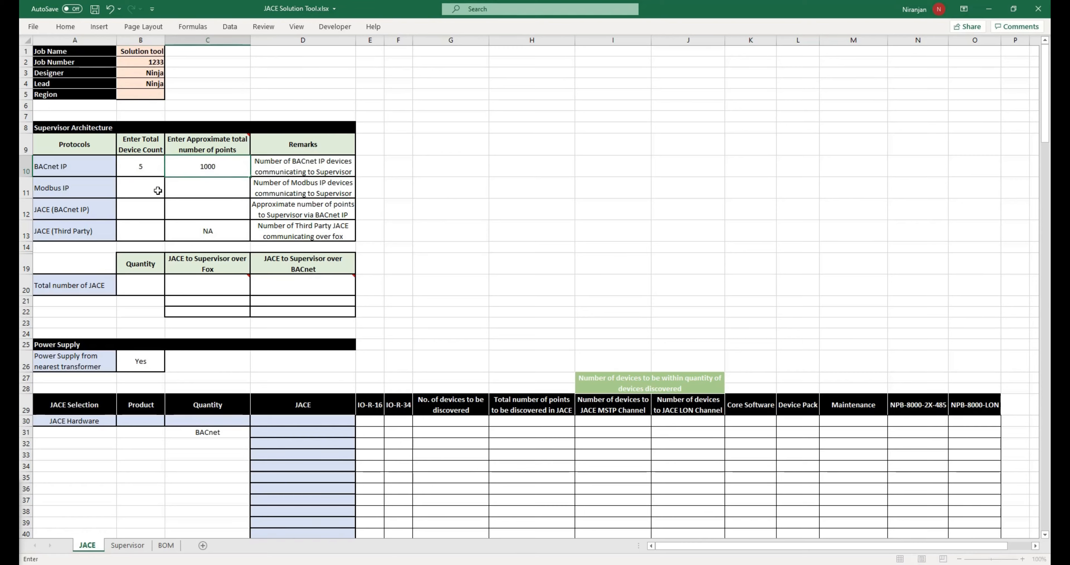
Enter 5 devices and 50 points for Modbus IP in the Supervisor Architecture table
{"action": "left_click", "coordinate": [137, 185]}
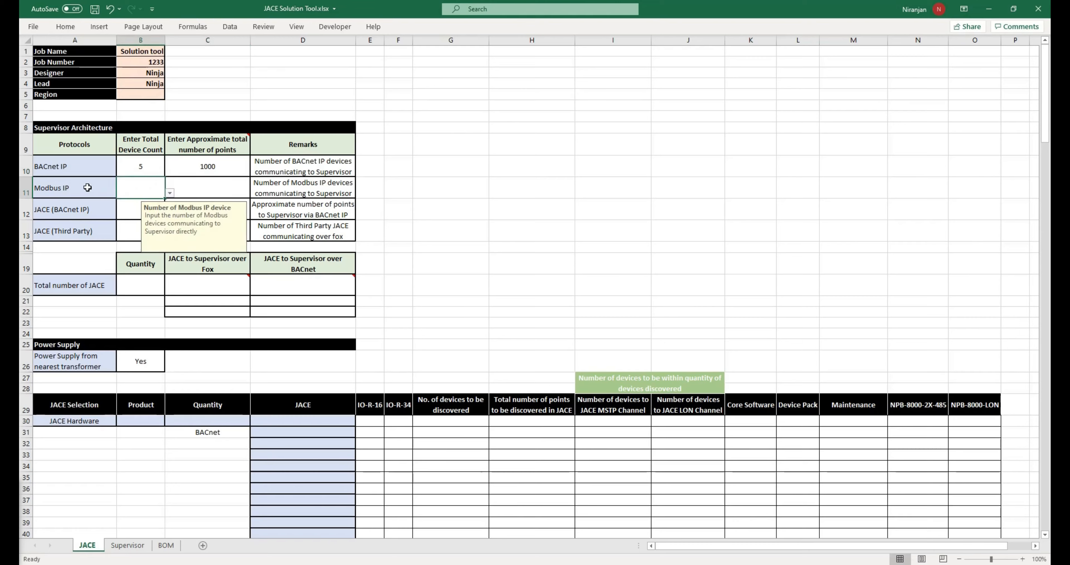
{"action": "type", "text": "5"}
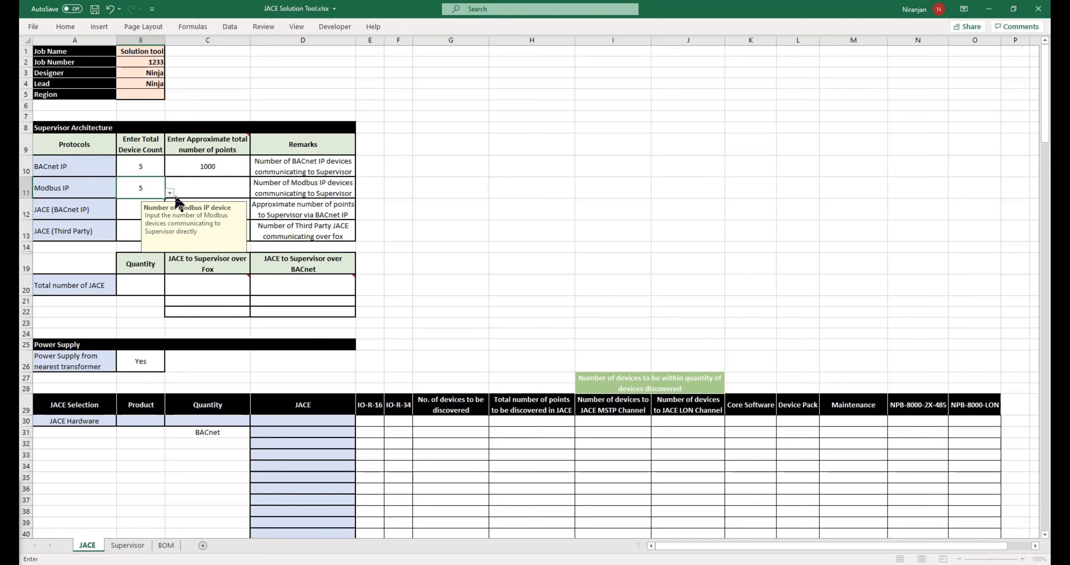
{"action": "left_click", "coordinate": [196, 182]}
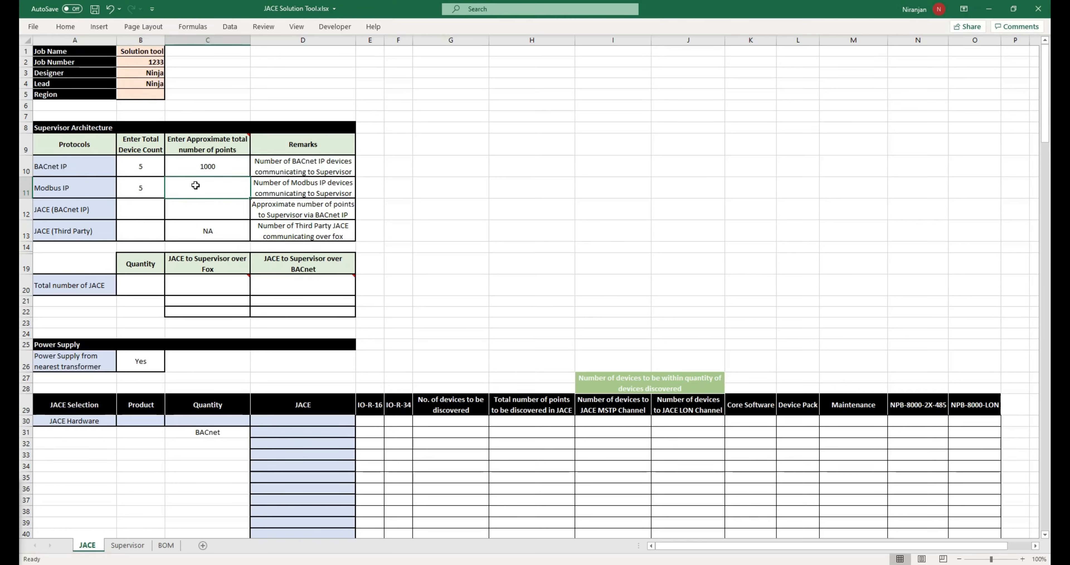
{"action": "type", "text": "50"}
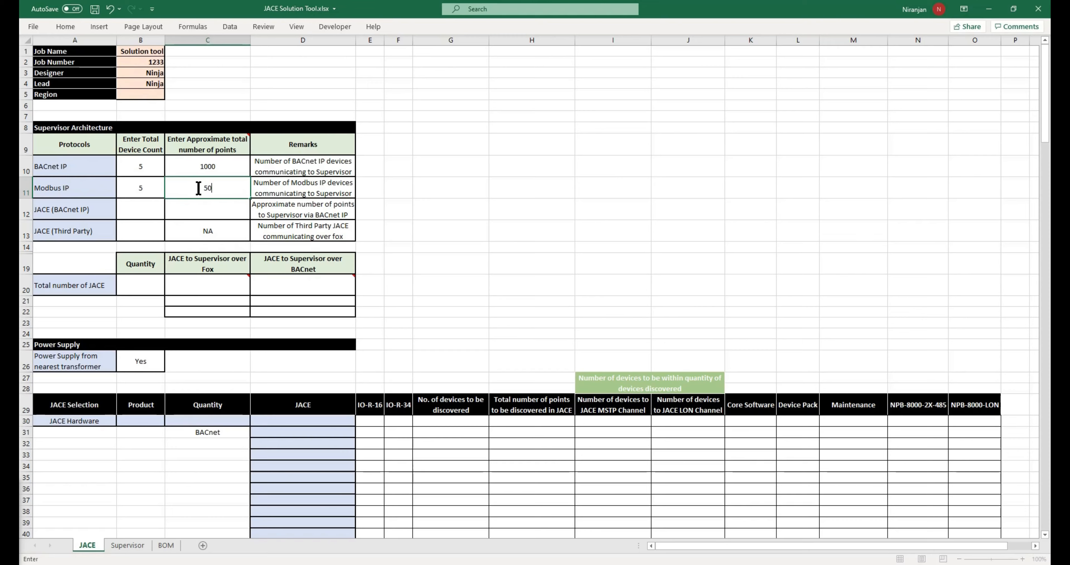
{"action": "key", "text": "Return"}
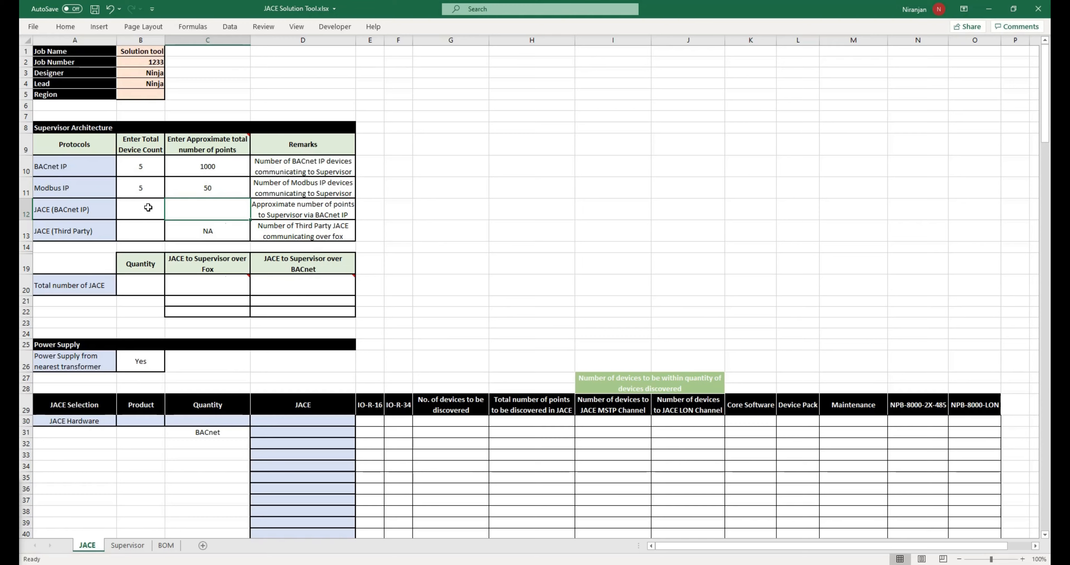
Try to edit the total device count for JACE (BACnet IP) in the Supervisor Architecture table
{"action": "left_click", "coordinate": [143, 211]}
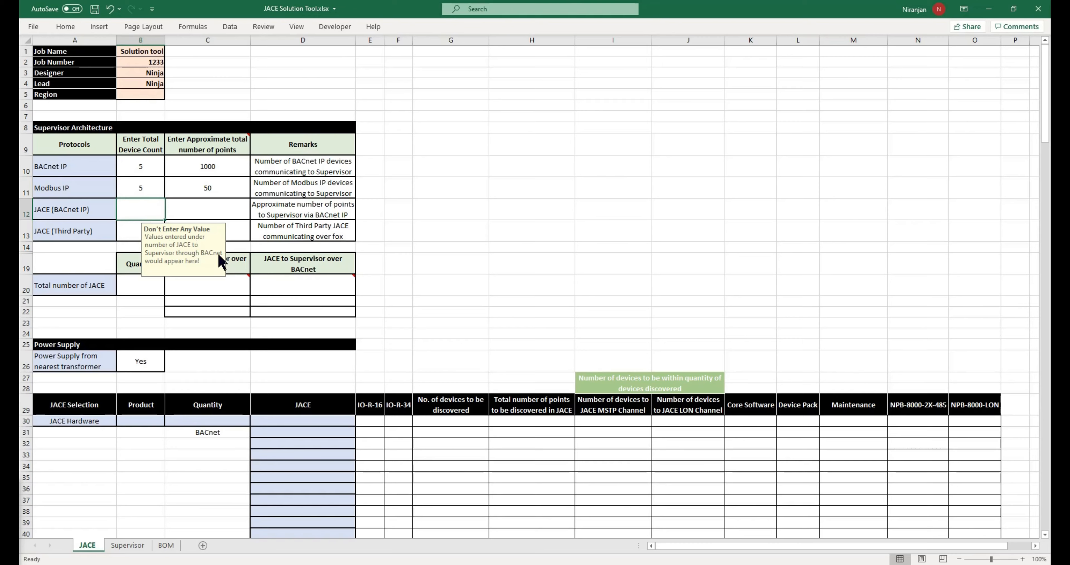
{"action": "double_click", "coordinate": [144, 209]}
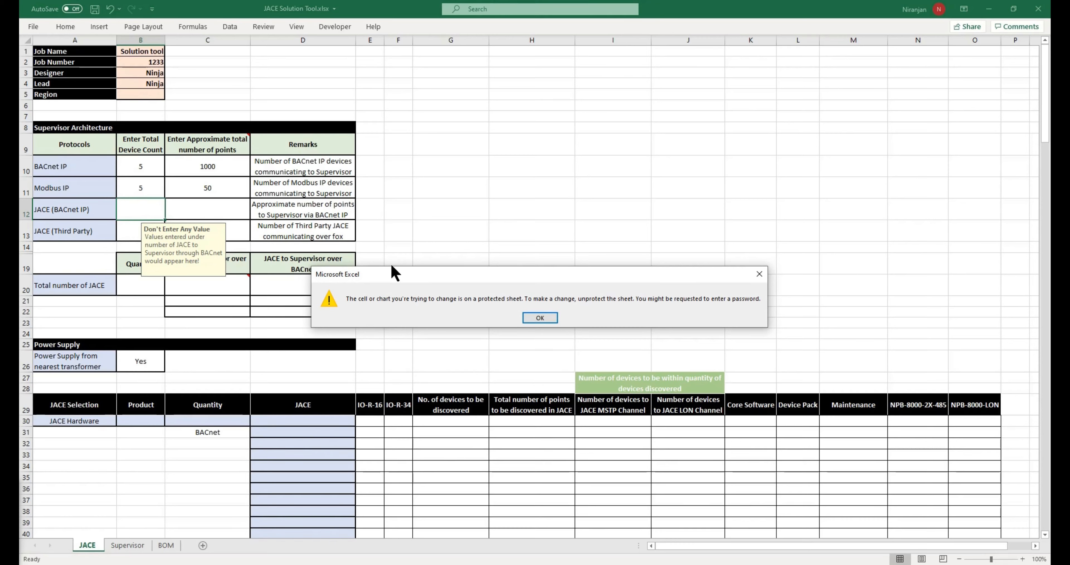
{"action": "left_click", "coordinate": [547, 318]}
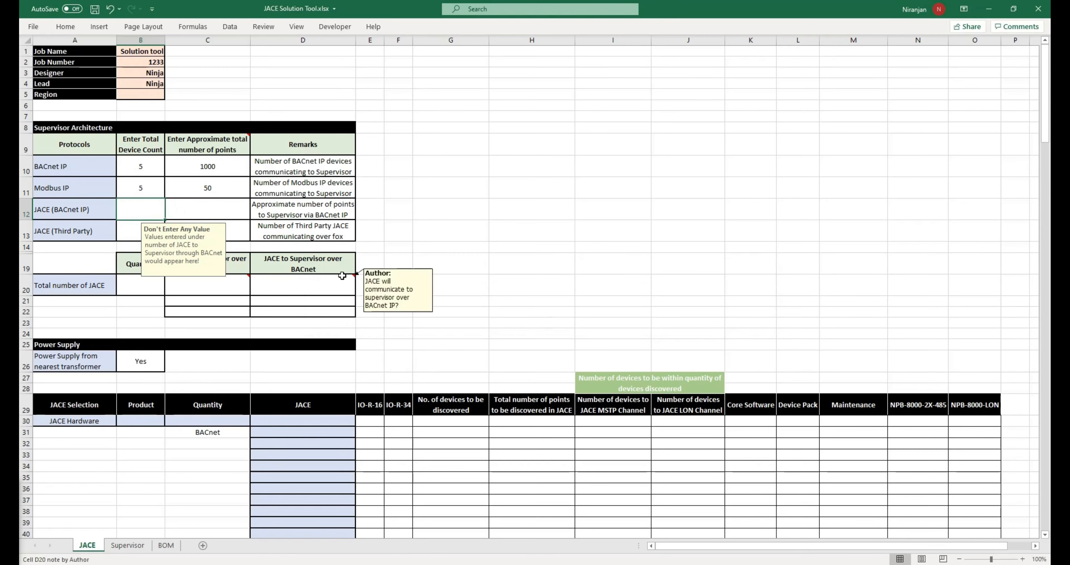
{"action": "left_click", "coordinate": [218, 215]}
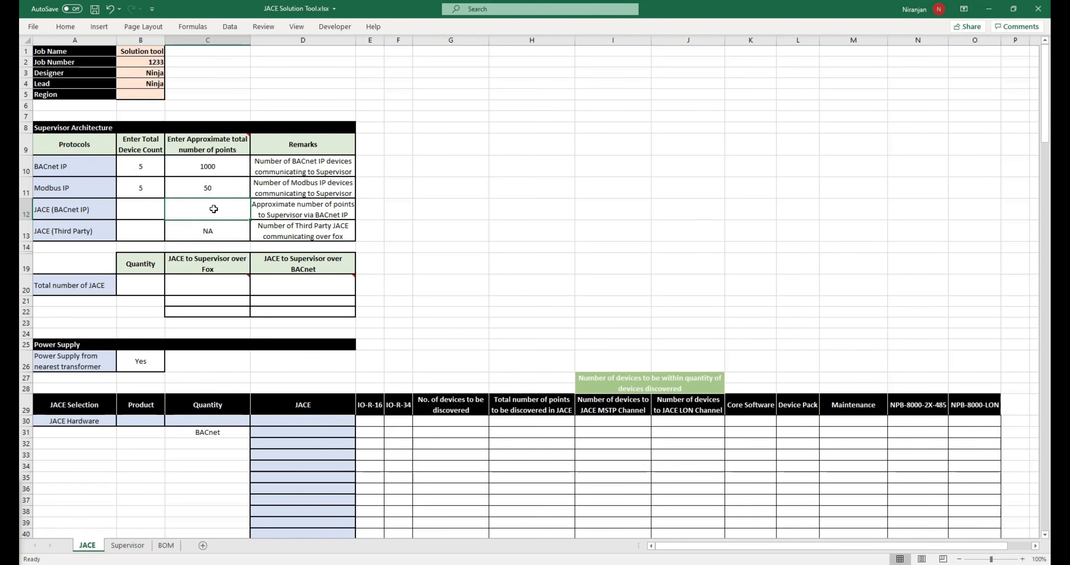
Set the total device count for JACE (Third Party) to 3
{"action": "left_click", "coordinate": [143, 232]}
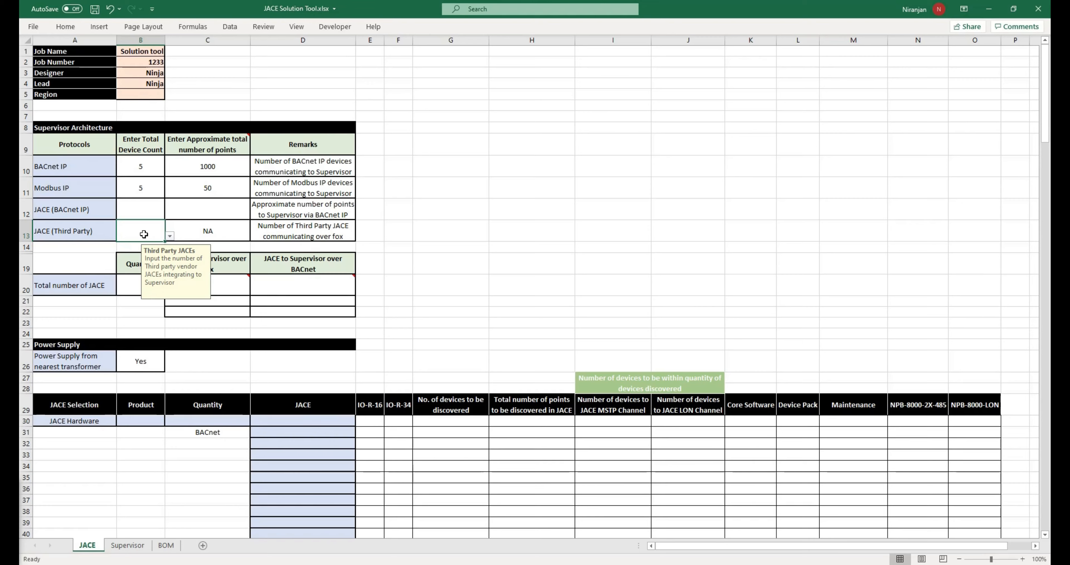
{"action": "left_click", "coordinate": [169, 238]}
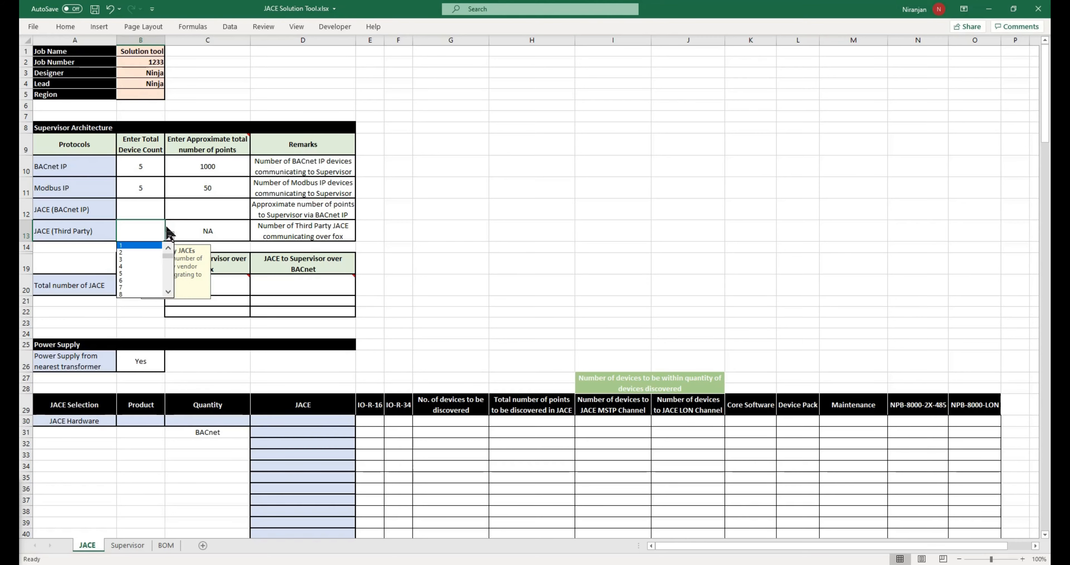
{"action": "left_click", "coordinate": [134, 259]}
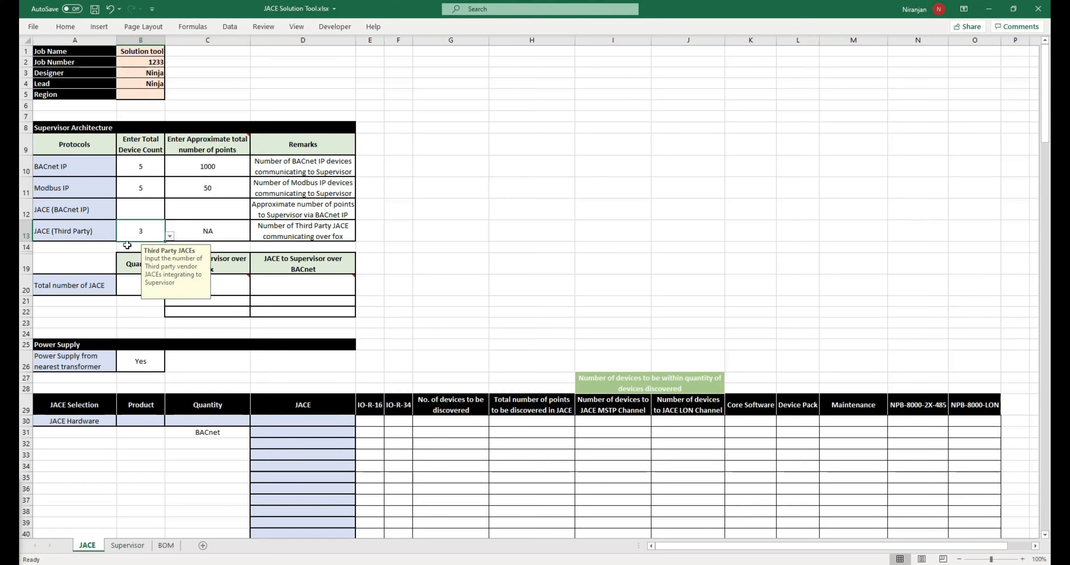
{"action": "left_click", "coordinate": [479, 228]}
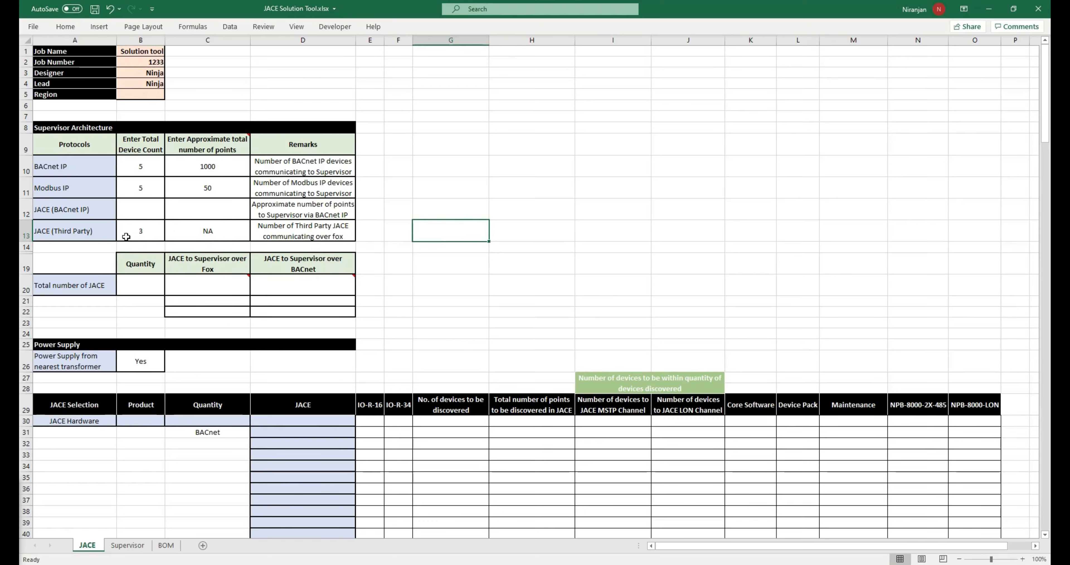
Set JACE to Supervisor over Fox to Yes with a quantity of 1
{"action": "left_click", "coordinate": [145, 287]}
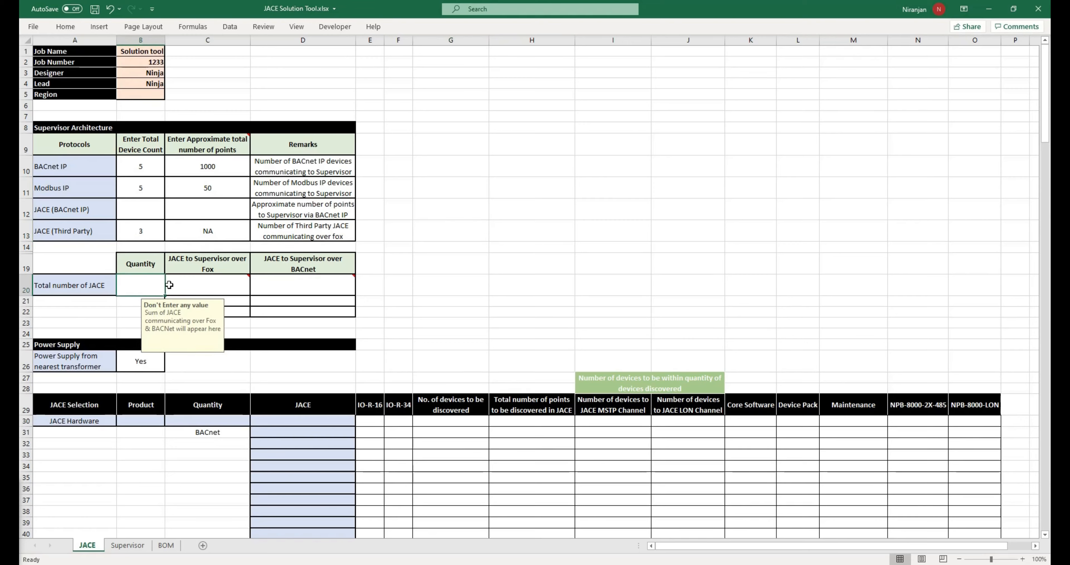
{"action": "mouse_move", "coordinate": [213, 282]}
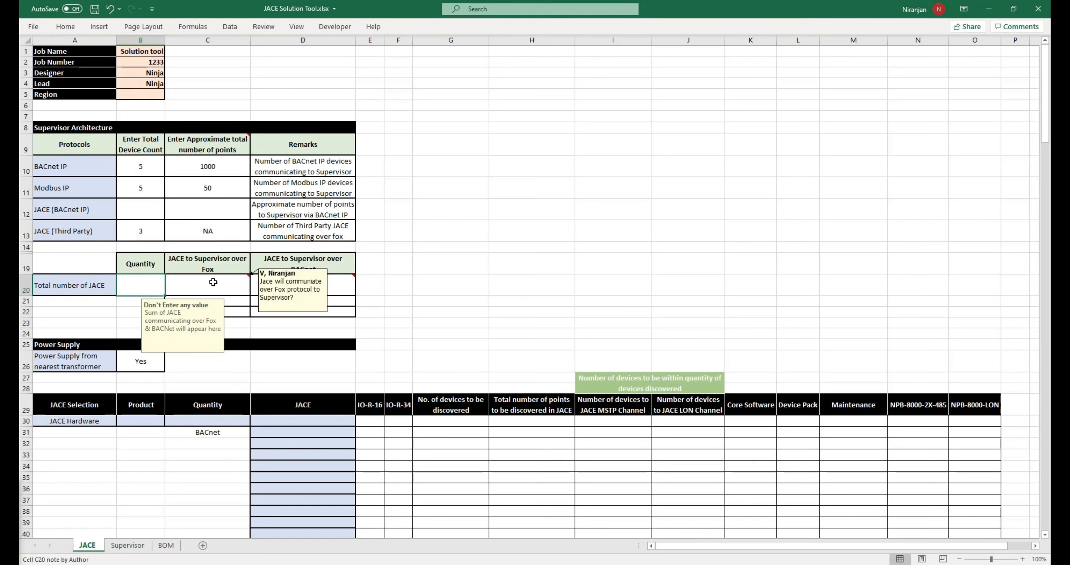
{"action": "left_click", "coordinate": [213, 282]}
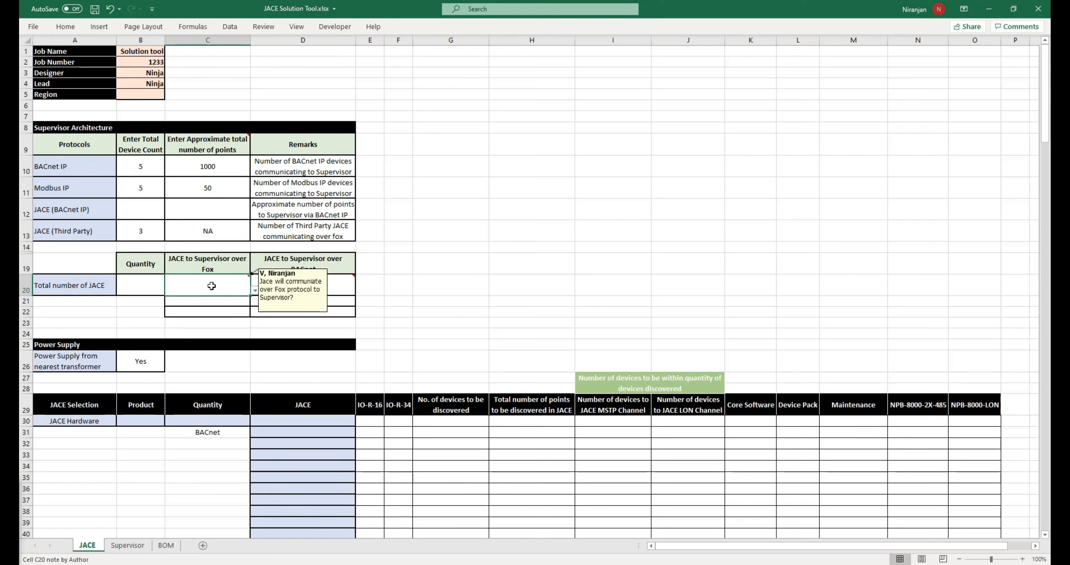
{"action": "left_click", "coordinate": [255, 290]}
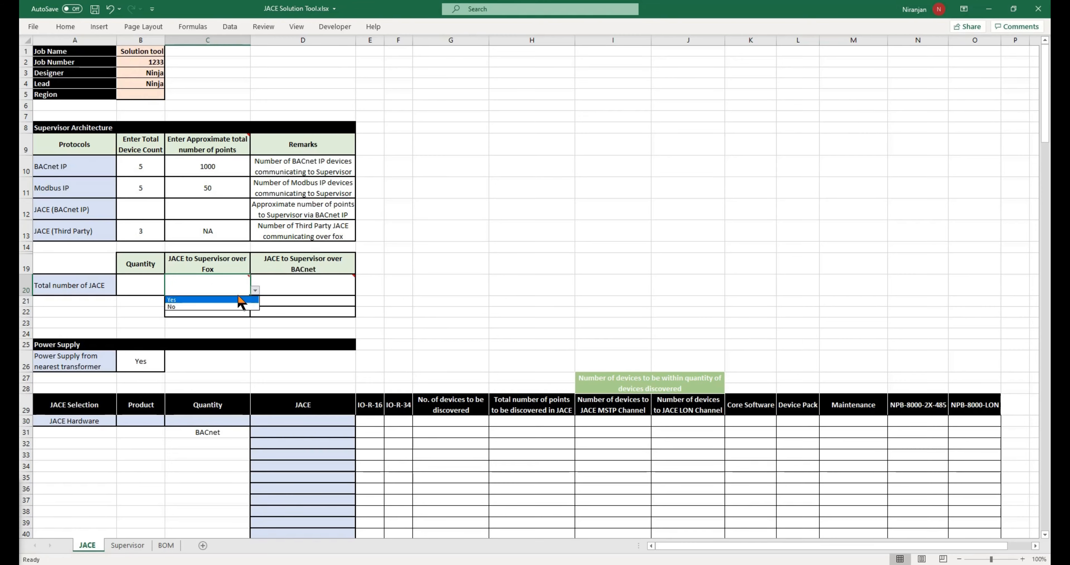
{"action": "left_click", "coordinate": [233, 300]}
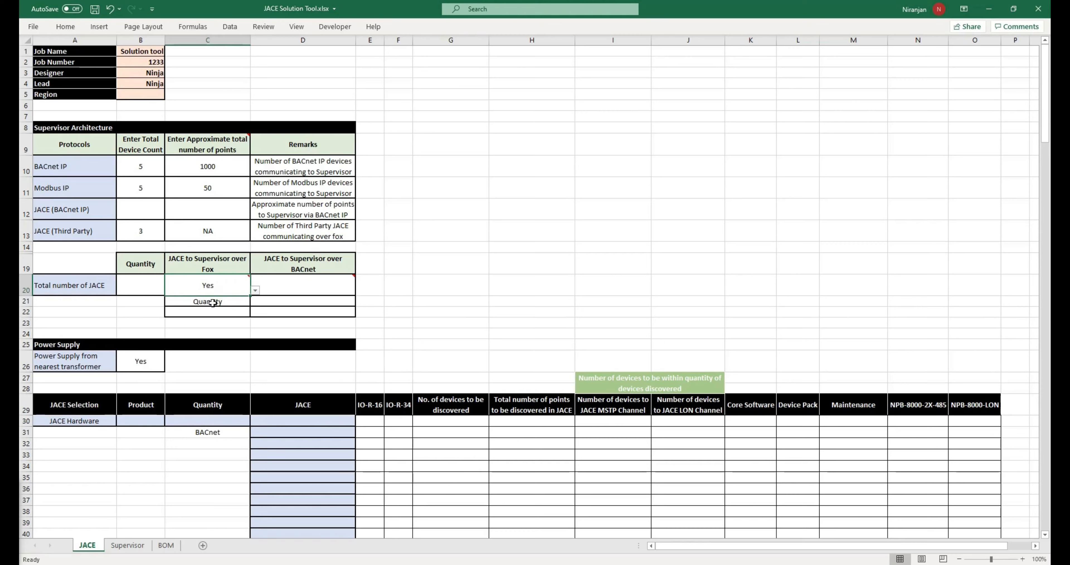
{"action": "left_click", "coordinate": [226, 312]}
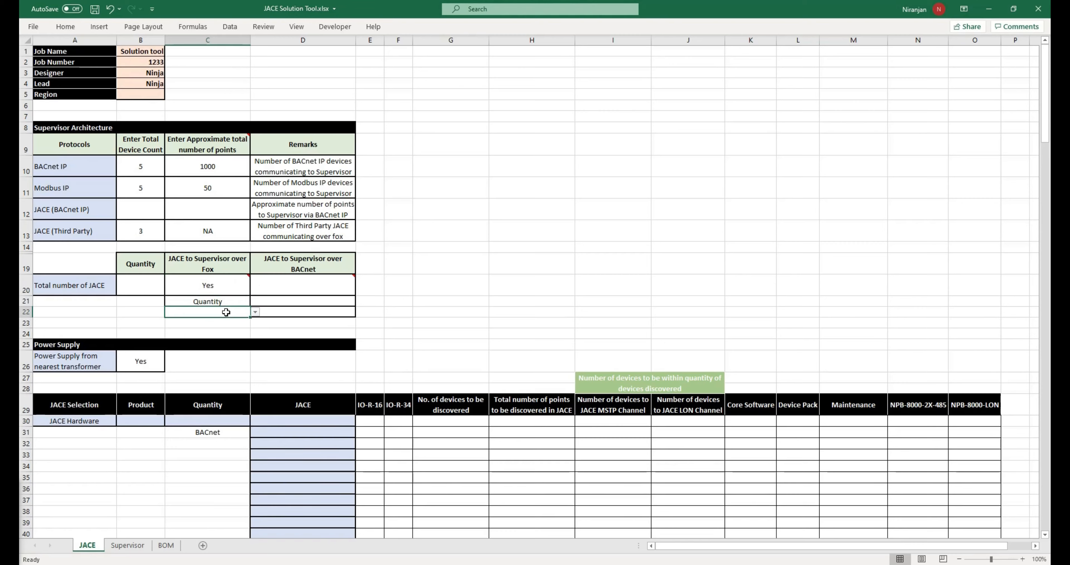
{"action": "left_click", "coordinate": [255, 312]}
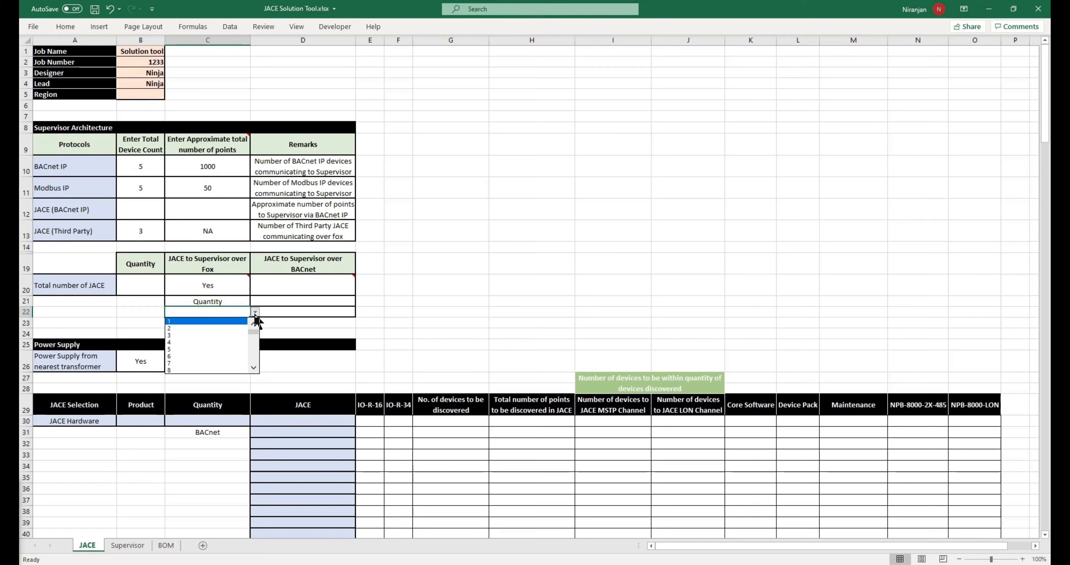
{"action": "left_click", "coordinate": [222, 321]}
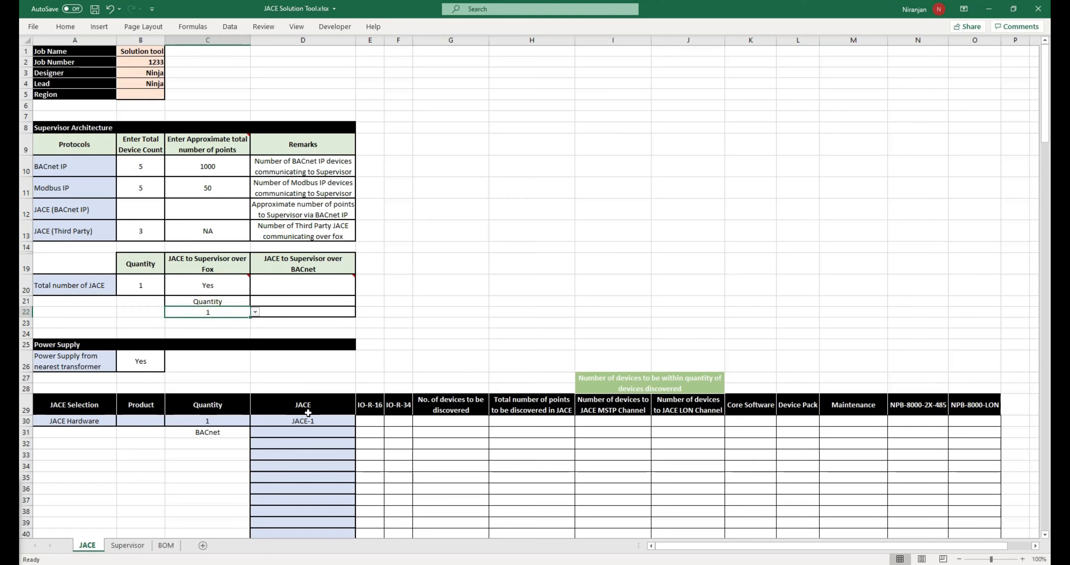
Set JACE to Supervisor over BACnet to Yes with a quantity of 1, and check the JACE (BACnet IP) device count
{"action": "left_click", "coordinate": [339, 286]}
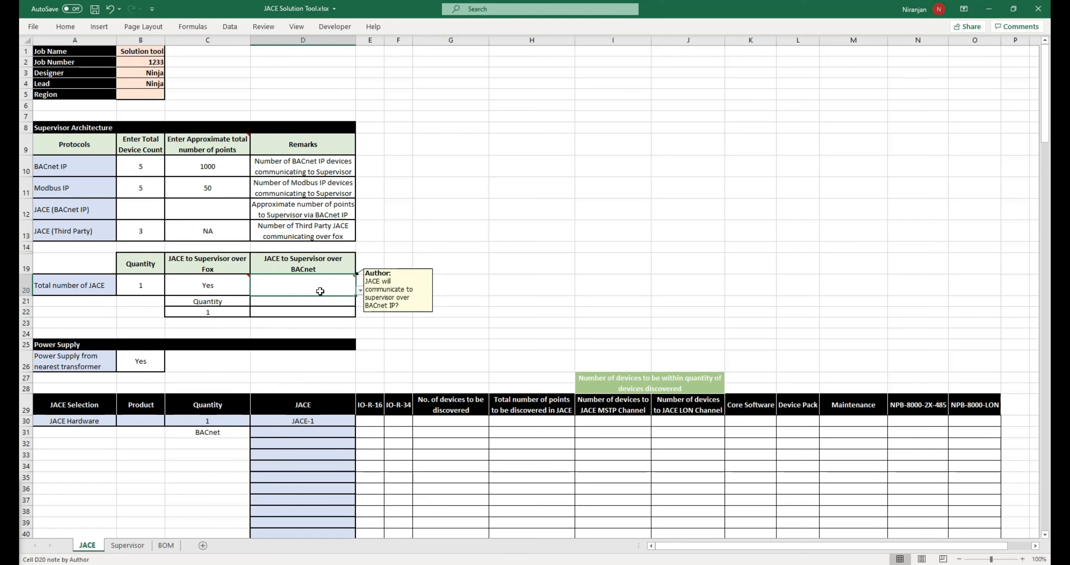
{"action": "left_click", "coordinate": [360, 291]}
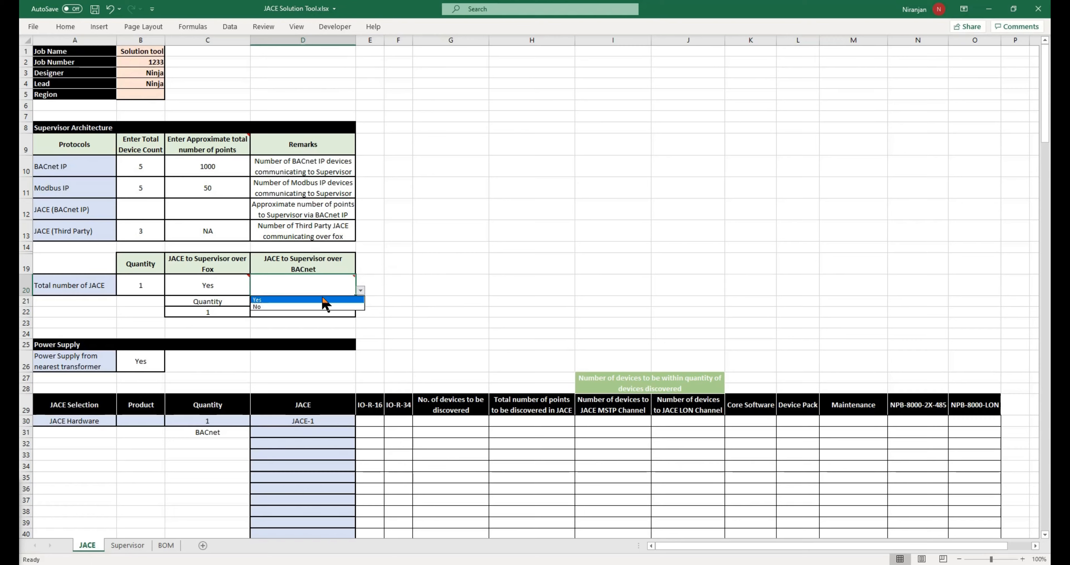
{"action": "left_click", "coordinate": [319, 299]}
{"action": "left_click", "coordinate": [307, 312]}
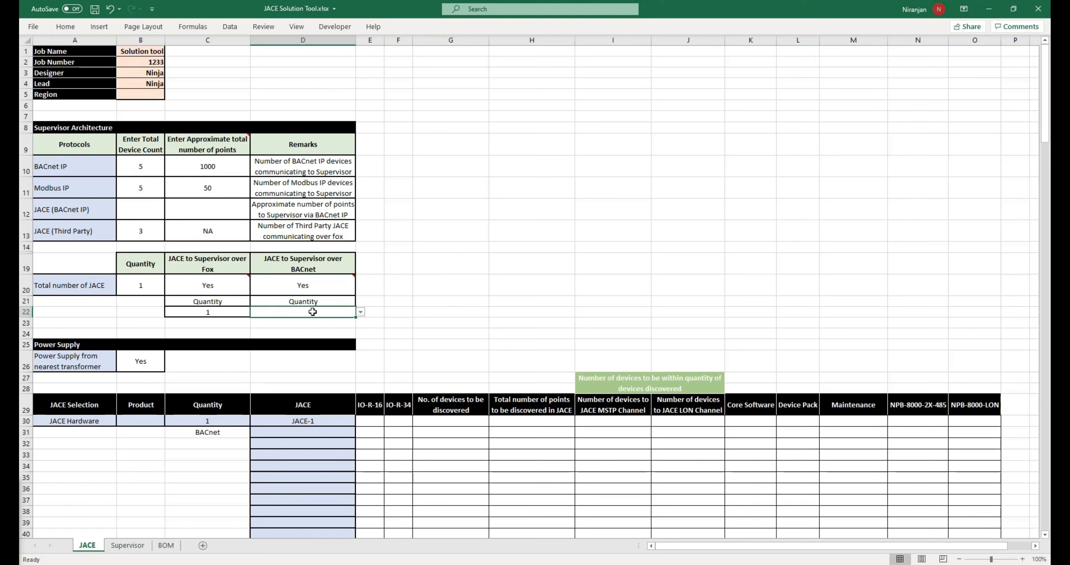
{"action": "left_click", "coordinate": [361, 312]}
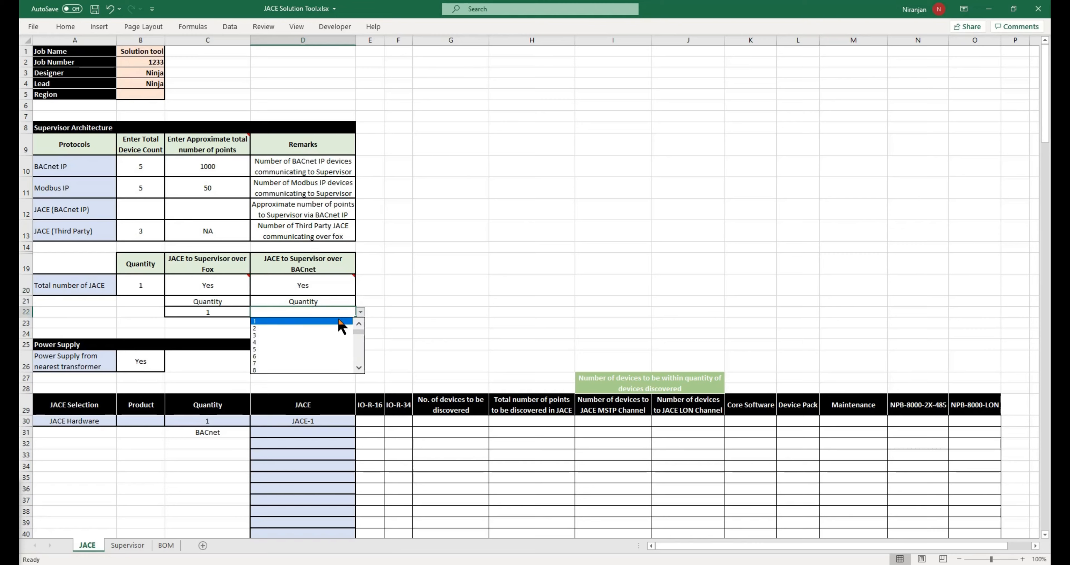
{"action": "left_click", "coordinate": [321, 322]}
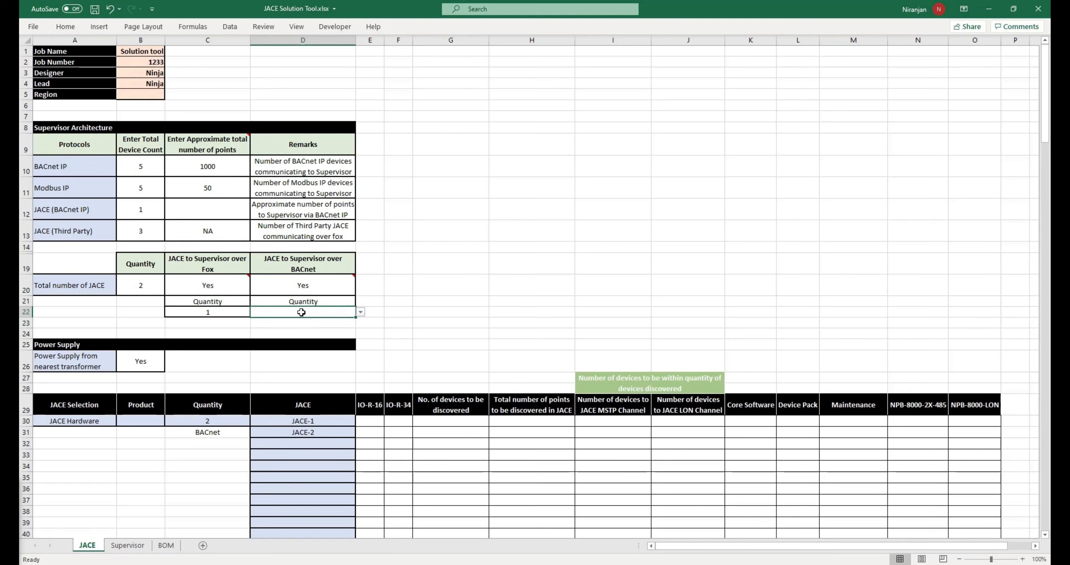
{"action": "left_click", "coordinate": [138, 216]}
{"action": "left_click", "coordinate": [451, 285]}
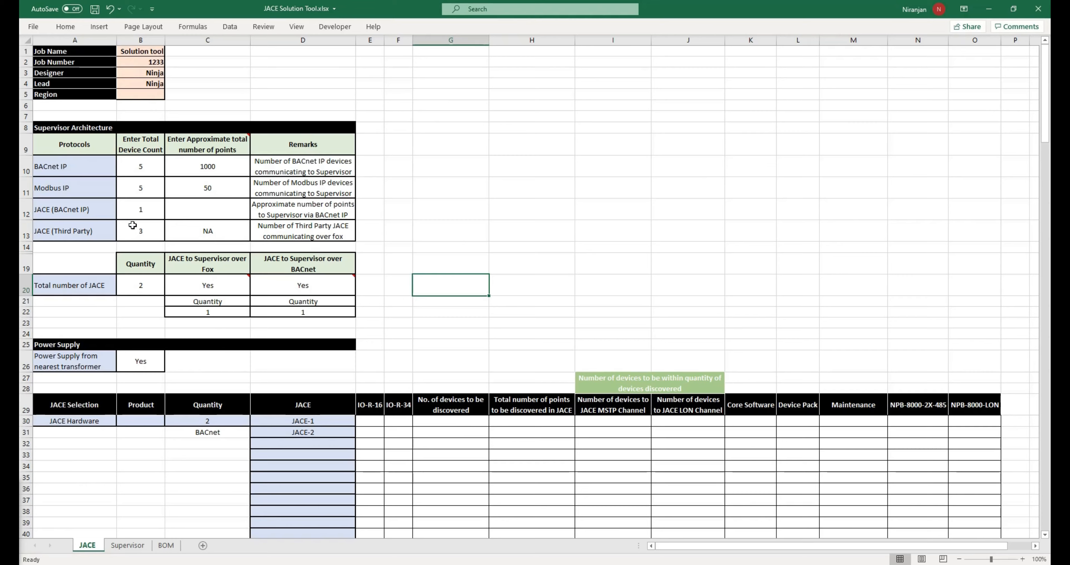
Check the power supply setting and the empty JACE Hardware product cell, and set the Region to US
{"action": "left_click", "coordinate": [163, 362]}
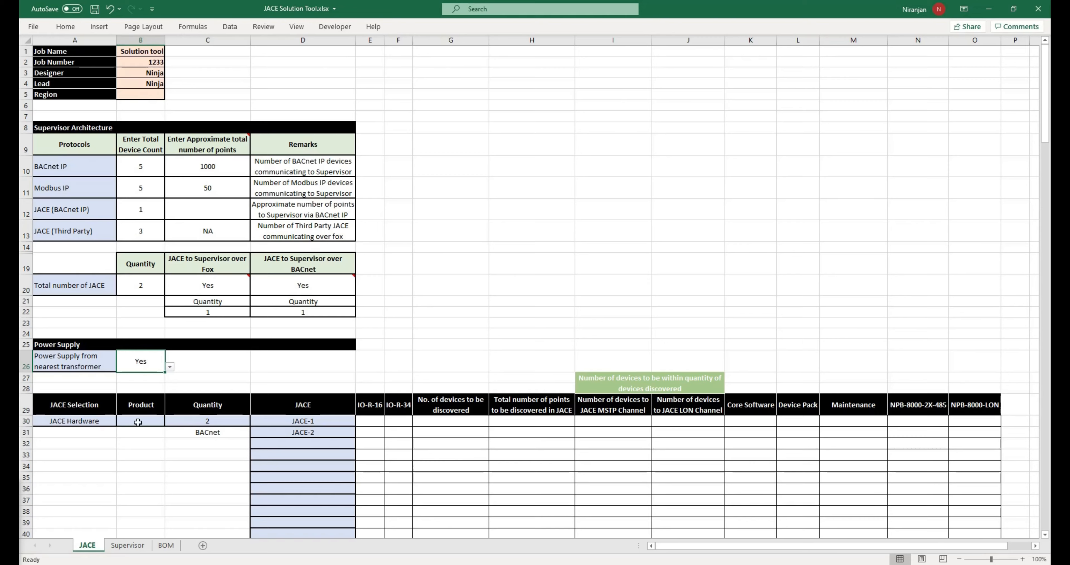
{"action": "left_click", "coordinate": [156, 423]}
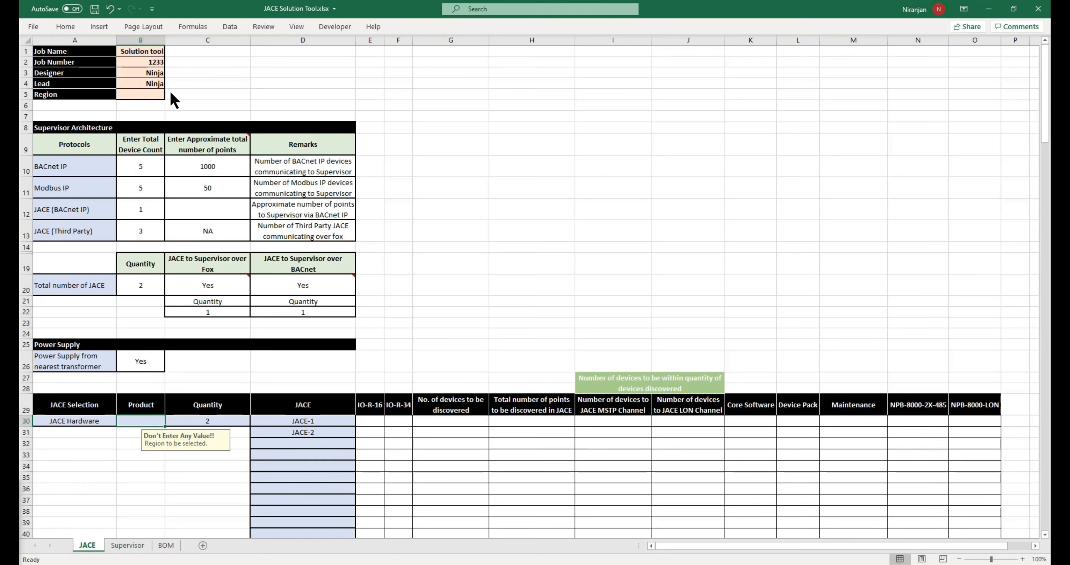
{"action": "left_click", "coordinate": [130, 95]}
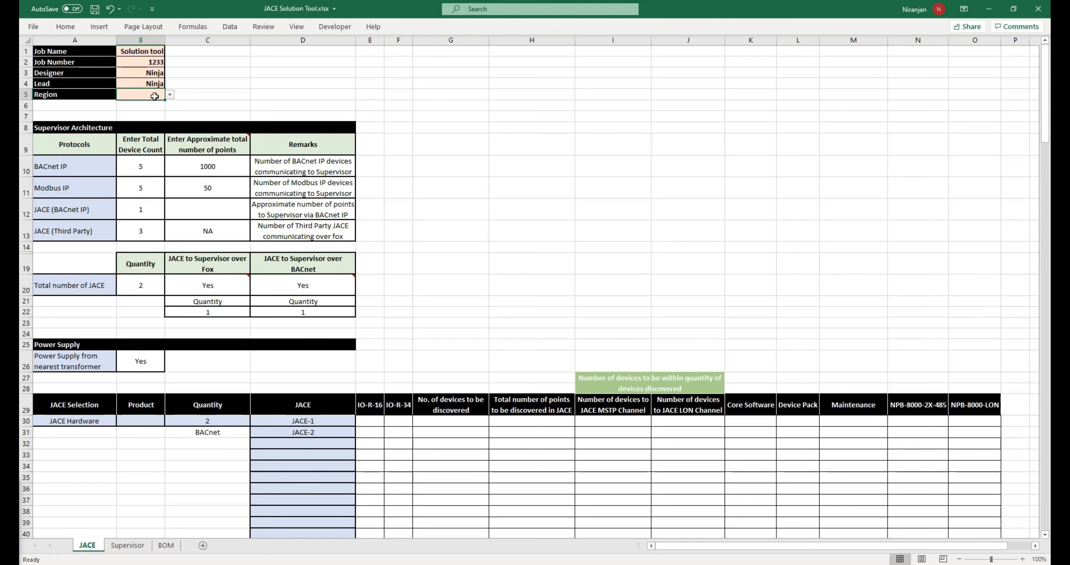
{"action": "left_click", "coordinate": [170, 95]}
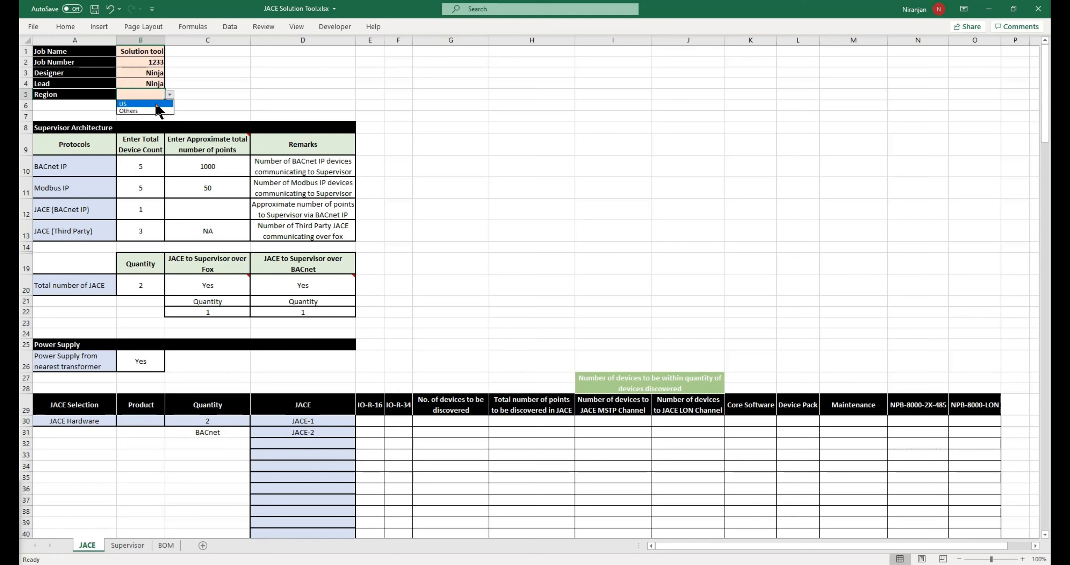
{"action": "left_click", "coordinate": [155, 103]}
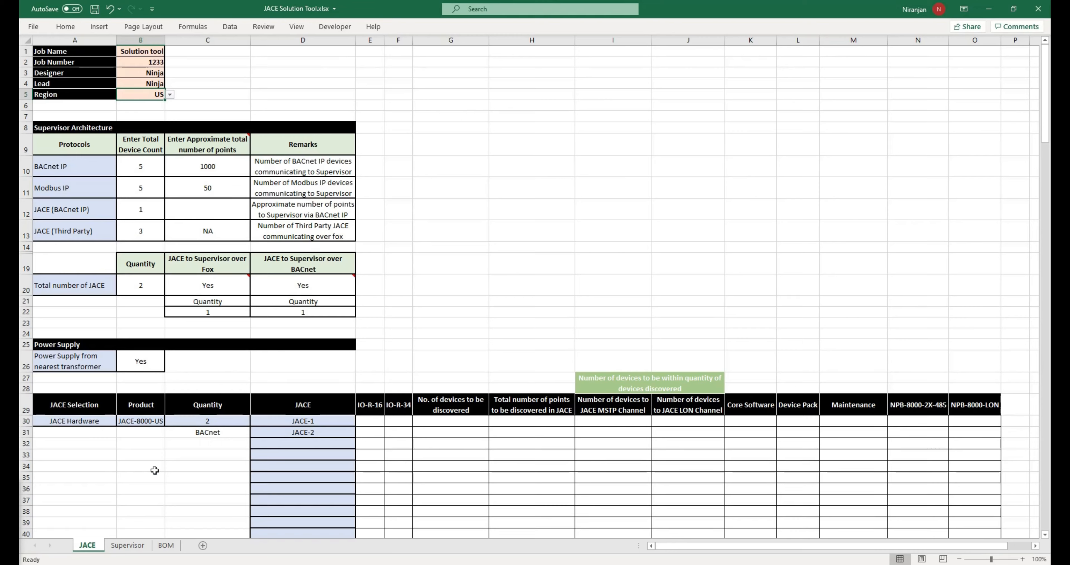
Review the JACE-8000-US quantity in the JACE Bill Of Material on the BOM sheet, and return to the JACE sheet
{"action": "left_click", "coordinate": [168, 546]}
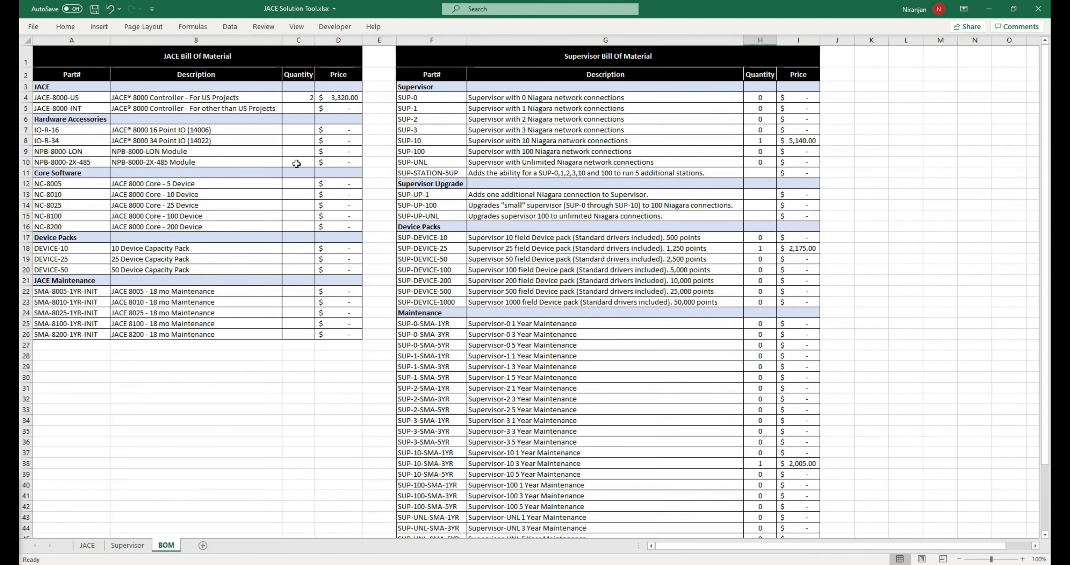
{"action": "left_click", "coordinate": [312, 97]}
{"action": "key", "text": "Delete"}
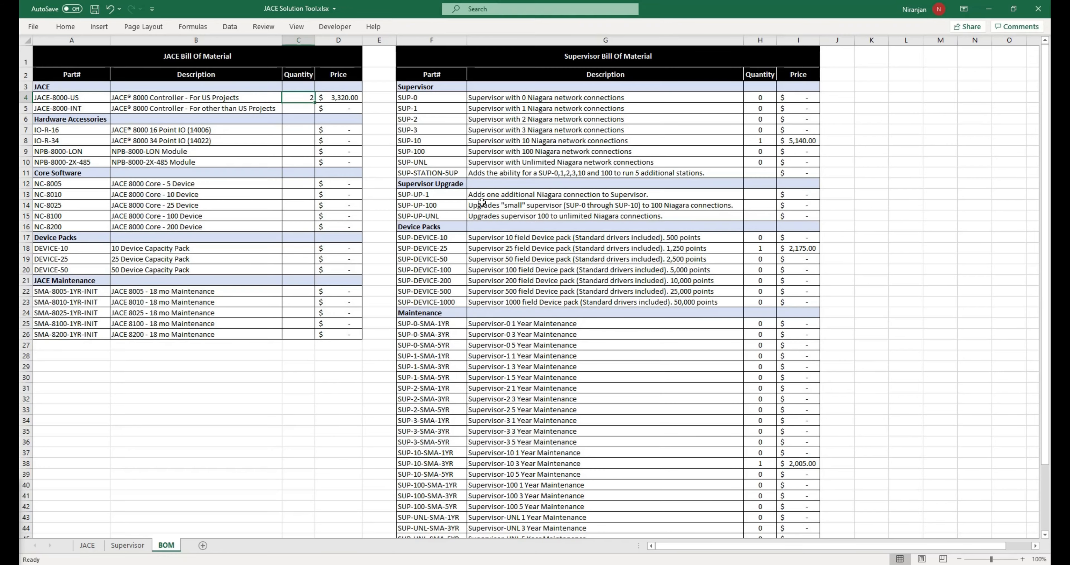
{"action": "left_click", "coordinate": [87, 545]}
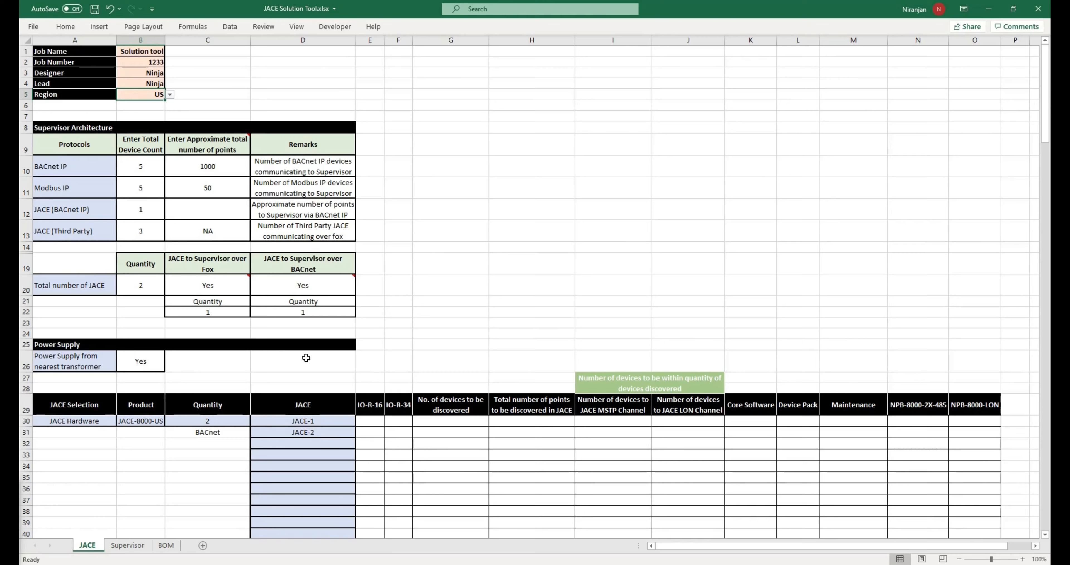
Set the JACE to Supervisor over BACnet quantity to 4
{"action": "left_click", "coordinate": [318, 312]}
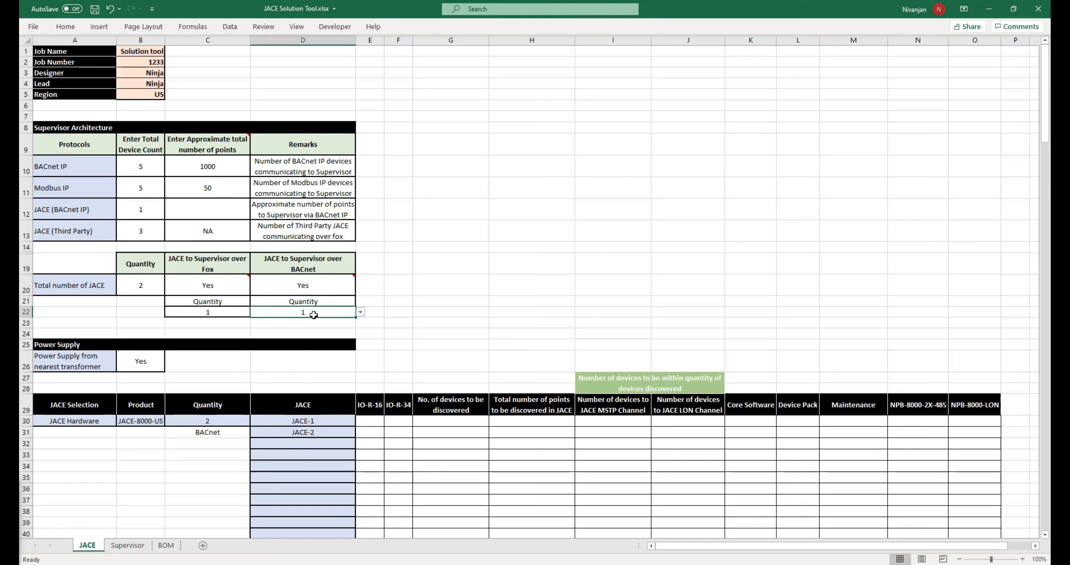
{"action": "left_click", "coordinate": [360, 312]}
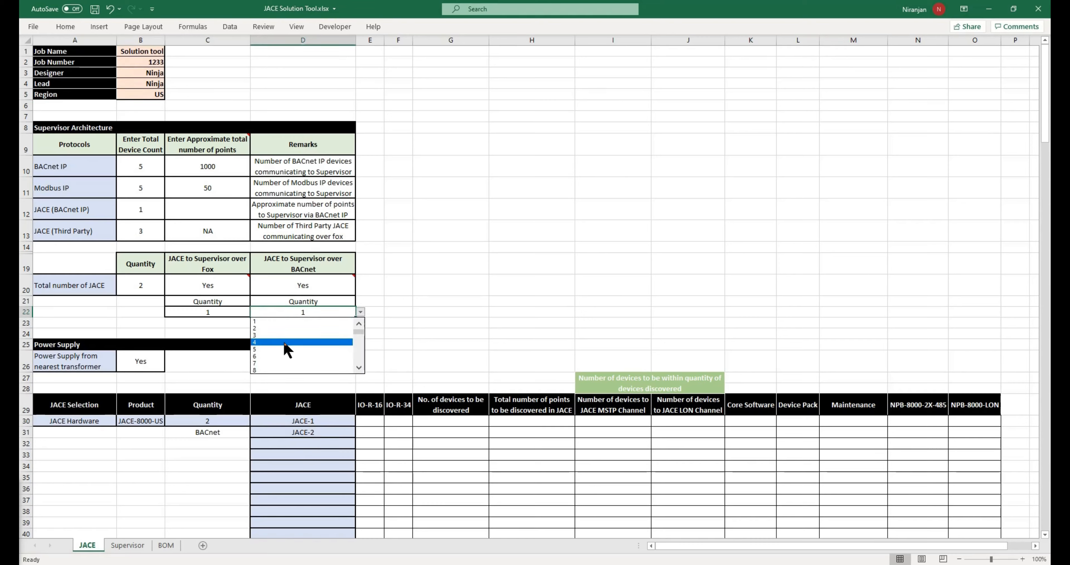
{"action": "left_click", "coordinate": [287, 349]}
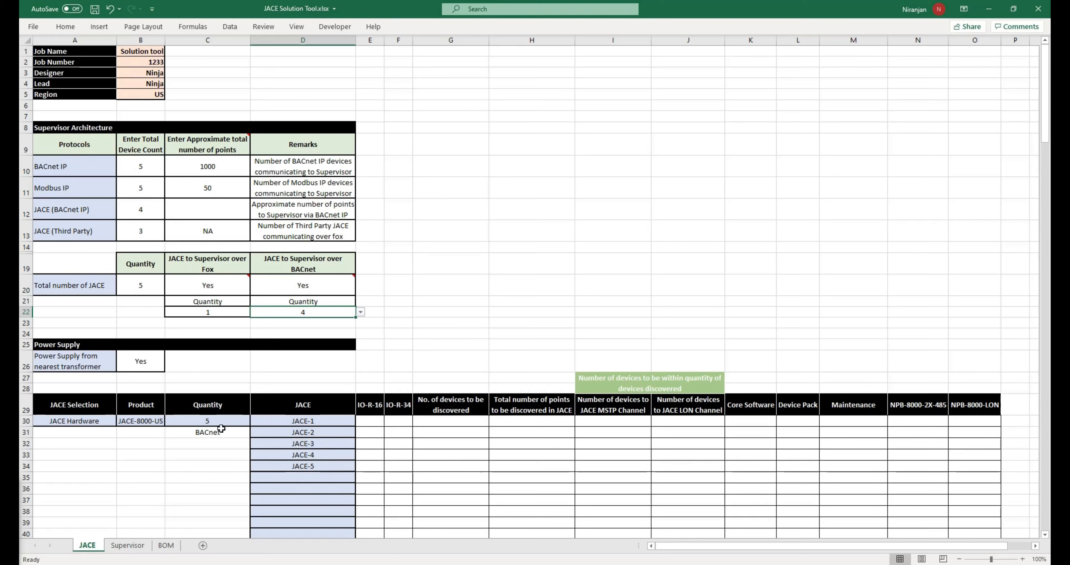
Enter Fox in cell C32, below the BACnet entry in the JACE Selection table's Quantity column
{"action": "left_click", "coordinate": [212, 443]}
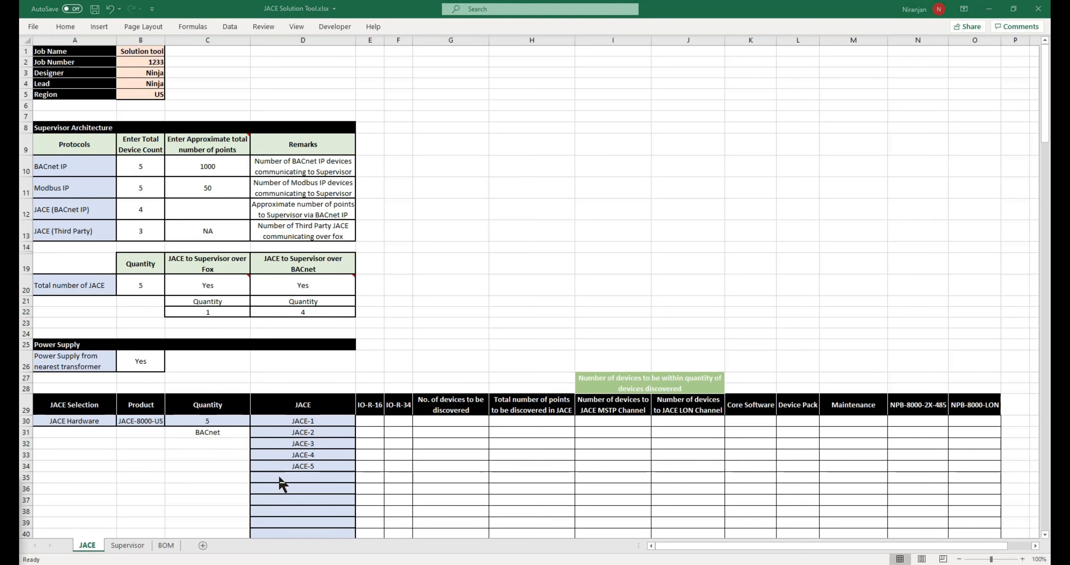
{"action": "left_click", "coordinate": [236, 446]}
{"action": "type", "text": "Fox"}
{"action": "key", "text": "Return"}
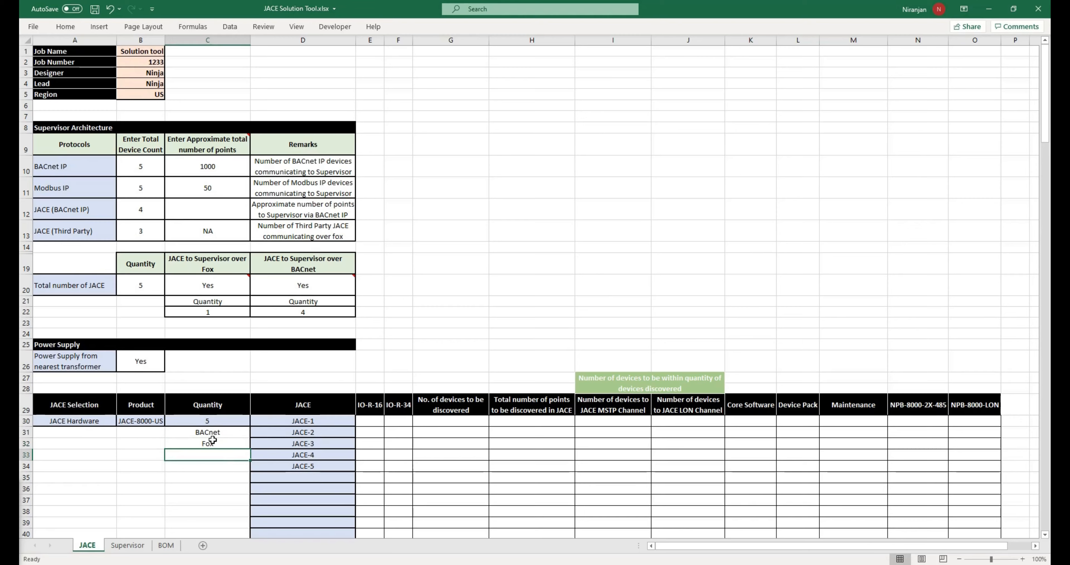
Set the JACE to Supervisor over BACnet quantity back to 1
{"action": "left_click", "coordinate": [219, 213]}
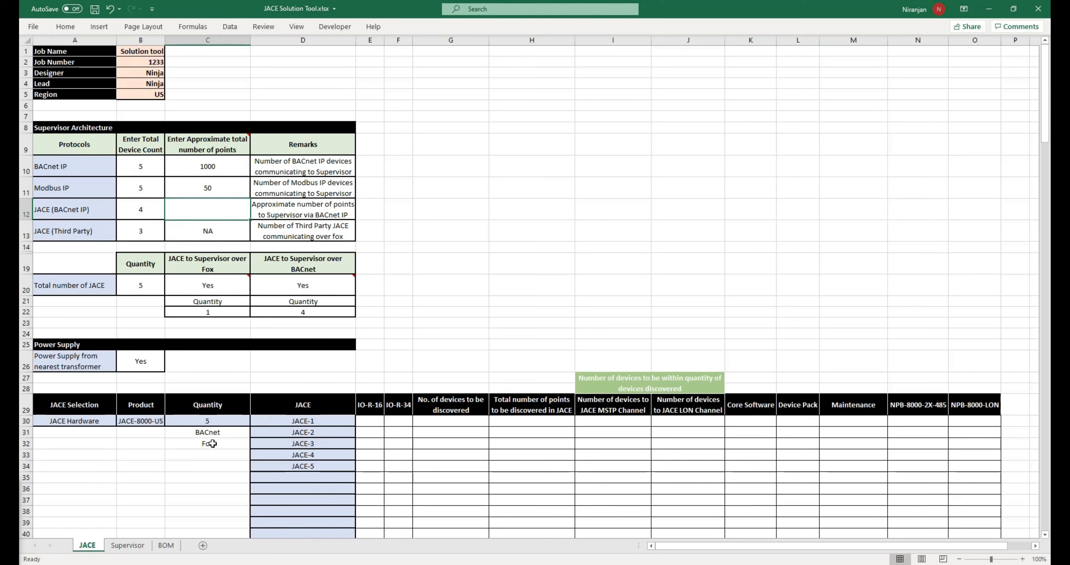
{"action": "left_click", "coordinate": [327, 314]}
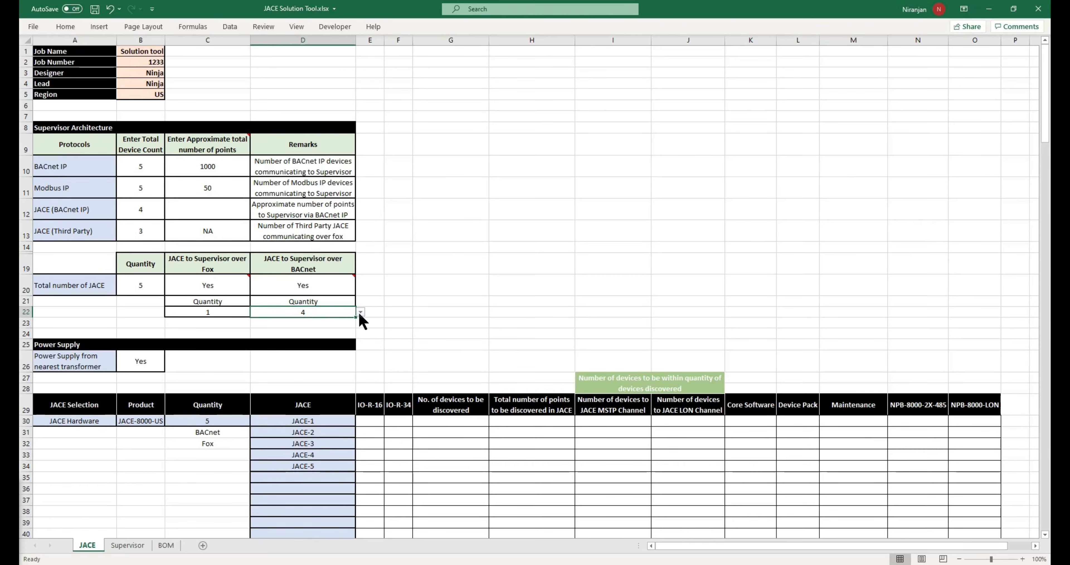
{"action": "left_click", "coordinate": [360, 312]}
{"action": "left_click", "coordinate": [360, 323]}
{"action": "left_click", "coordinate": [360, 323]}
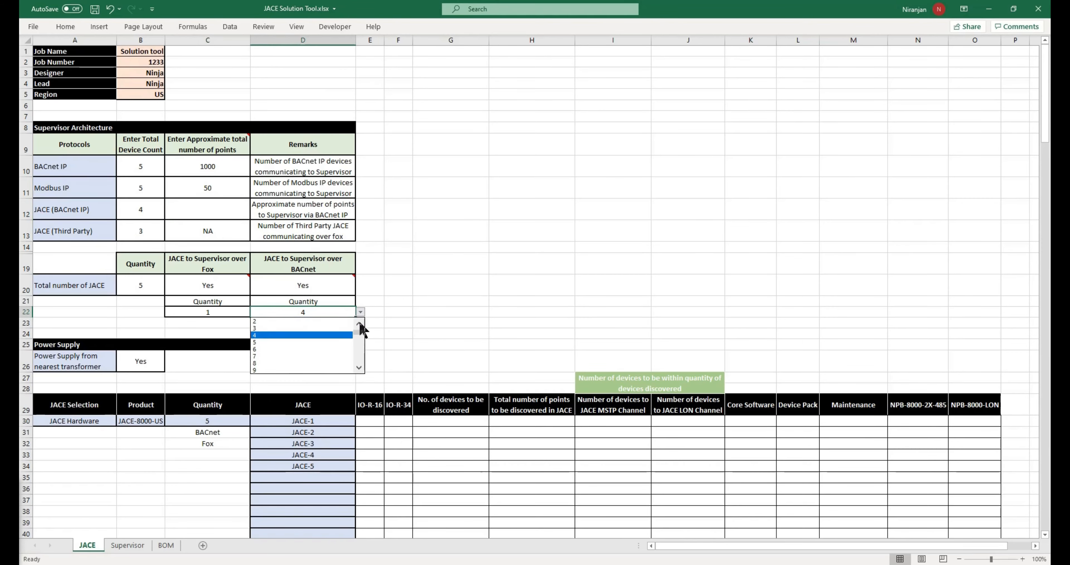
{"action": "left_click", "coordinate": [360, 323]}
{"action": "left_click", "coordinate": [322, 323]}
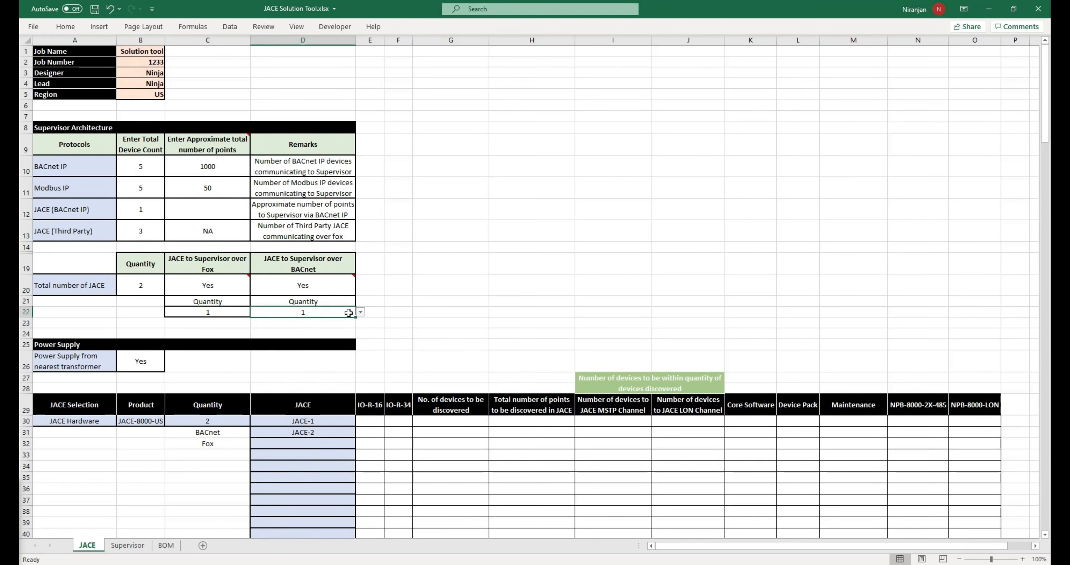
Delete the Fox entry from cell C32 and select the JACE-1 cell
{"action": "left_click", "coordinate": [207, 443]}
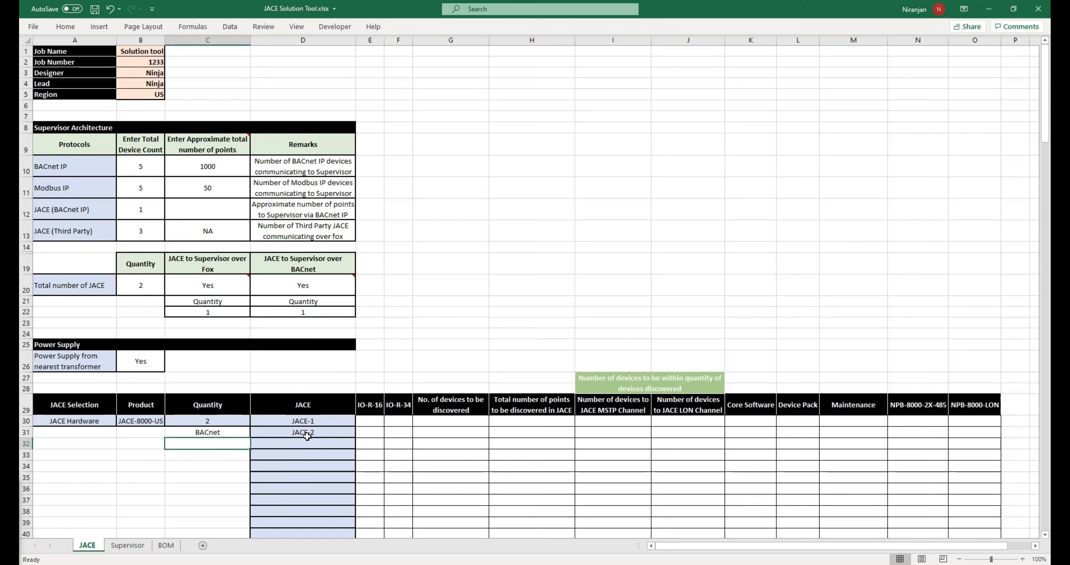
{"action": "key", "text": "Delete"}
{"action": "left_click", "coordinate": [298, 421]}
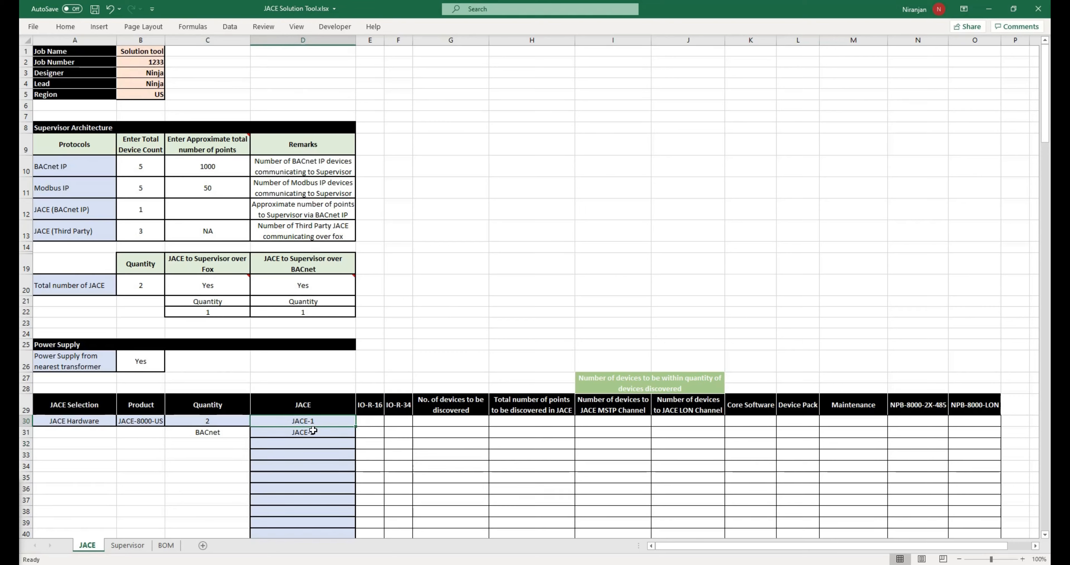
Set the IO-R-16 quantity to 16 and the IO-R-34 quantity to 0 for JACE-1
{"action": "left_click", "coordinate": [377, 423]}
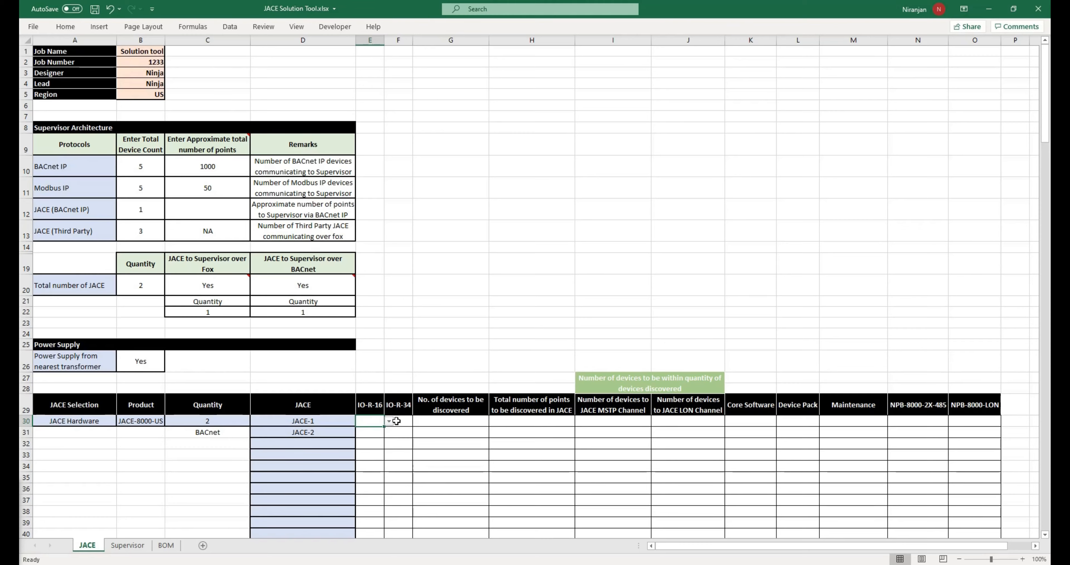
{"action": "left_click", "coordinate": [388, 421]}
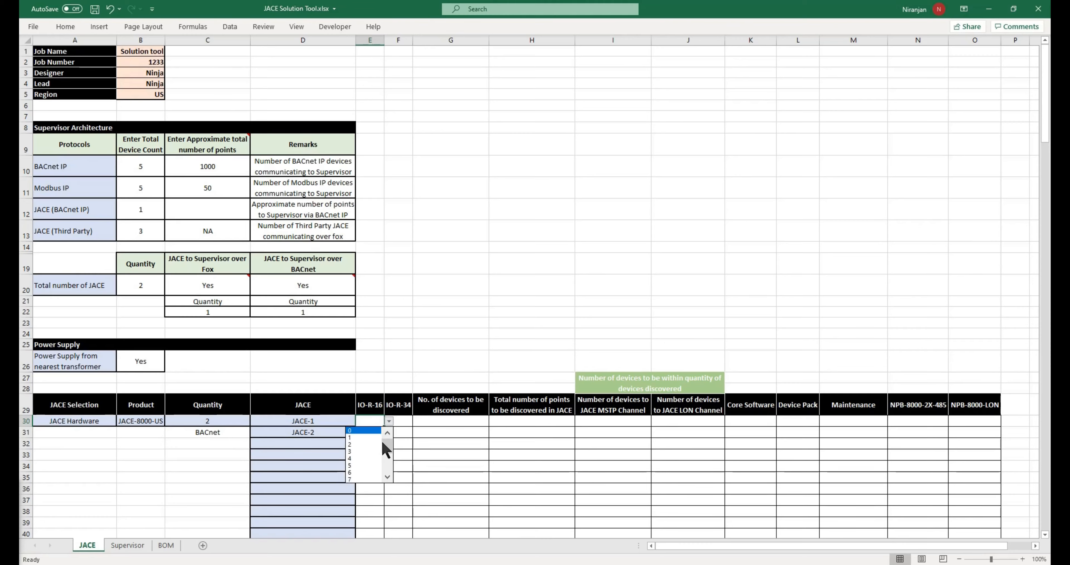
{"action": "left_click_drag", "start_coordinate": [390, 443], "coordinate": [388, 470]}
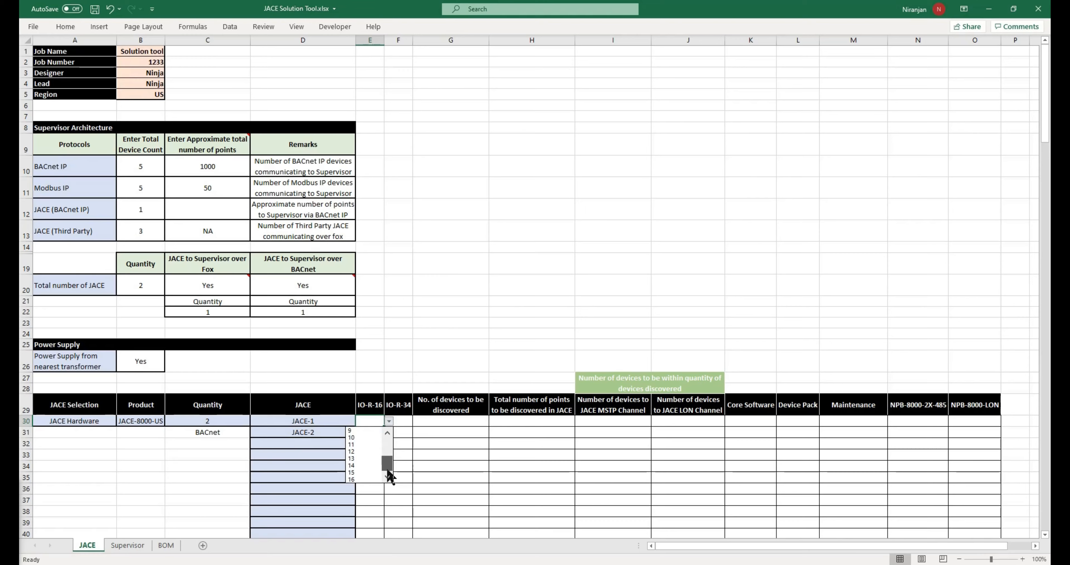
{"action": "left_click", "coordinate": [372, 478]}
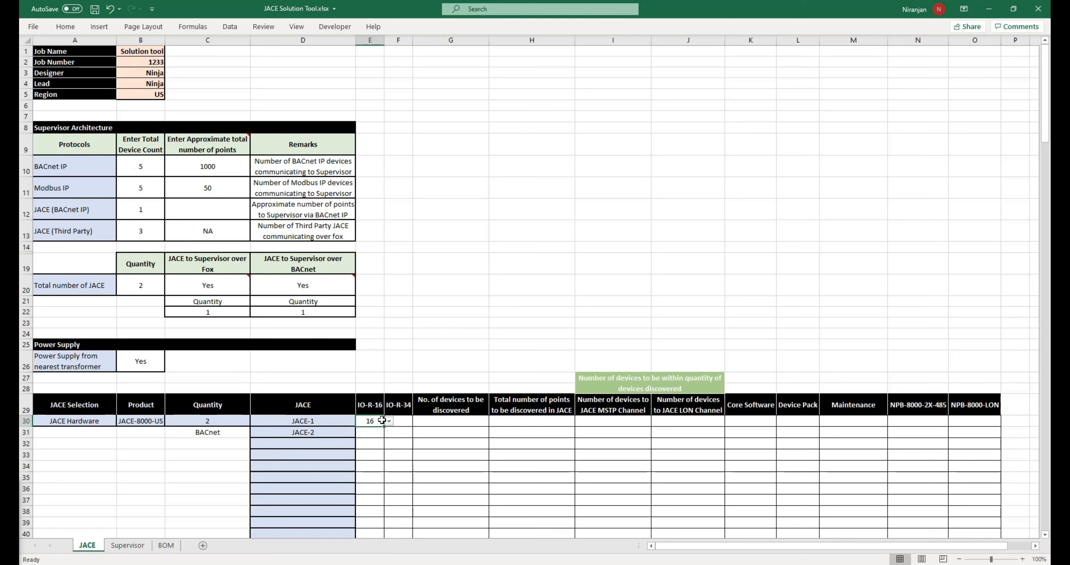
{"action": "left_click", "coordinate": [401, 420]}
{"action": "left_click", "coordinate": [417, 422]}
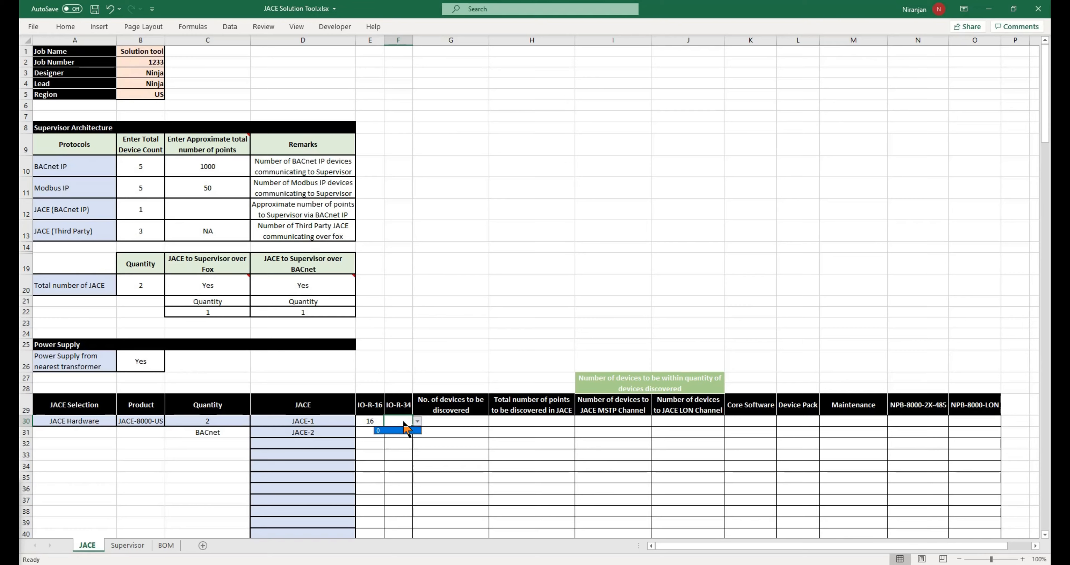
{"action": "left_click", "coordinate": [397, 431]}
Set JACE-1's IO-R-16 quantity to 9 and pick 0 for its IO-R-34 quantity
{"action": "left_click", "coordinate": [369, 420]}
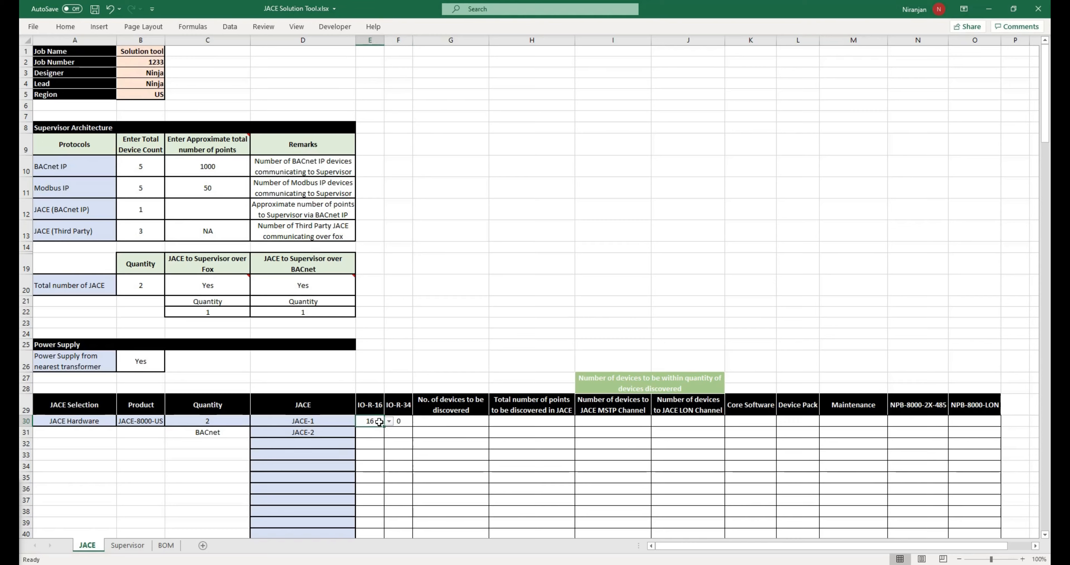
{"action": "left_click", "coordinate": [389, 421]}
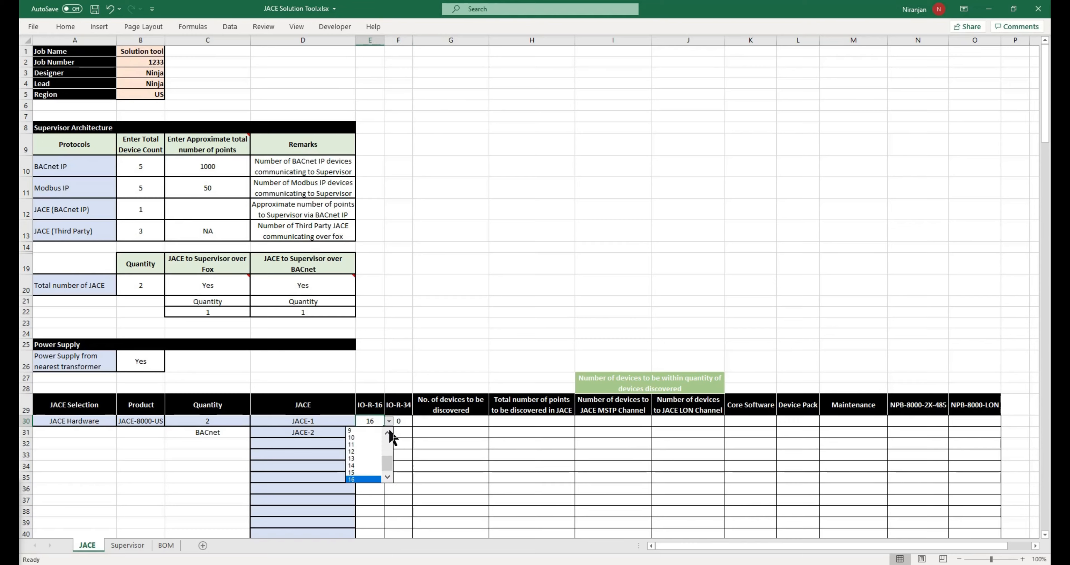
{"action": "left_click", "coordinate": [366, 430]}
{"action": "left_click", "coordinate": [404, 418]}
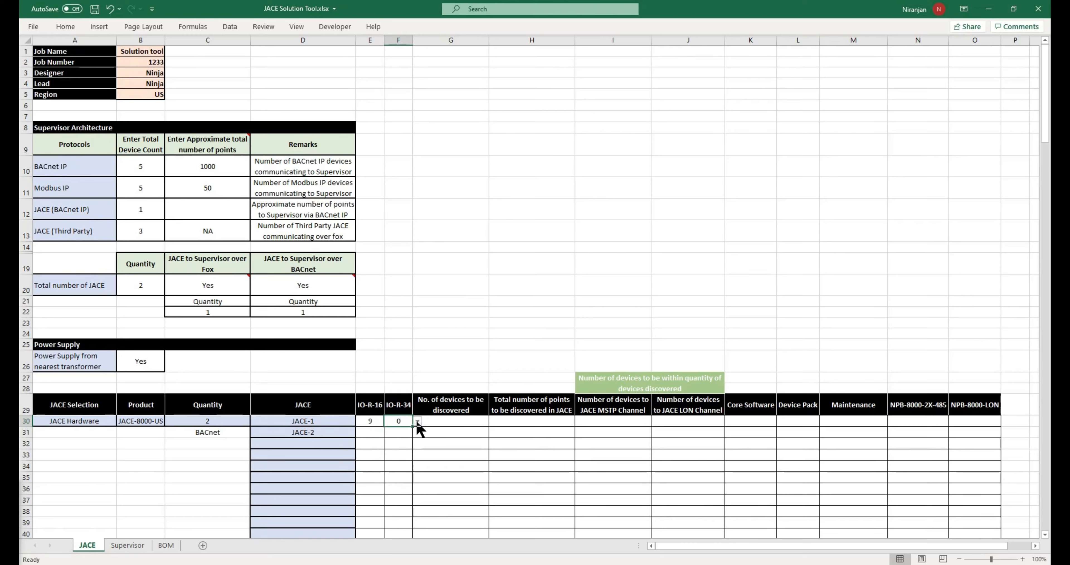
{"action": "left_click", "coordinate": [418, 421]}
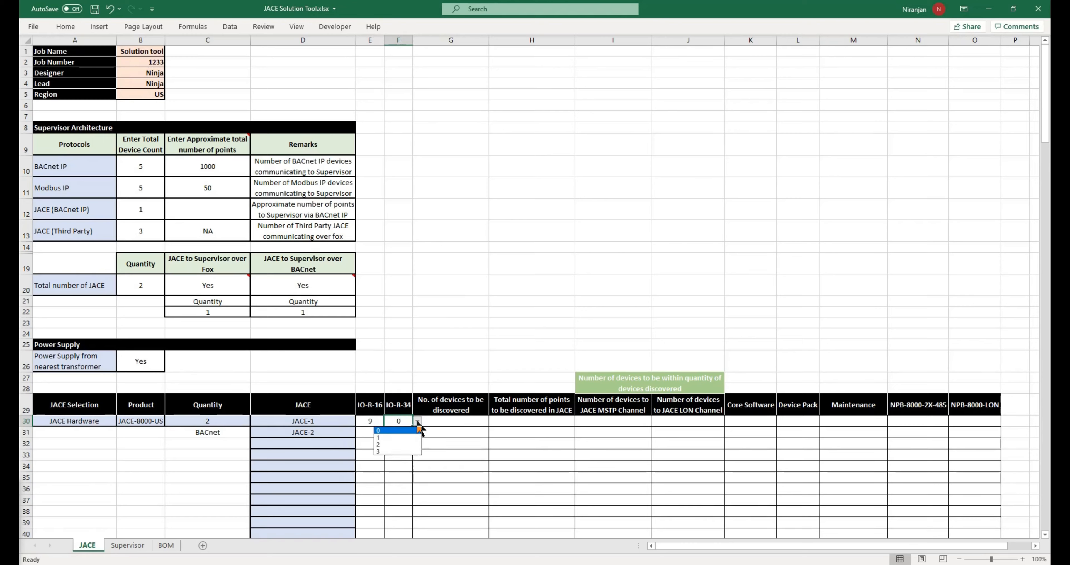
{"action": "left_click", "coordinate": [393, 430]}
Clear the IO-R-16 and IO-R-34 quantities in the JACE-1 row
{"action": "left_click", "coordinate": [379, 421]}
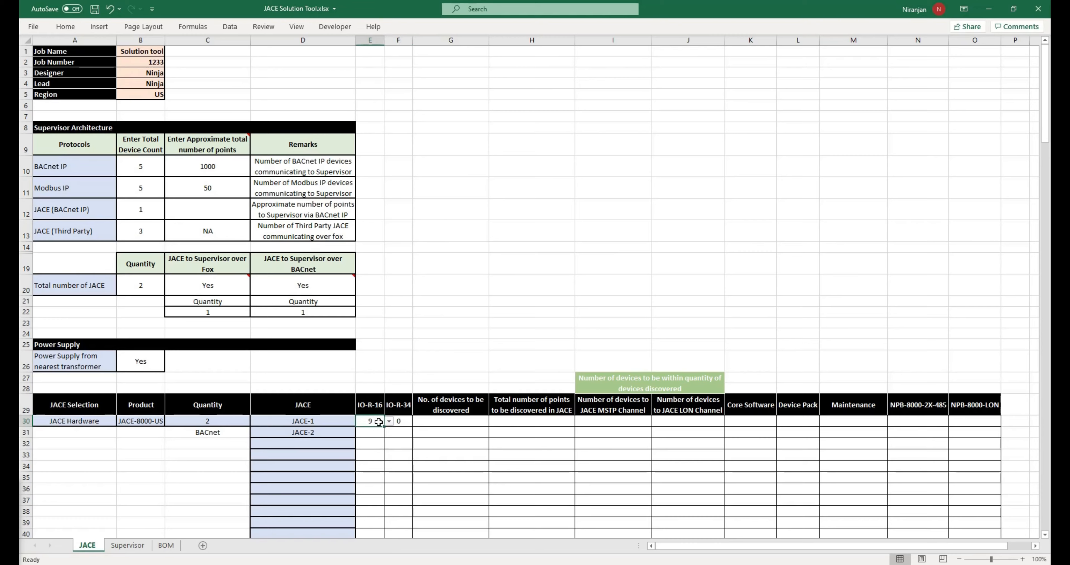
{"action": "key", "text": "Delete"}
{"action": "left_click", "coordinate": [407, 421]}
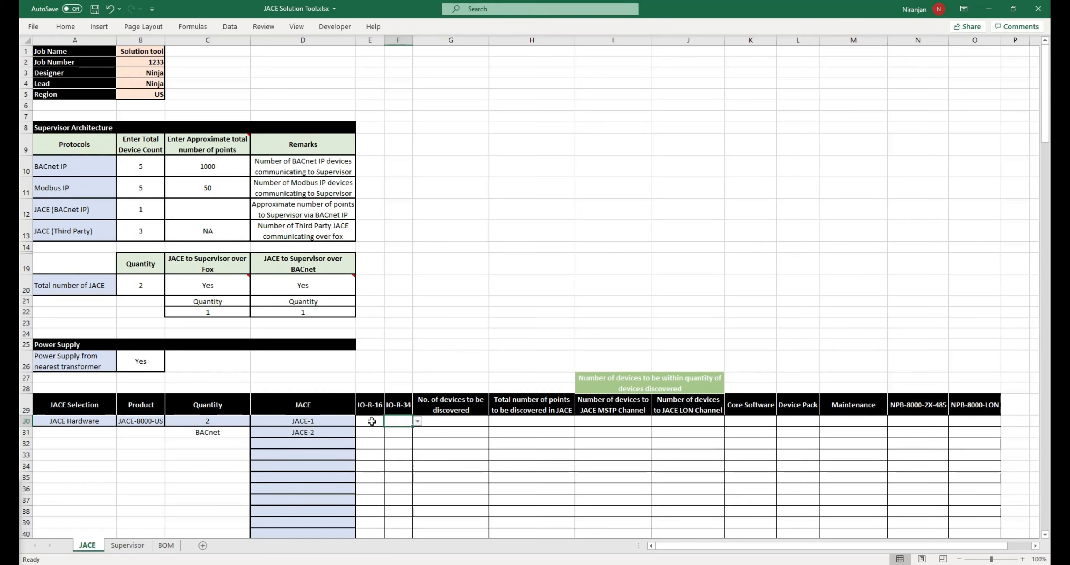
Examine the quantity choices offered for JACE-1's IO-R-16 and IO-R-34 modules
{"action": "left_click", "coordinate": [371, 421]}
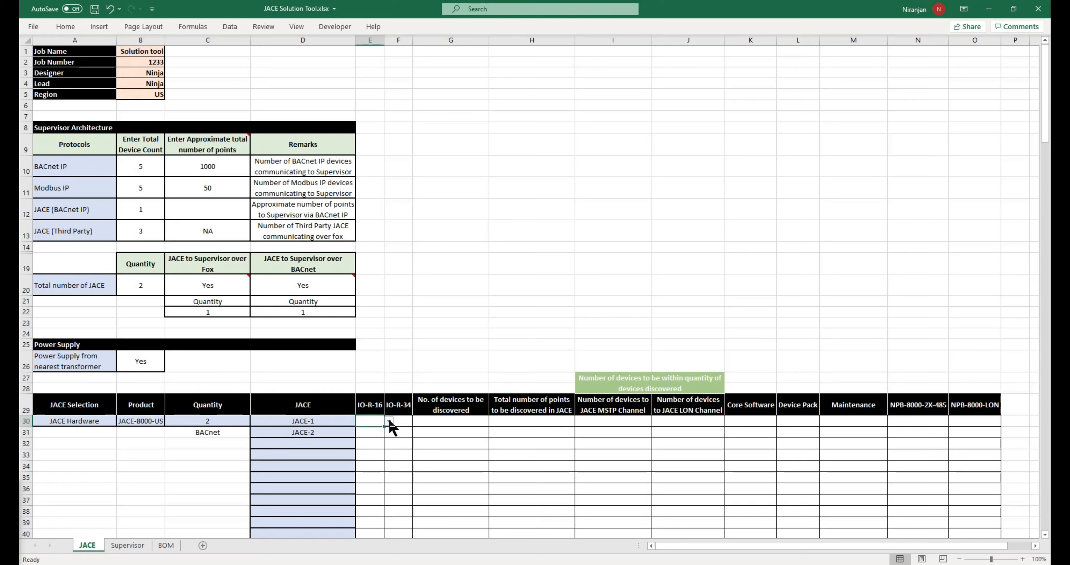
{"action": "left_click", "coordinate": [405, 421]}
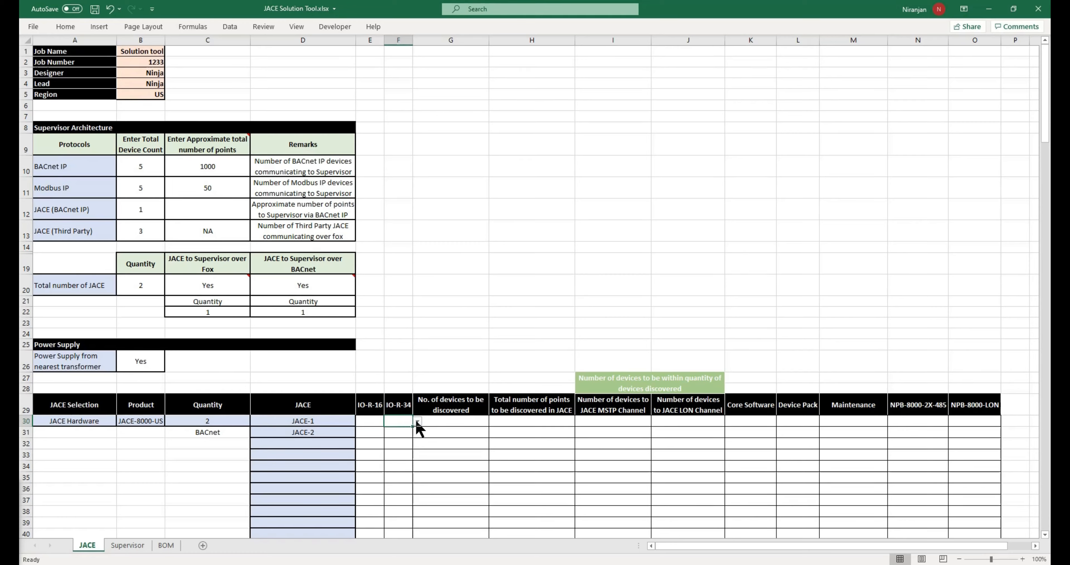
{"action": "left_click", "coordinate": [417, 421]}
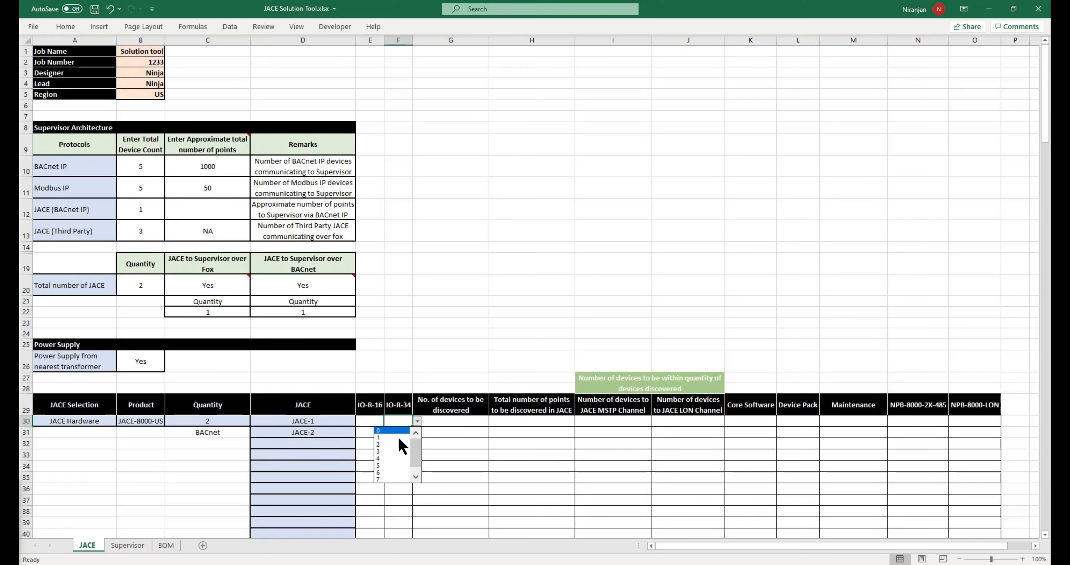
{"action": "left_click", "coordinate": [418, 420]}
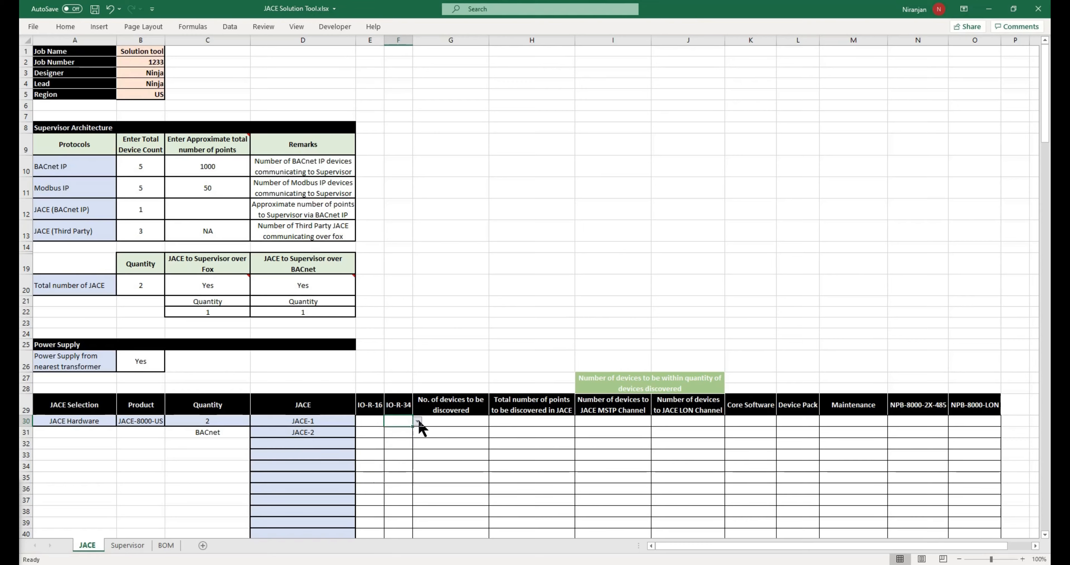
{"action": "left_click", "coordinate": [383, 422]}
{"action": "left_click", "coordinate": [389, 421]}
{"action": "left_click", "coordinate": [389, 422]}
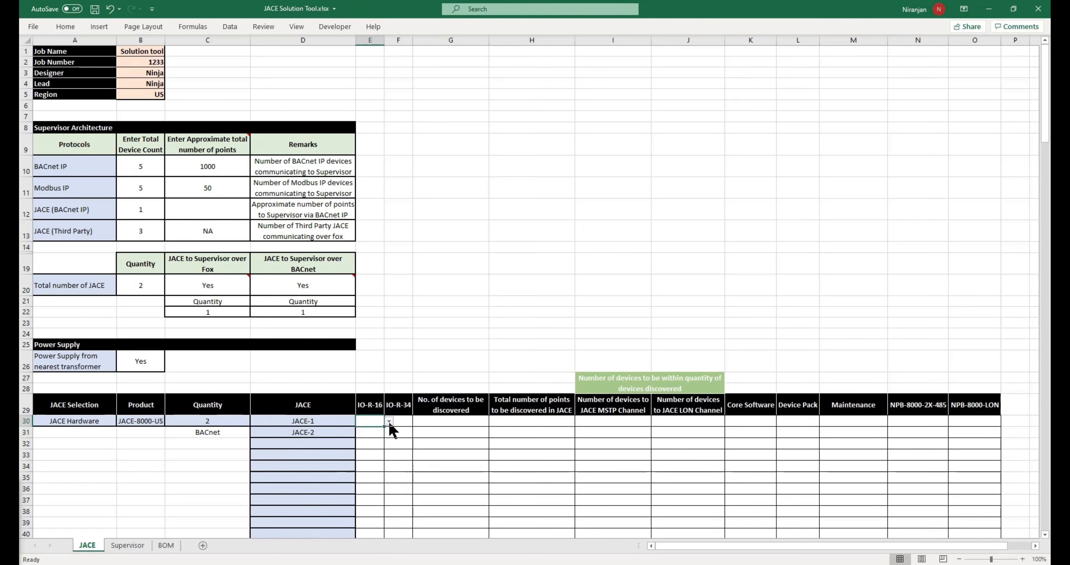
Set JACE-1's IO-R-16 quantity to 2 and its IO-R-34 quantity to 2
{"action": "left_click", "coordinate": [389, 421]}
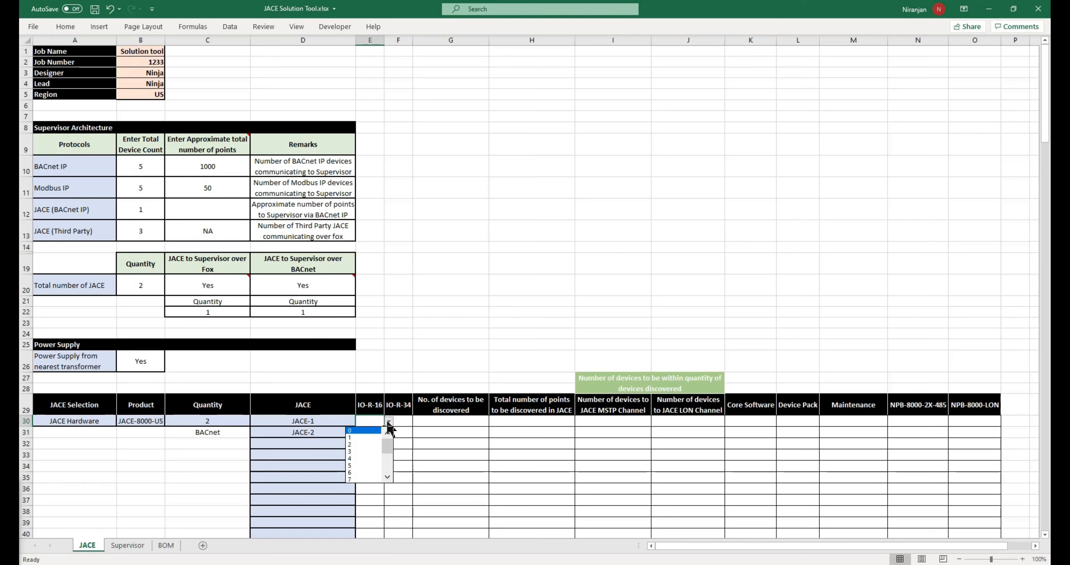
{"action": "left_click", "coordinate": [360, 443]}
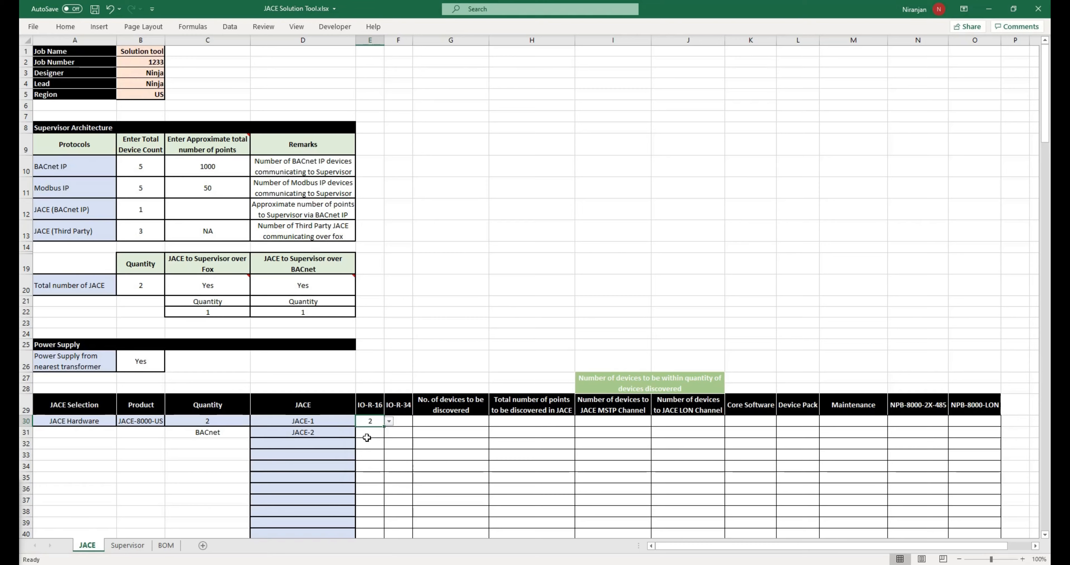
{"action": "left_click", "coordinate": [408, 420]}
{"action": "left_click", "coordinate": [417, 420]}
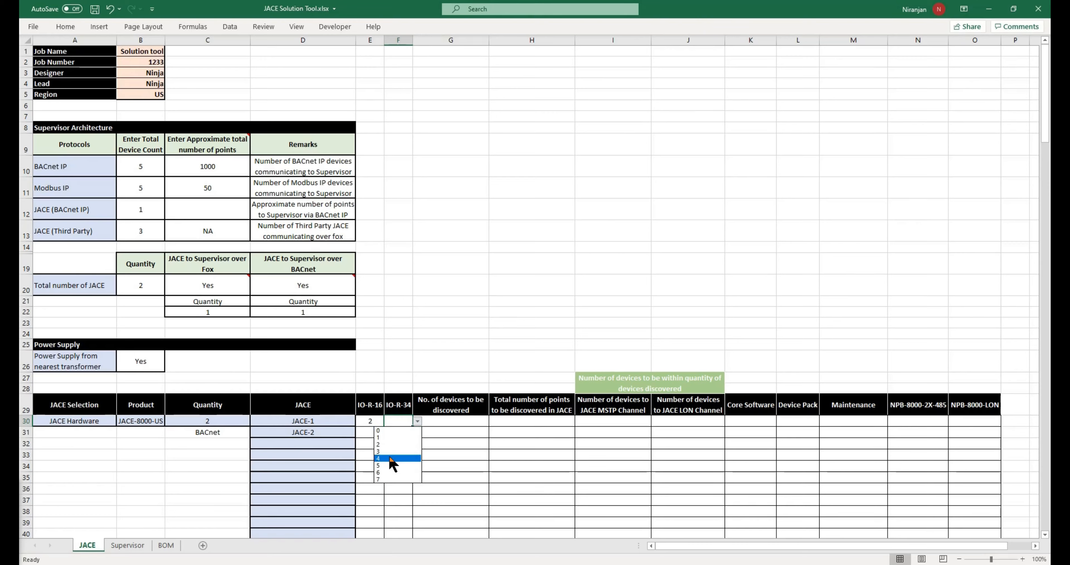
{"action": "left_click", "coordinate": [384, 444]}
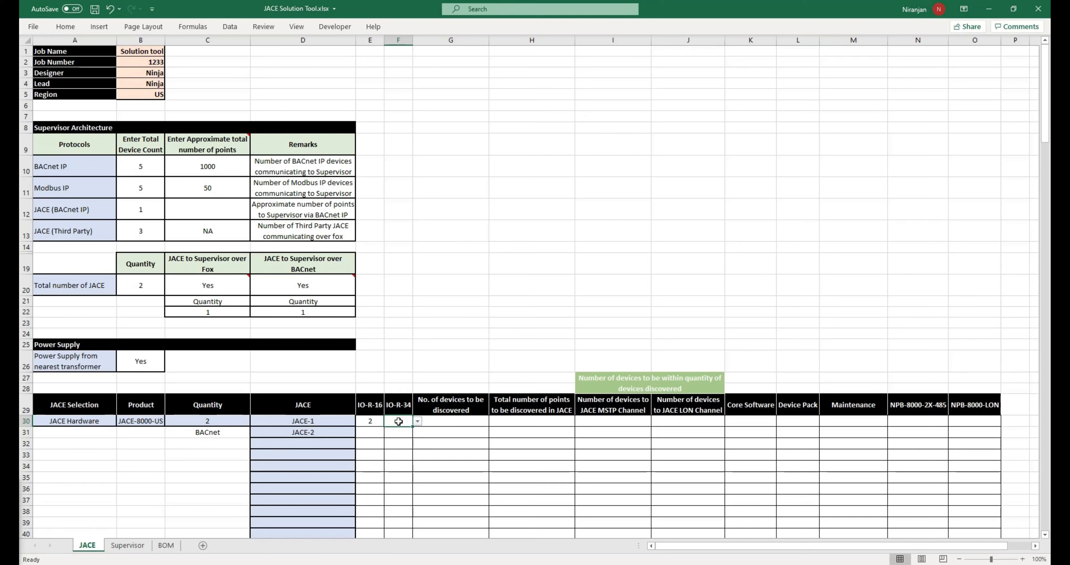
Set the number of devices on JACE-1's MSTP channel to 90
{"action": "left_click", "coordinate": [476, 422]}
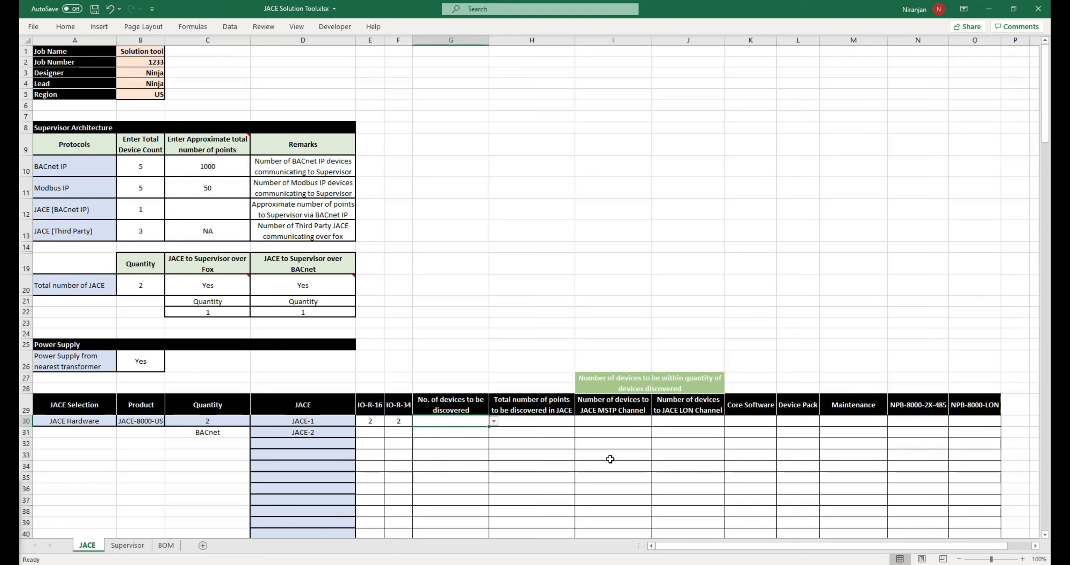
{"action": "left_click", "coordinate": [624, 423]}
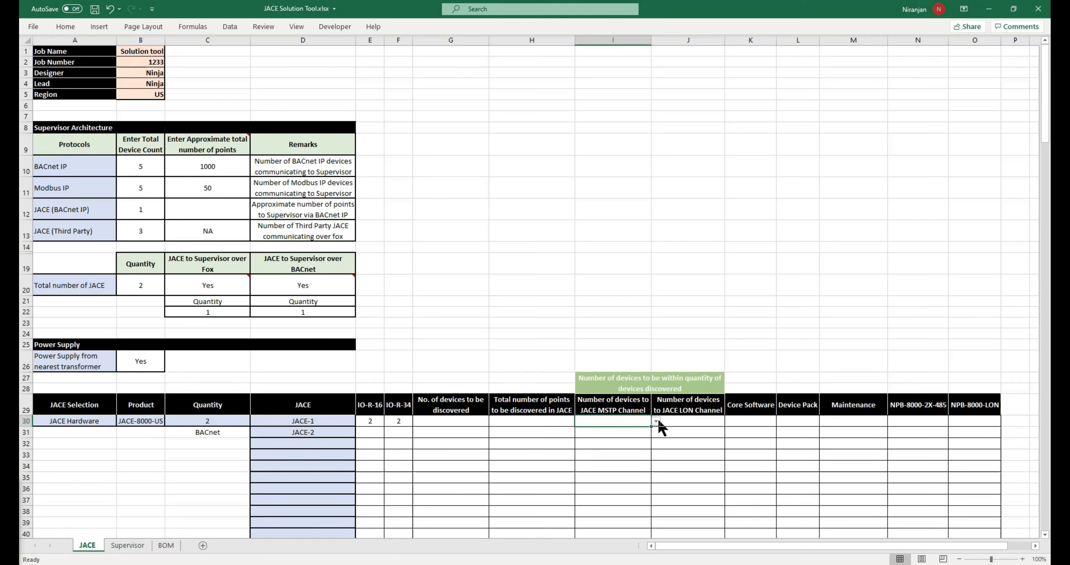
{"action": "left_click", "coordinate": [656, 420]}
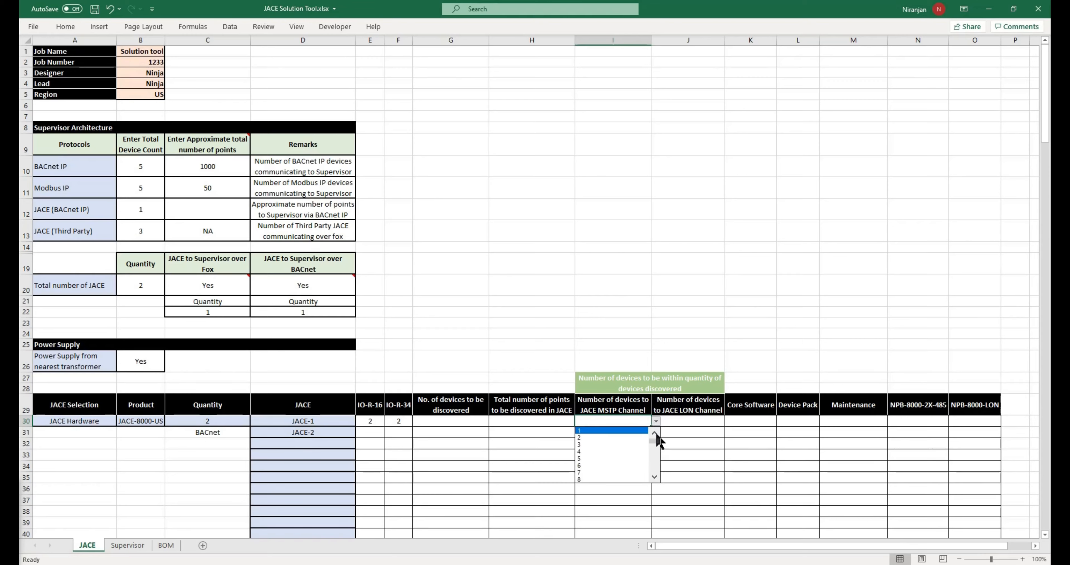
{"action": "left_click_drag", "start_coordinate": [653, 443], "coordinate": [655, 453]}
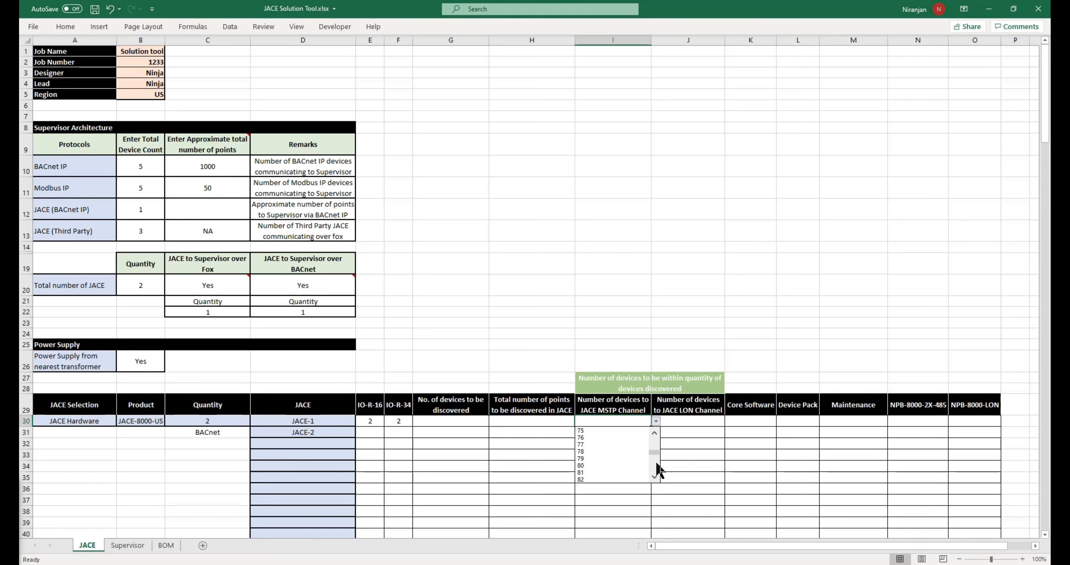
{"action": "left_click", "coordinate": [655, 476]}
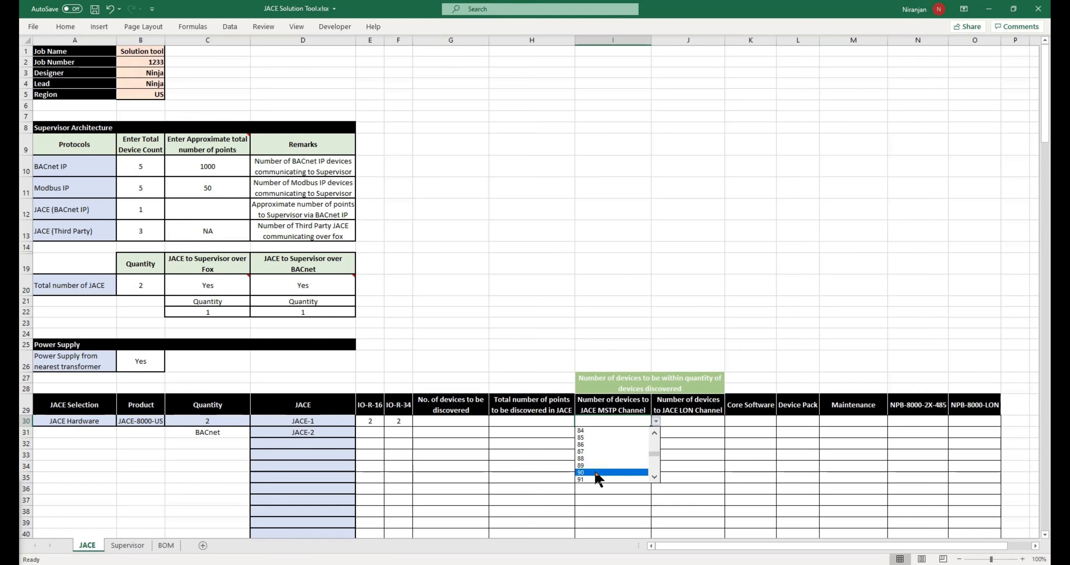
{"action": "left_click", "coordinate": [595, 472]}
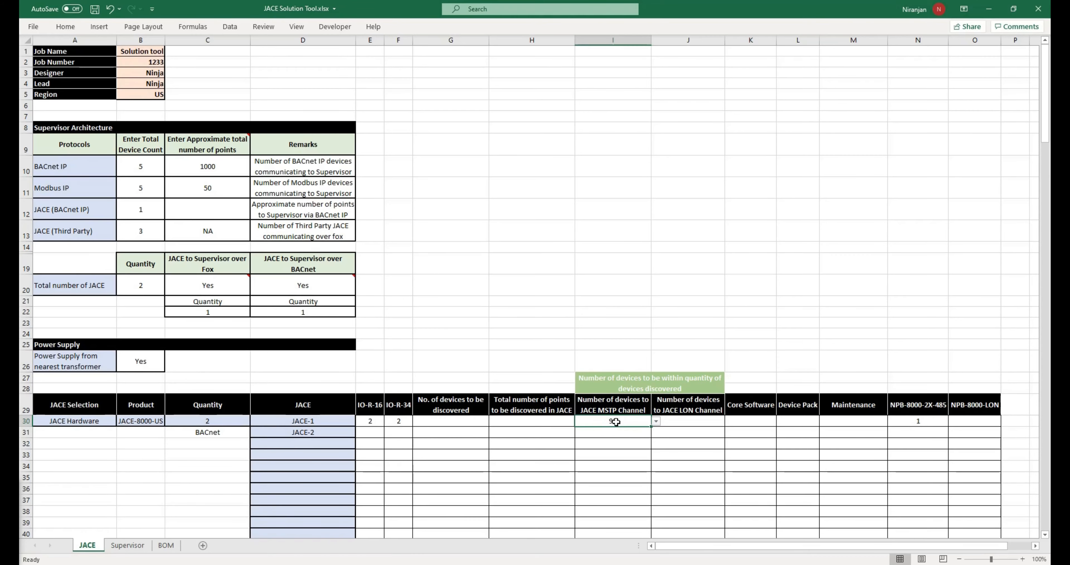
Set the number of devices on JACE-1's LON channel to 30
{"action": "left_click", "coordinate": [691, 423]}
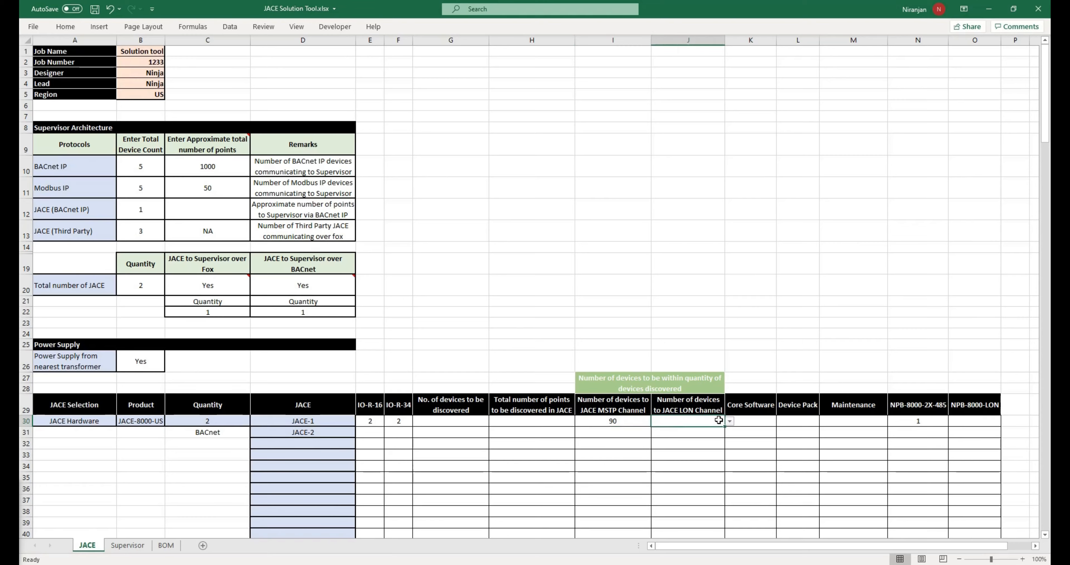
{"action": "left_click", "coordinate": [730, 422]}
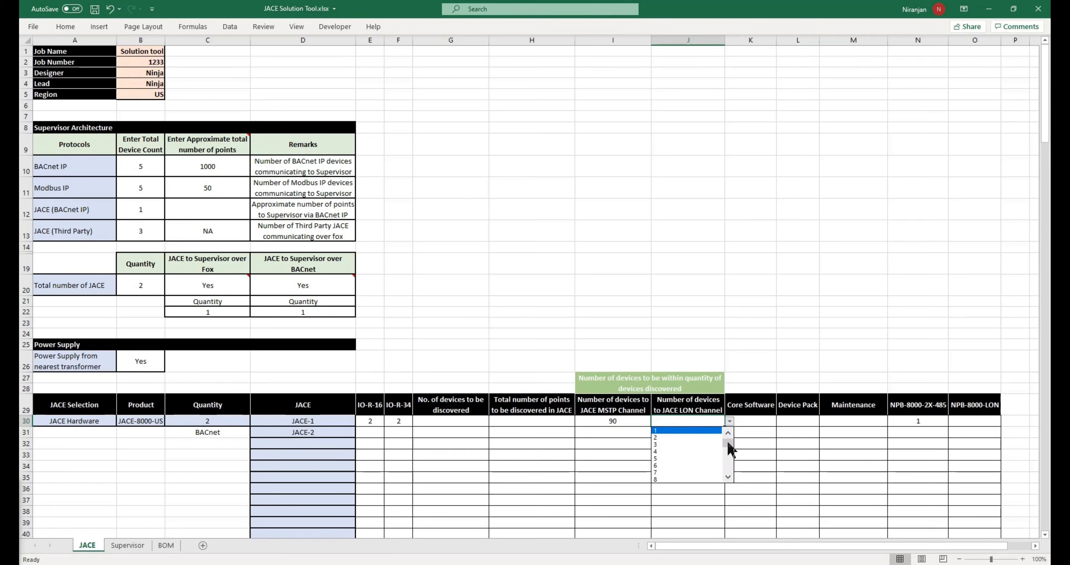
{"action": "left_click_drag", "start_coordinate": [728, 443], "coordinate": [729, 474]}
{"action": "left_click", "coordinate": [682, 479]}
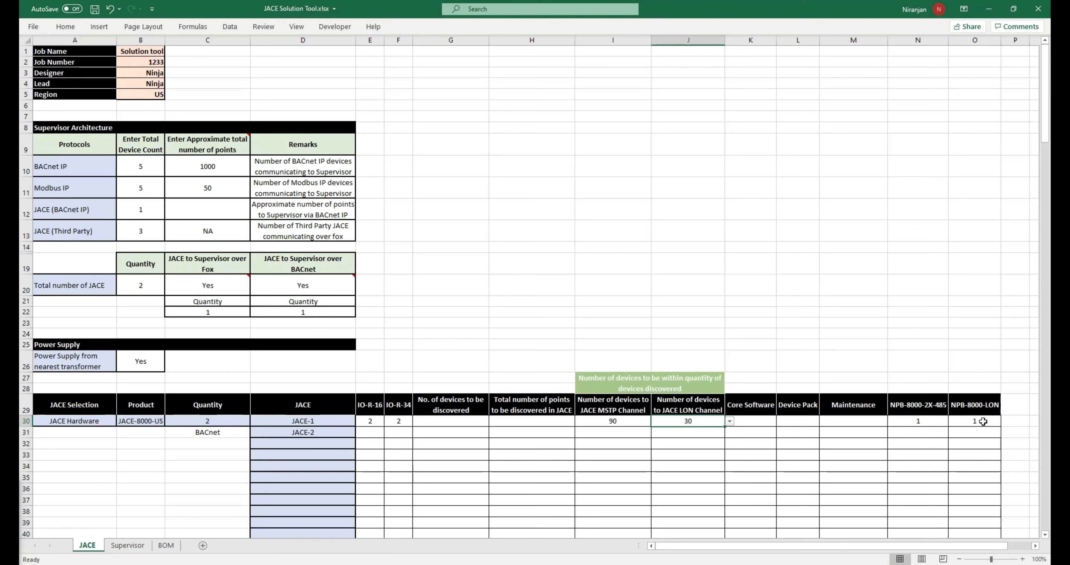
Change the number of devices on JACE-1's MSTP channel to 60 and check its NPB-8000-2X-485 cell
{"action": "left_click", "coordinate": [634, 420]}
{"action": "left_click", "coordinate": [655, 421]}
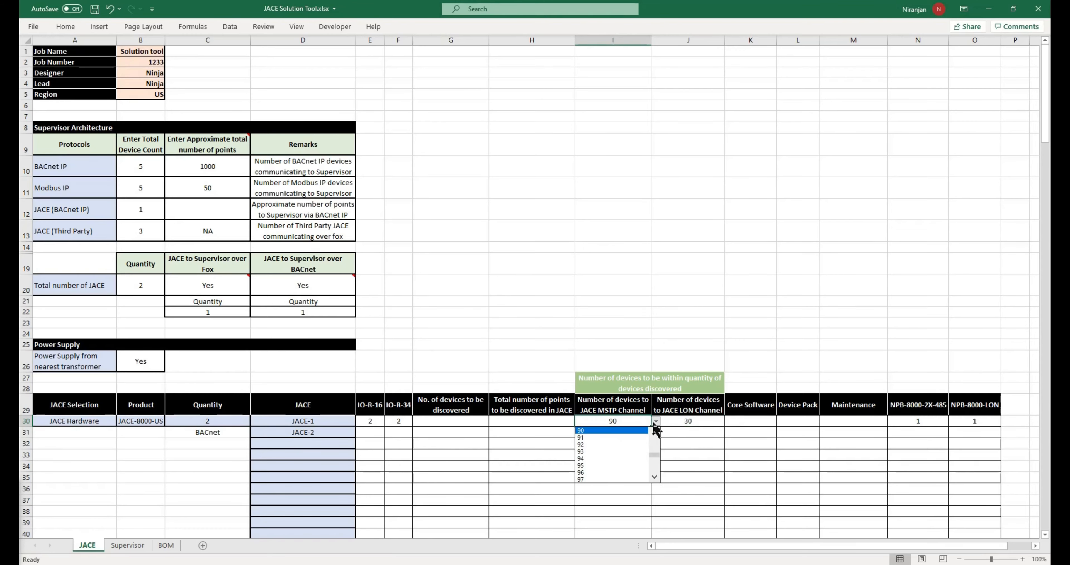
{"action": "left_click_drag", "start_coordinate": [655, 452], "coordinate": [656, 450]}
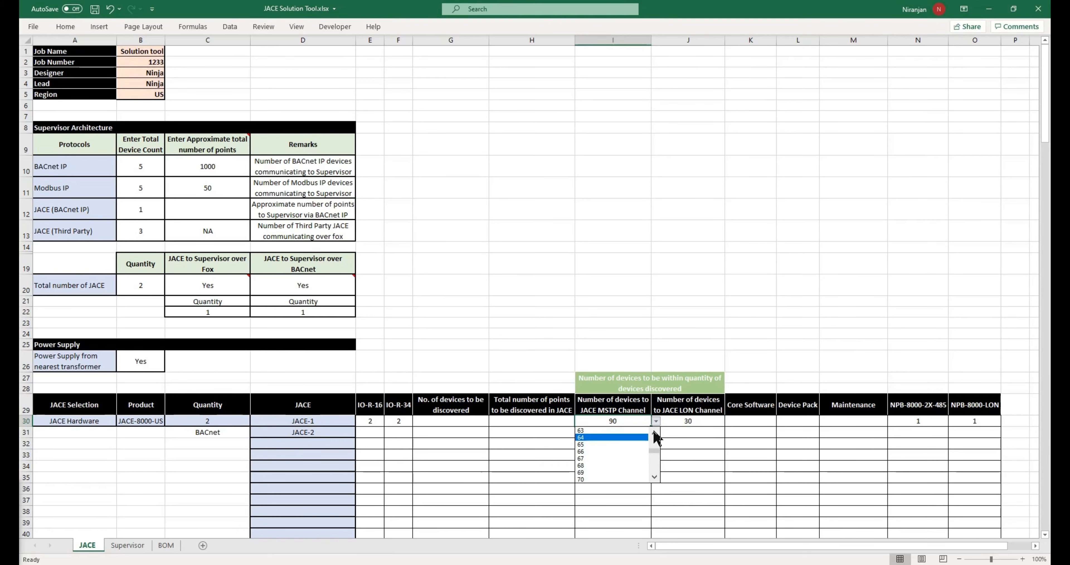
{"action": "key", "text": "Escape"}
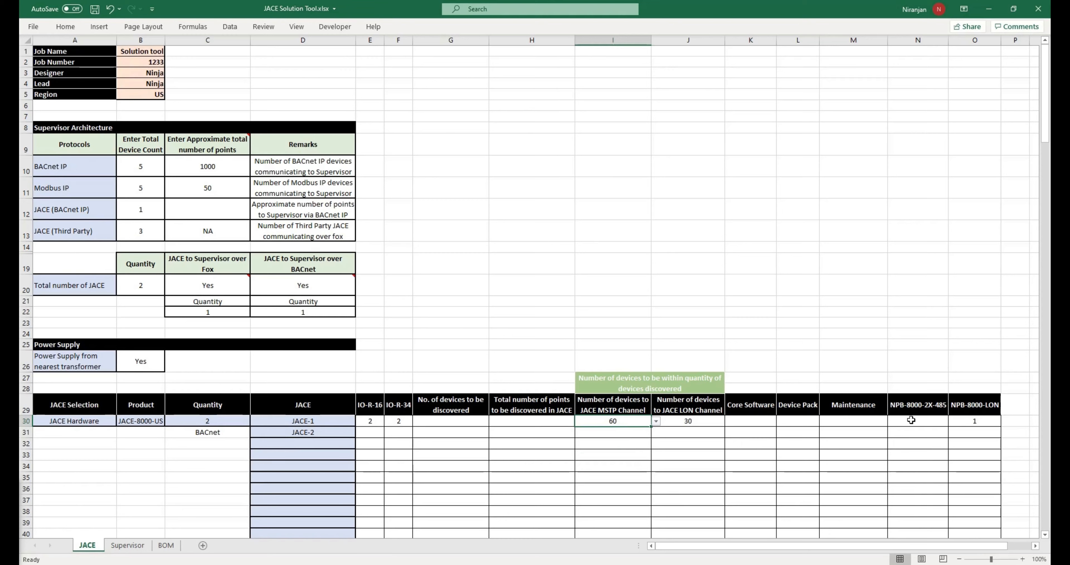
{"action": "left_click", "coordinate": [922, 421]}
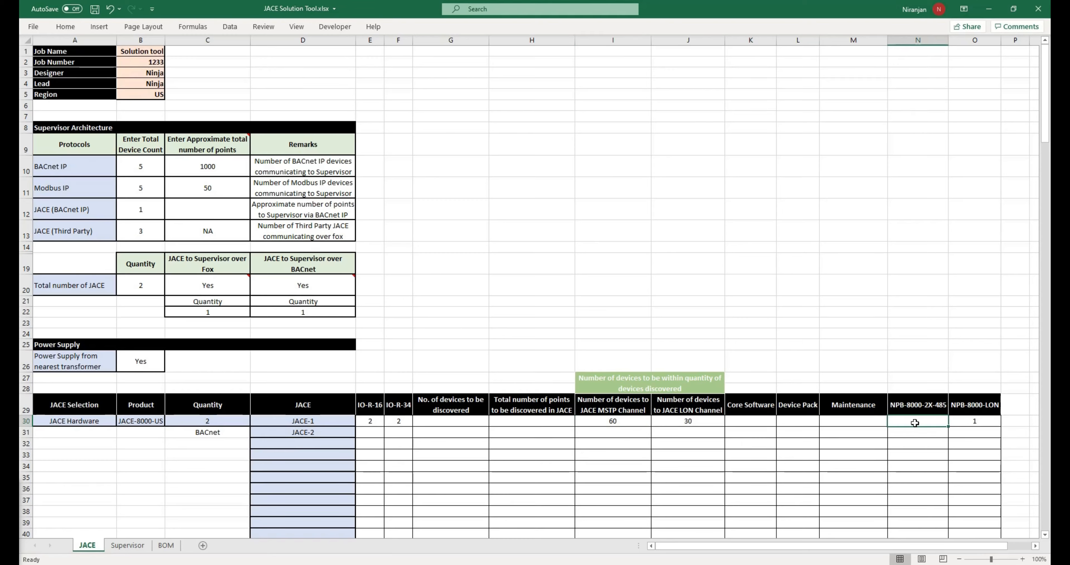
Change the number of devices on JACE-1's LON channel to 90
{"action": "left_click", "coordinate": [700, 421]}
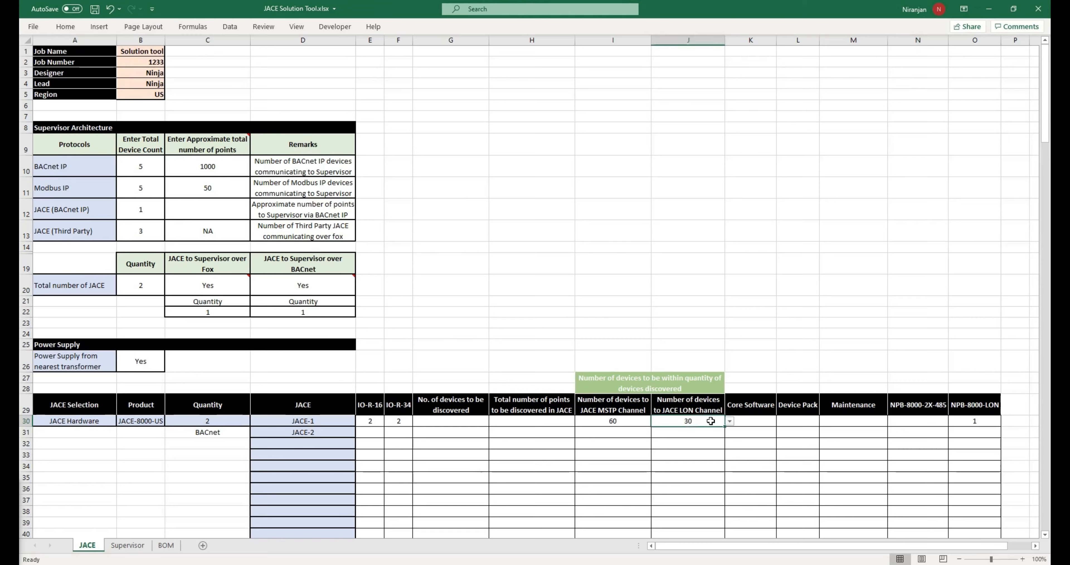
{"action": "left_click", "coordinate": [730, 421]}
{"action": "left_click_drag", "start_coordinate": [733, 439], "coordinate": [730, 468]}
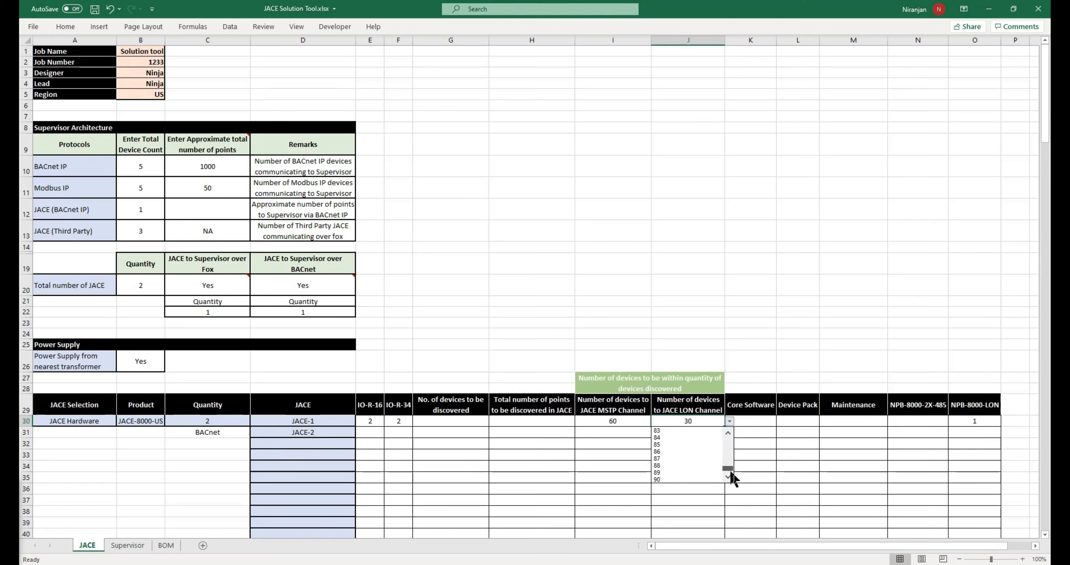
{"action": "left_click", "coordinate": [702, 479]}
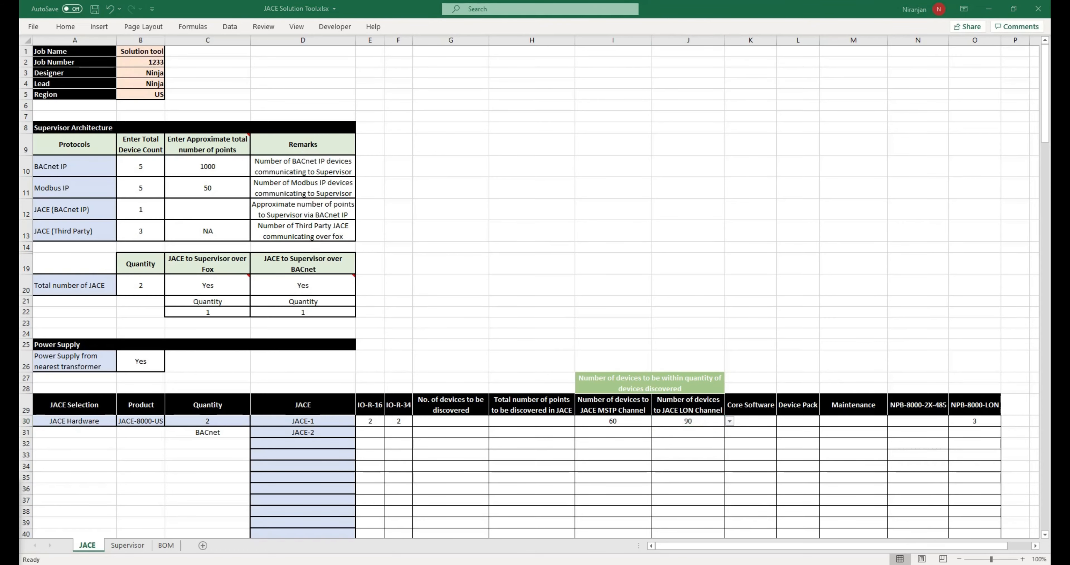
Check the maximum expansion combinations in the JACE 8000 data sheet in the browser and return to the Excel workbook
{"action": "left_click_drag", "start_coordinate": [20, 50], "coordinate": [546, 2]}
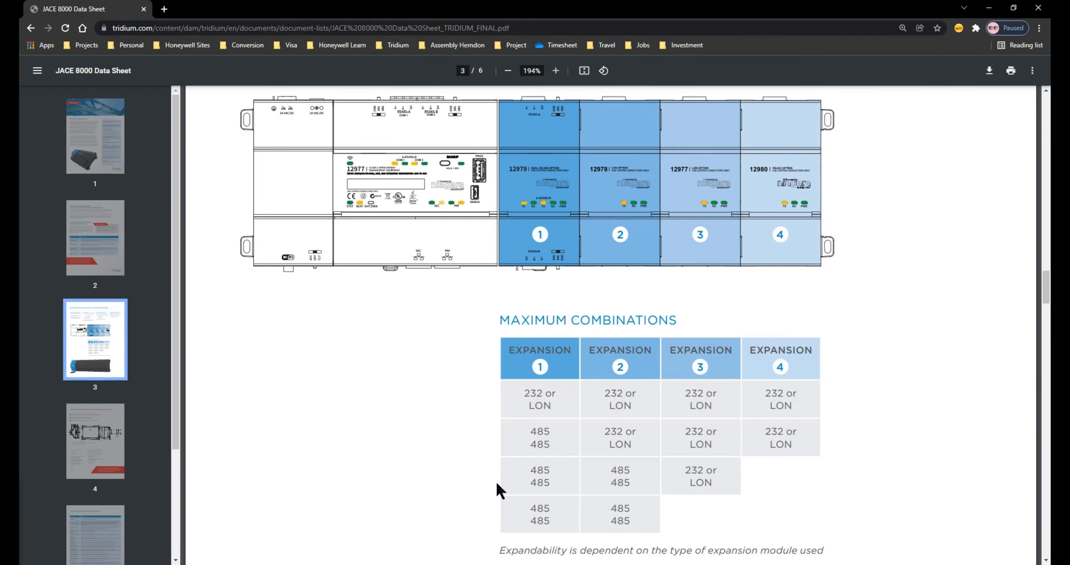
{"action": "left_click_drag", "start_coordinate": [489, 8], "coordinate": [19, 166]}
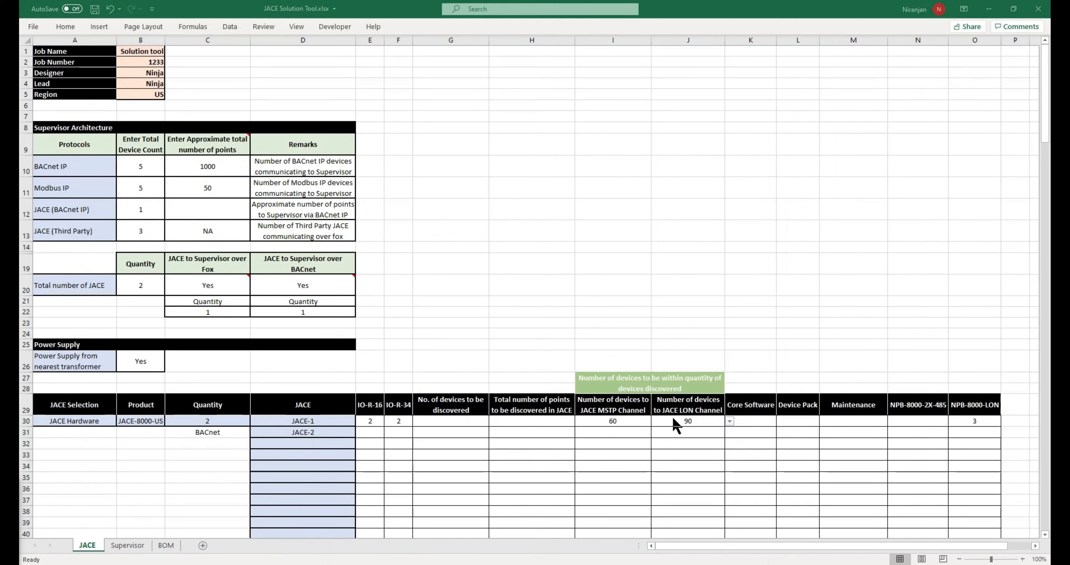
Reselect 60 for JACE-1's MSTP channel devices and review the MSTP and LON device counts together
{"action": "left_click", "coordinate": [635, 420]}
{"action": "left_click", "coordinate": [635, 420]}
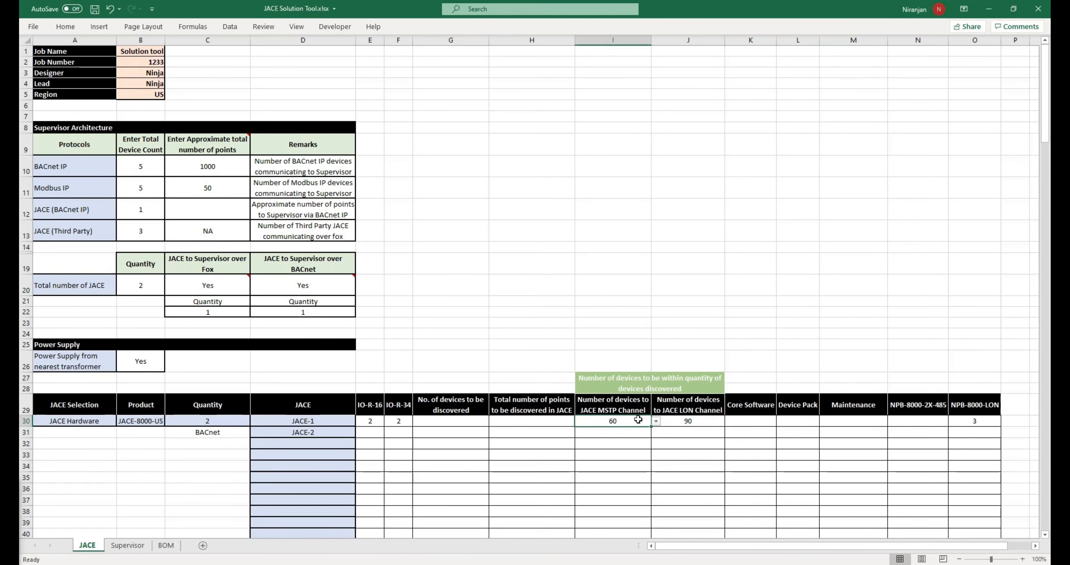
{"action": "left_click", "coordinate": [656, 420]}
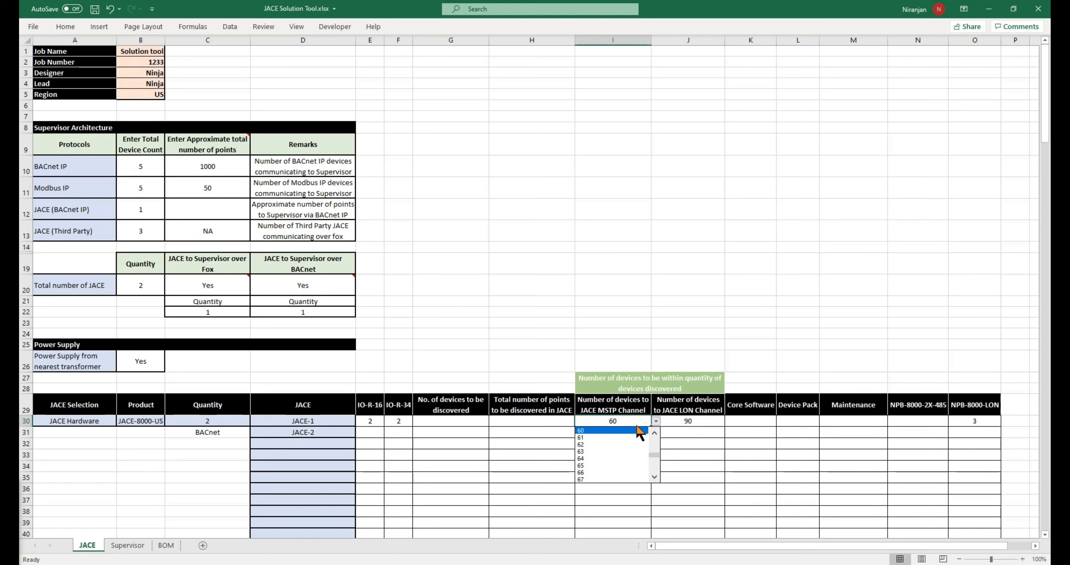
{"action": "left_click", "coordinate": [608, 430]}
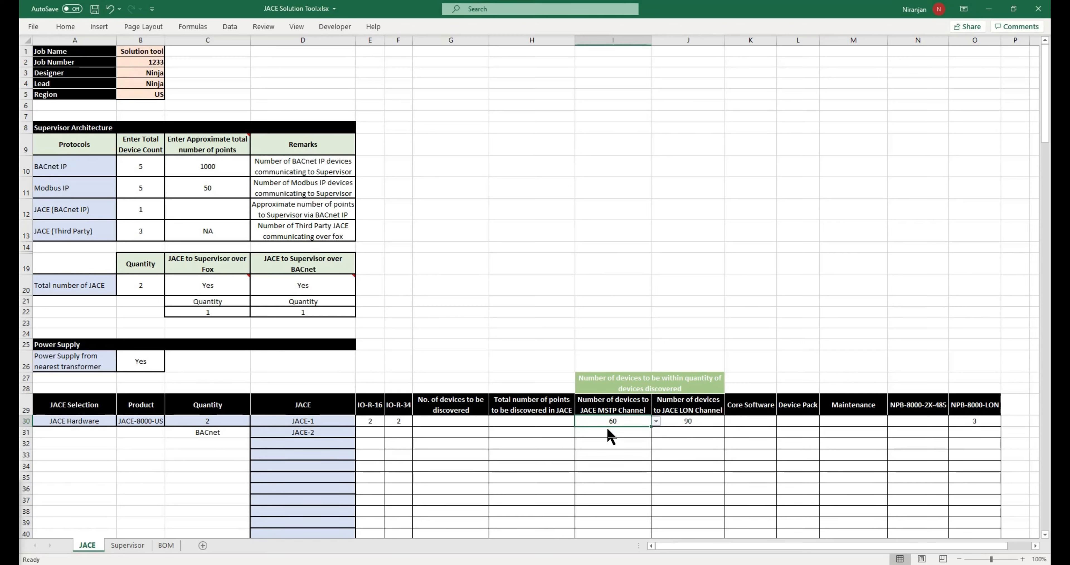
{"action": "left_click", "coordinate": [694, 421]}
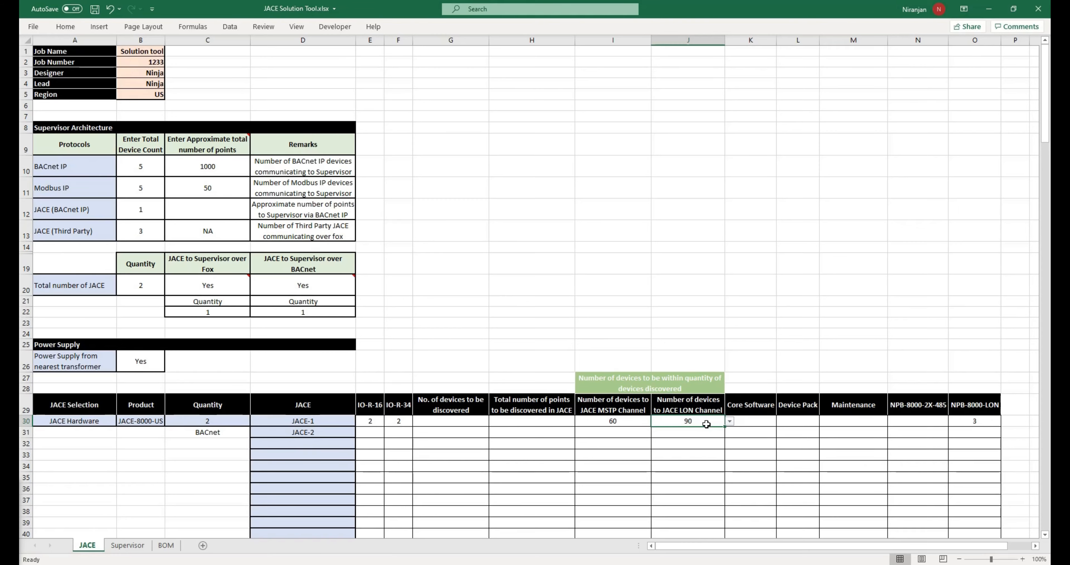
{"action": "left_click_drag", "start_coordinate": [636, 422], "coordinate": [704, 421]}
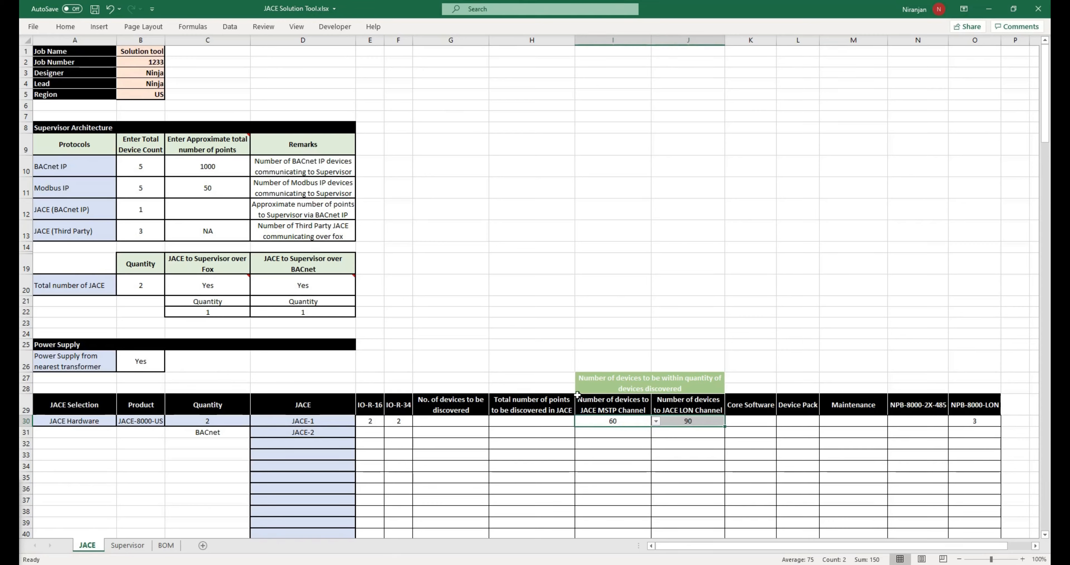
Set JACE-1's number of devices to be discovered to 160 and check its total number of points cell
{"action": "left_click", "coordinate": [456, 422]}
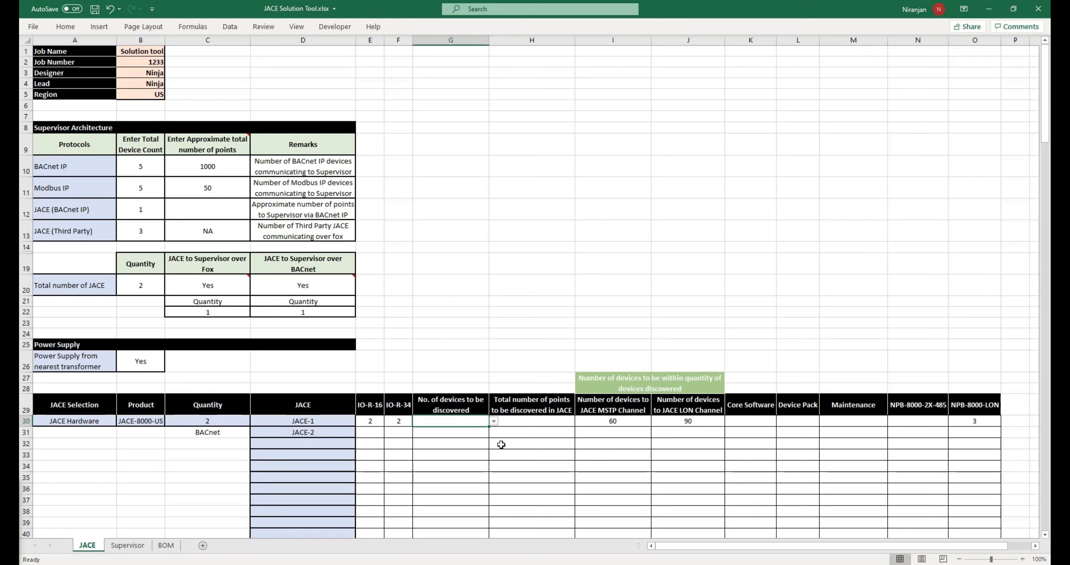
{"action": "left_click", "coordinate": [493, 421]}
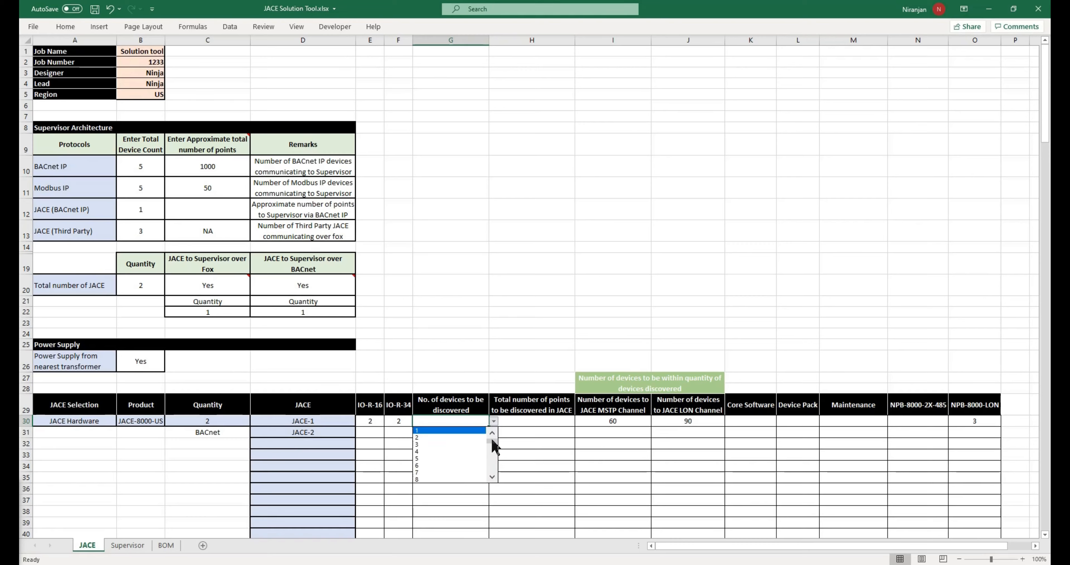
{"action": "left_click_drag", "start_coordinate": [492, 439], "coordinate": [493, 465]}
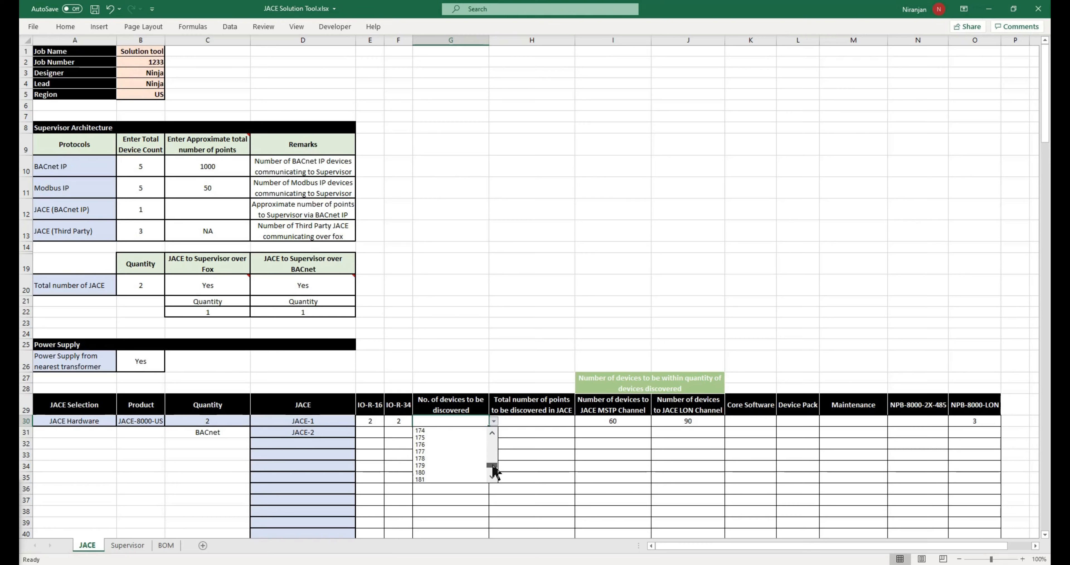
{"action": "left_click", "coordinate": [492, 432]}
{"action": "left_click", "coordinate": [492, 431]}
{"action": "left_click", "coordinate": [492, 431]}
{"action": "left_click", "coordinate": [492, 432]}
{"action": "left_click", "coordinate": [492, 431]}
{"action": "left_click", "coordinate": [492, 432]}
{"action": "left_click", "coordinate": [492, 431]}
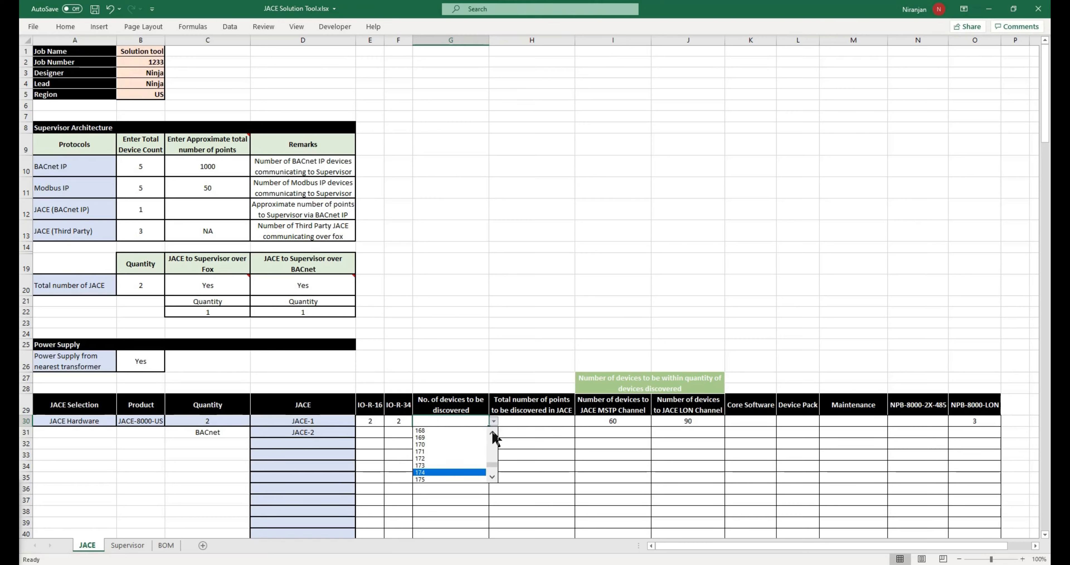
{"action": "left_click", "coordinate": [493, 431]}
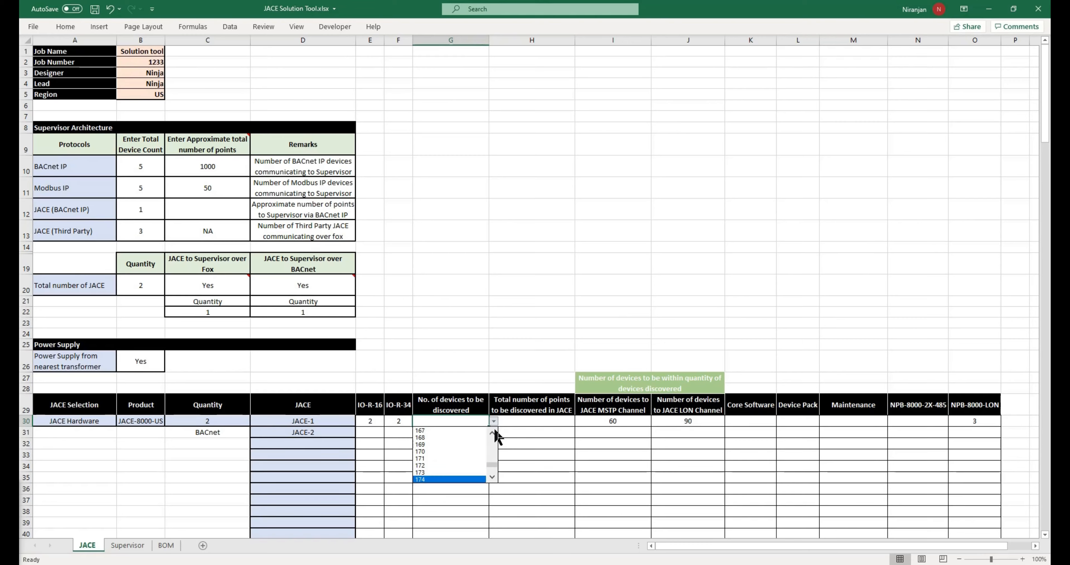
{"action": "left_click", "coordinate": [493, 431]}
{"action": "left_click", "coordinate": [494, 431]}
{"action": "left_click", "coordinate": [494, 431]}
{"action": "left_click", "coordinate": [493, 431]}
{"action": "left_click", "coordinate": [493, 432]}
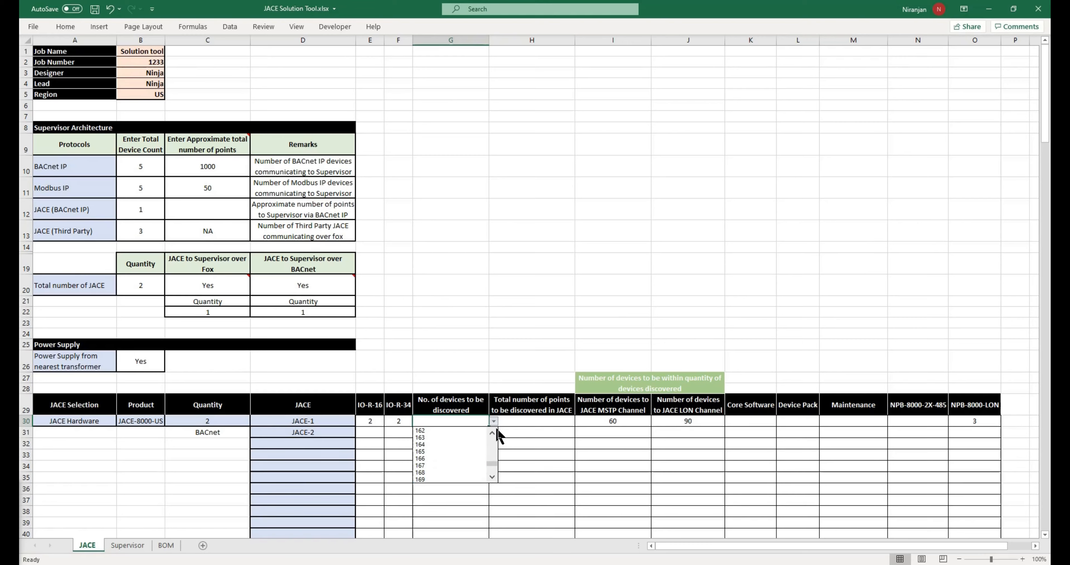
{"action": "left_click", "coordinate": [493, 431]}
{"action": "left_click", "coordinate": [493, 432]}
{"action": "left_click", "coordinate": [457, 430]}
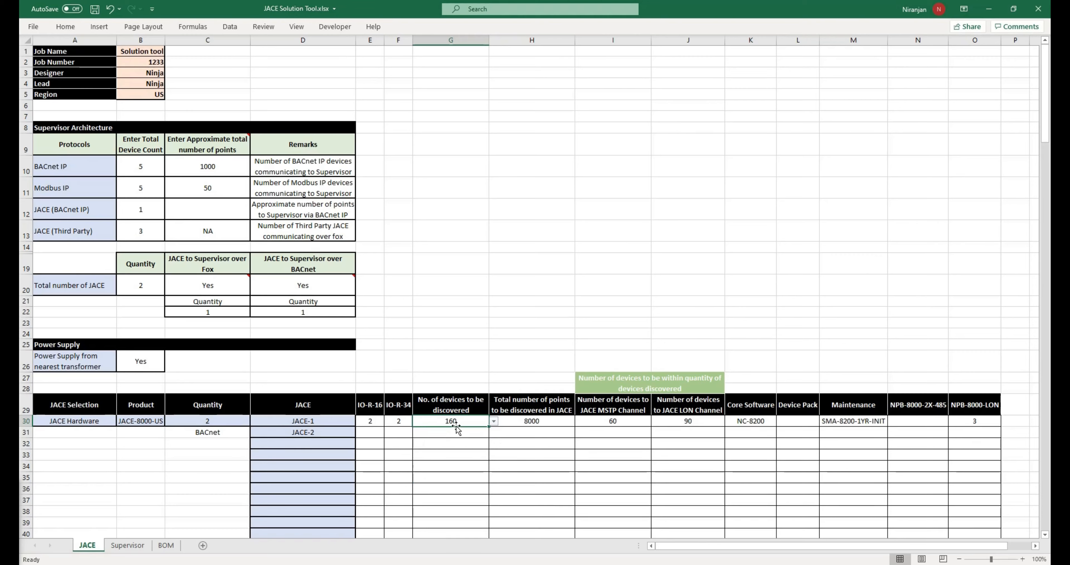
{"action": "left_click", "coordinate": [527, 420]}
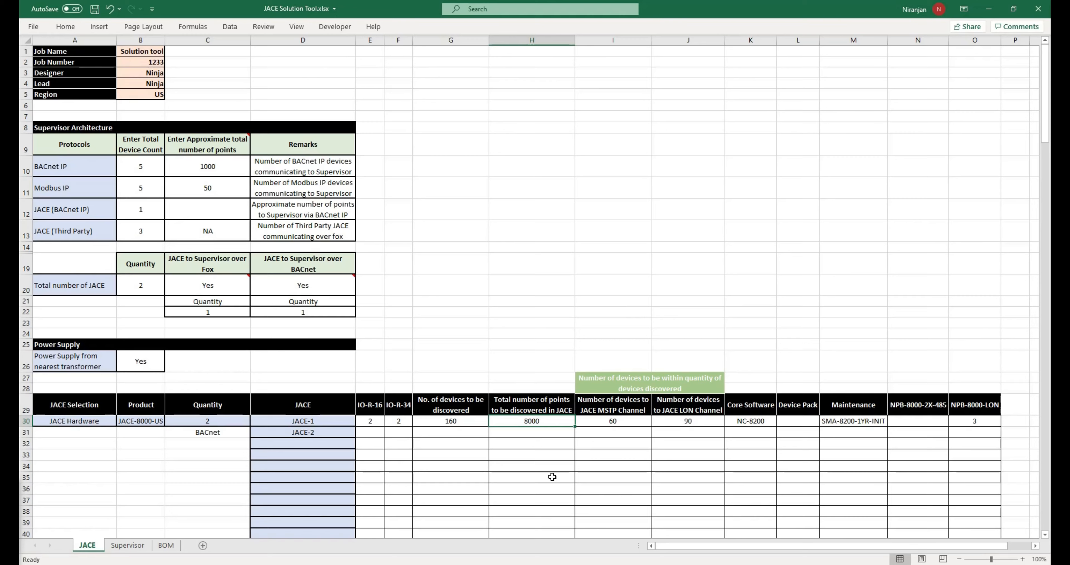
Review JACE-1's MSTP and LON device counts, total points, devices to be discovered and core software cells
{"action": "left_click", "coordinate": [612, 420]}
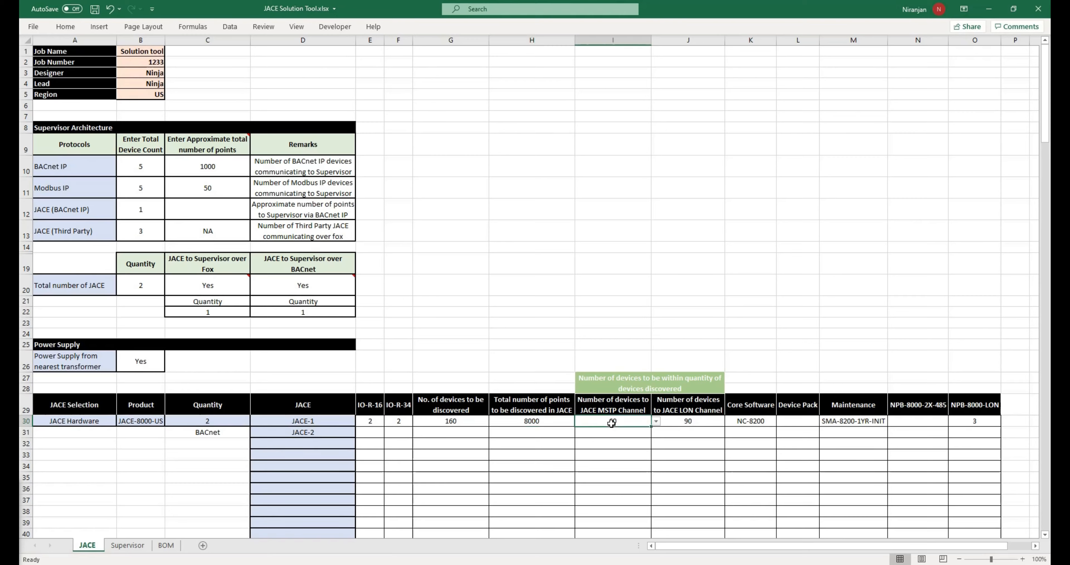
{"action": "left_click", "coordinate": [675, 422]}
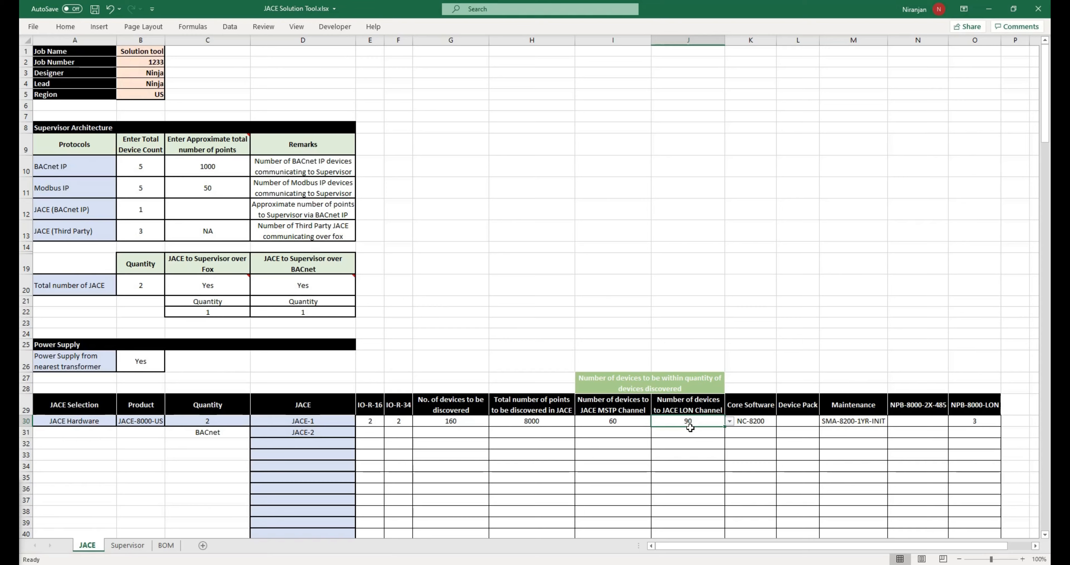
{"action": "left_click", "coordinate": [536, 420]}
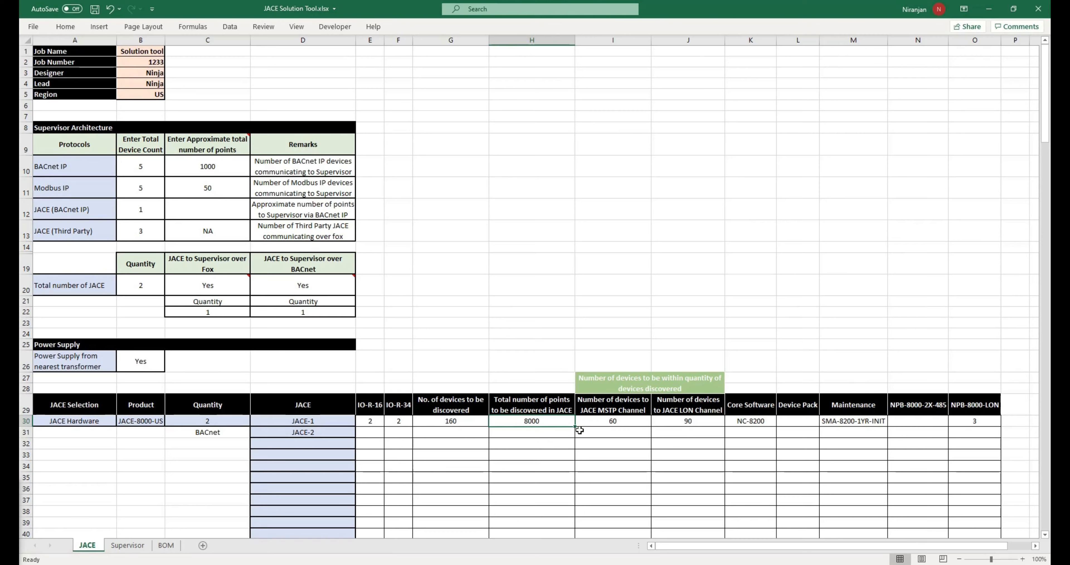
{"action": "left_click", "coordinate": [452, 421]}
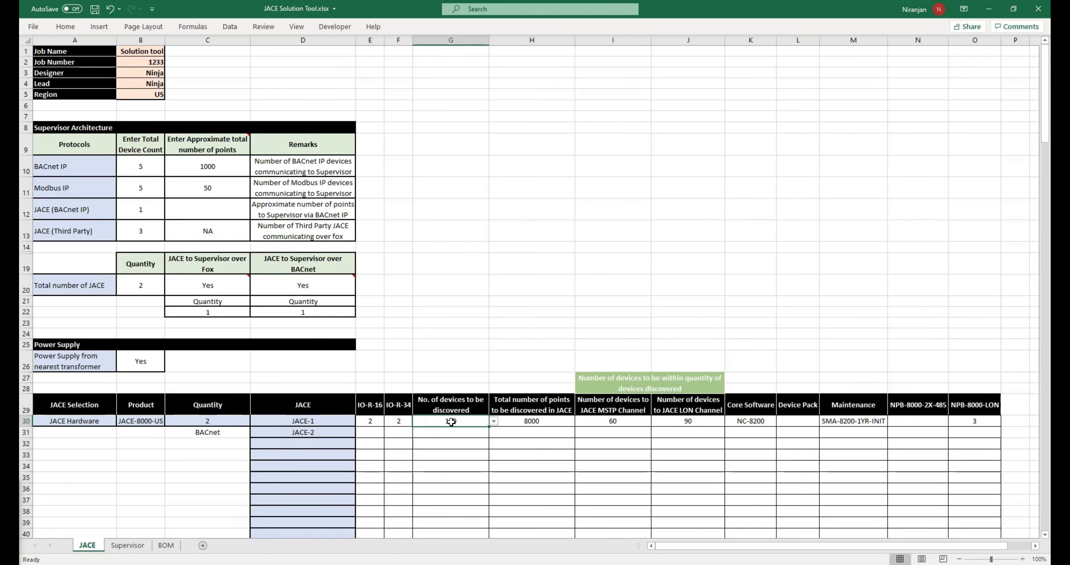
{"action": "left_click", "coordinate": [756, 422]}
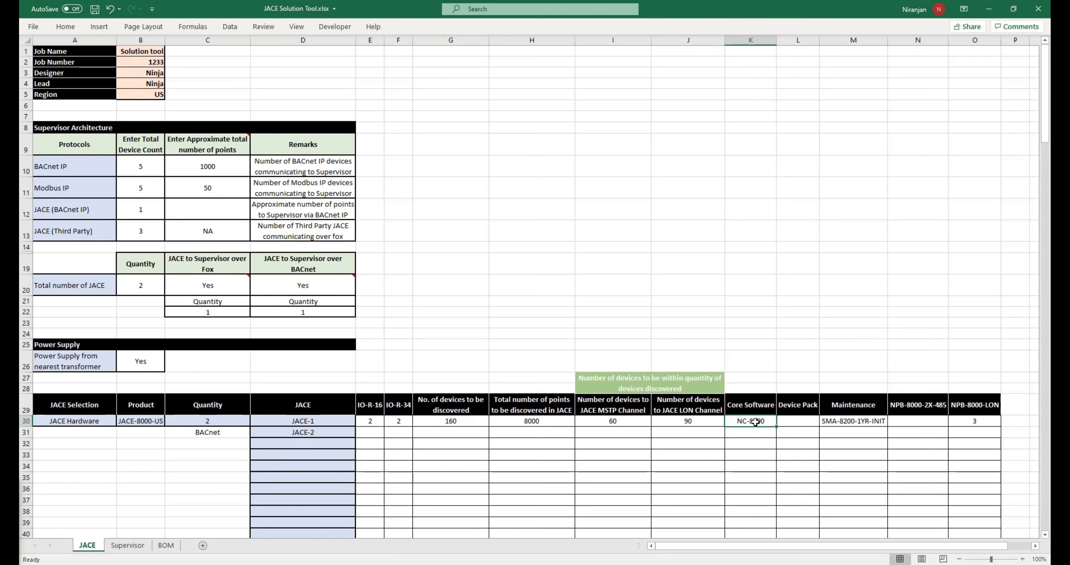
Set JACE-1's number of devices to be discovered to 180
{"action": "left_click", "coordinate": [461, 421]}
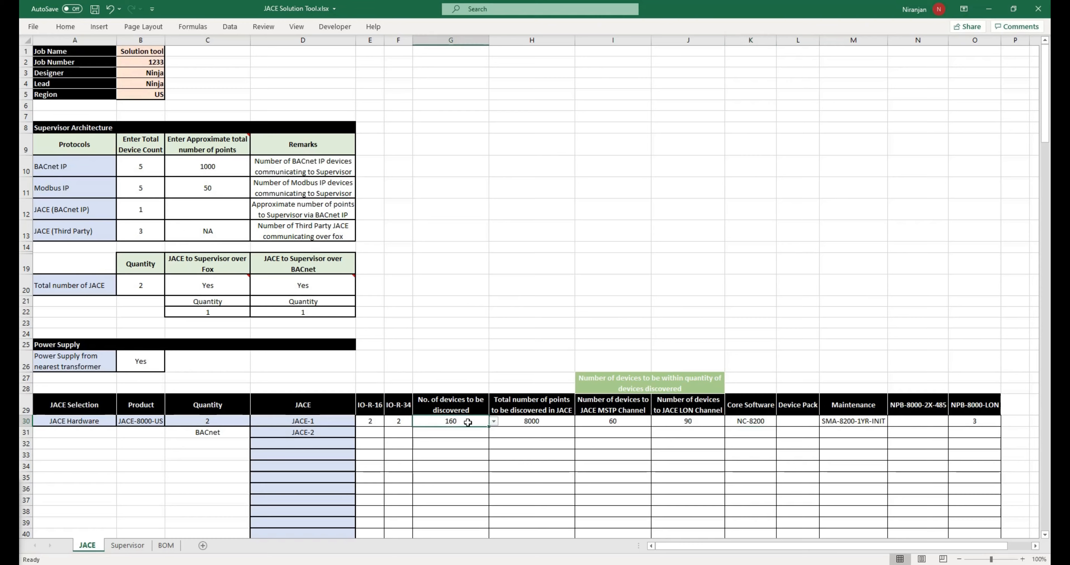
{"action": "left_click", "coordinate": [494, 422]}
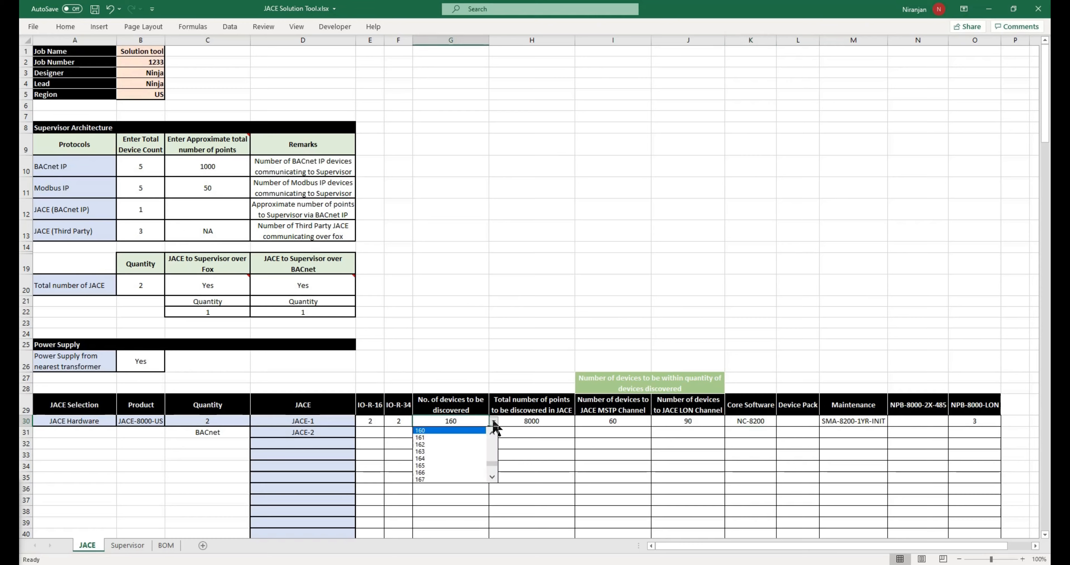
{"action": "left_click", "coordinate": [492, 476]}
{"action": "left_click", "coordinate": [494, 476]}
{"action": "left_click", "coordinate": [493, 476]}
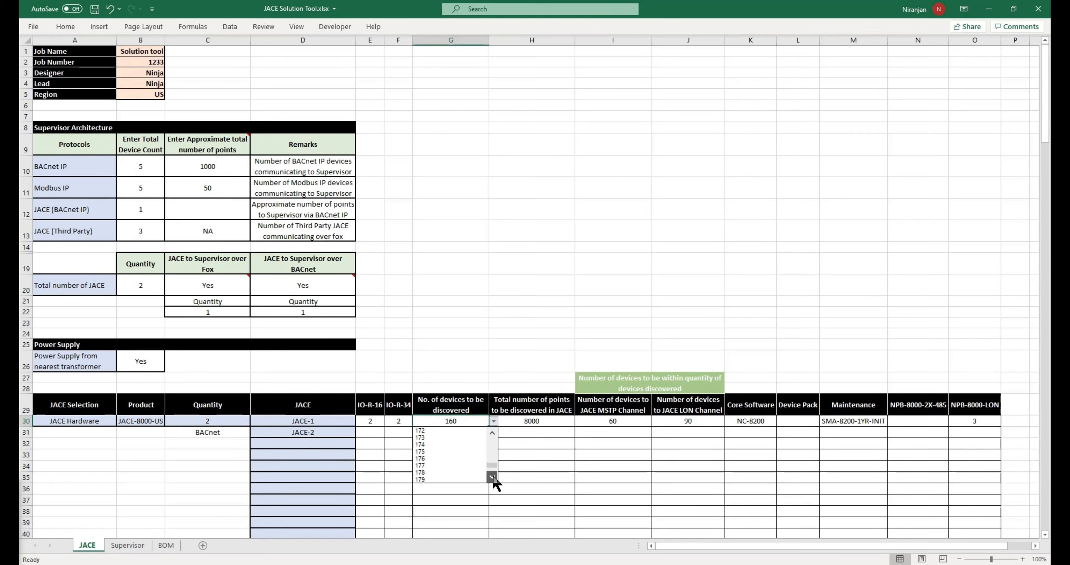
{"action": "left_click", "coordinate": [494, 476]}
{"action": "left_click", "coordinate": [494, 477]}
{"action": "left_click", "coordinate": [454, 473]}
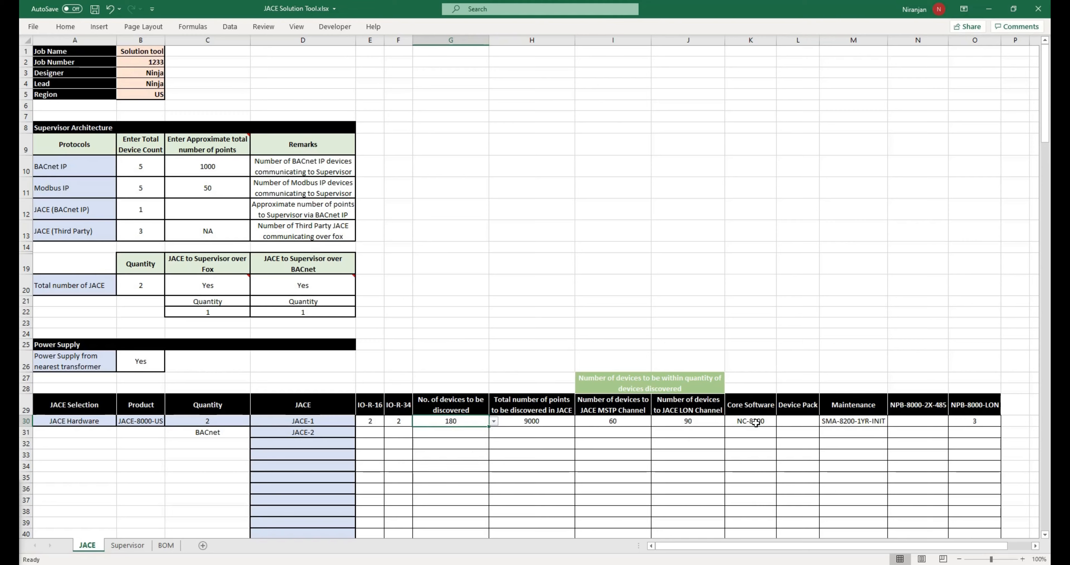
Raise JACE-1's number of devices to be discovered to 200
{"action": "left_click", "coordinate": [494, 420]}
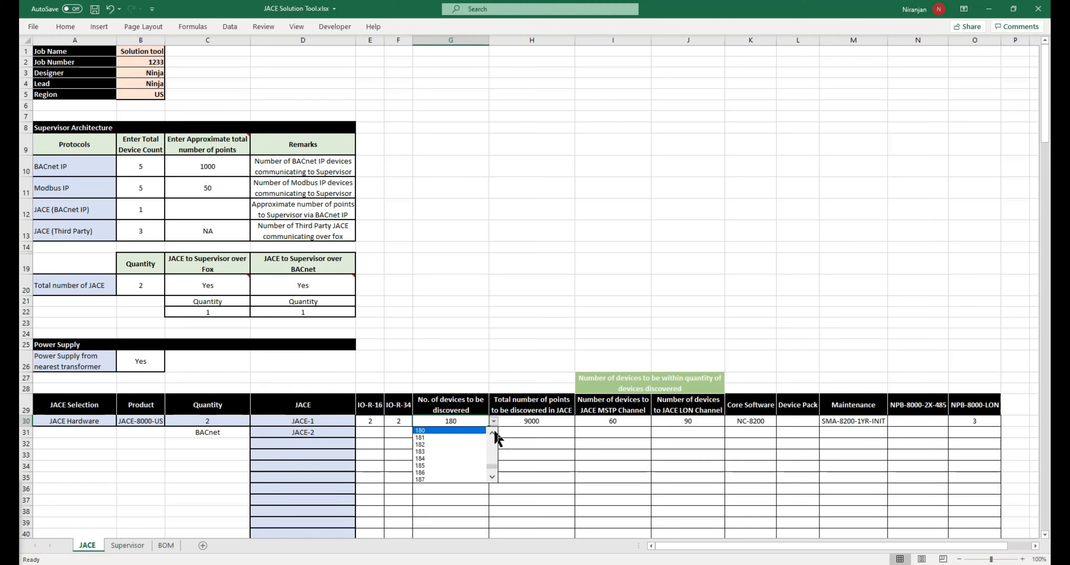
{"action": "left_click", "coordinate": [495, 476]}
{"action": "left_click", "coordinate": [440, 479]}
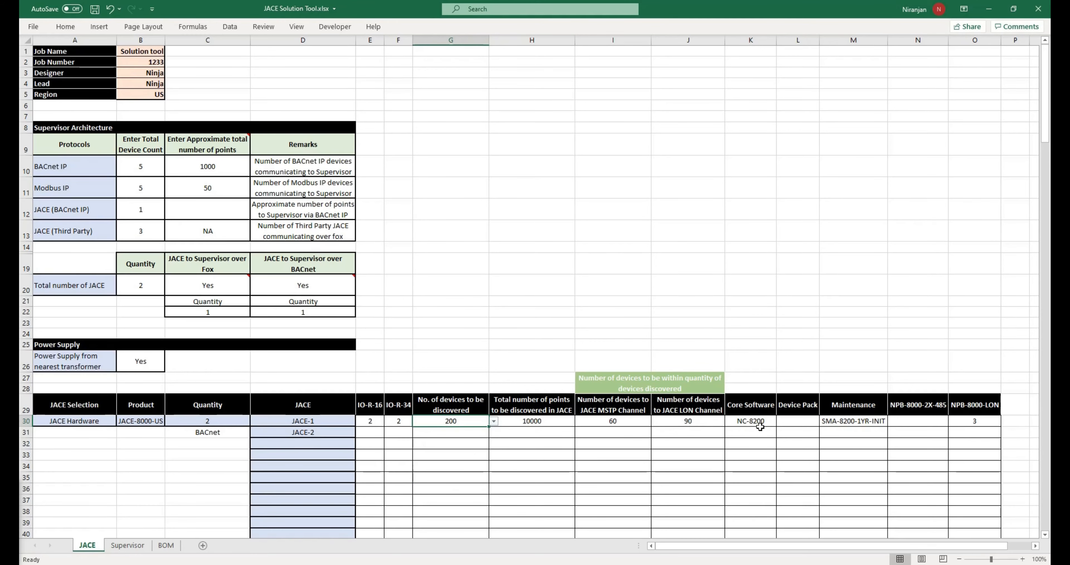
Return JACE-1's number of devices to be discovered to 160
{"action": "left_click", "coordinate": [494, 421]}
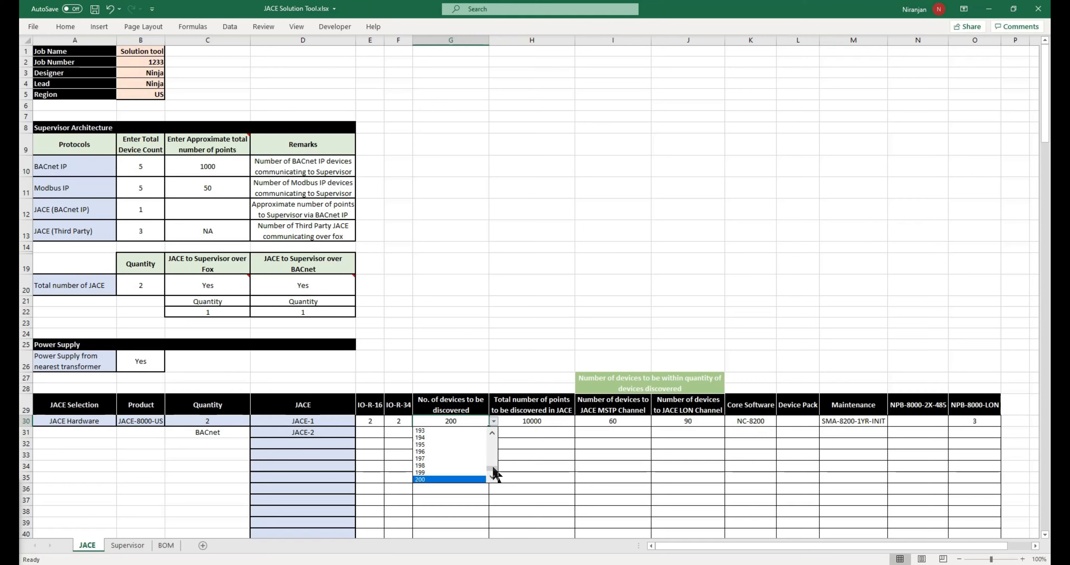
{"action": "left_click_drag", "start_coordinate": [493, 467], "coordinate": [491, 464]}
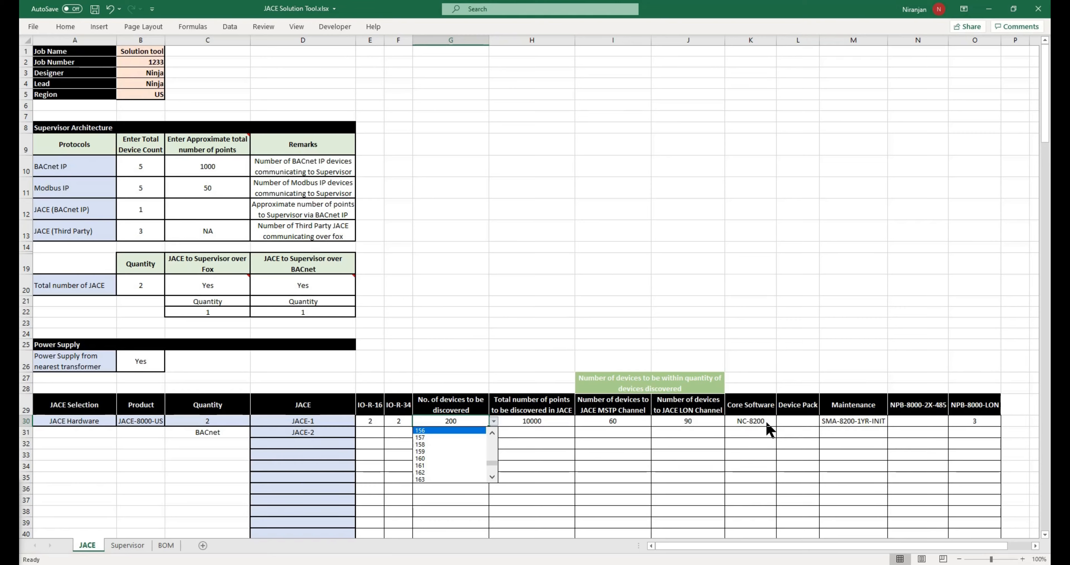
{"action": "left_click", "coordinate": [453, 457]}
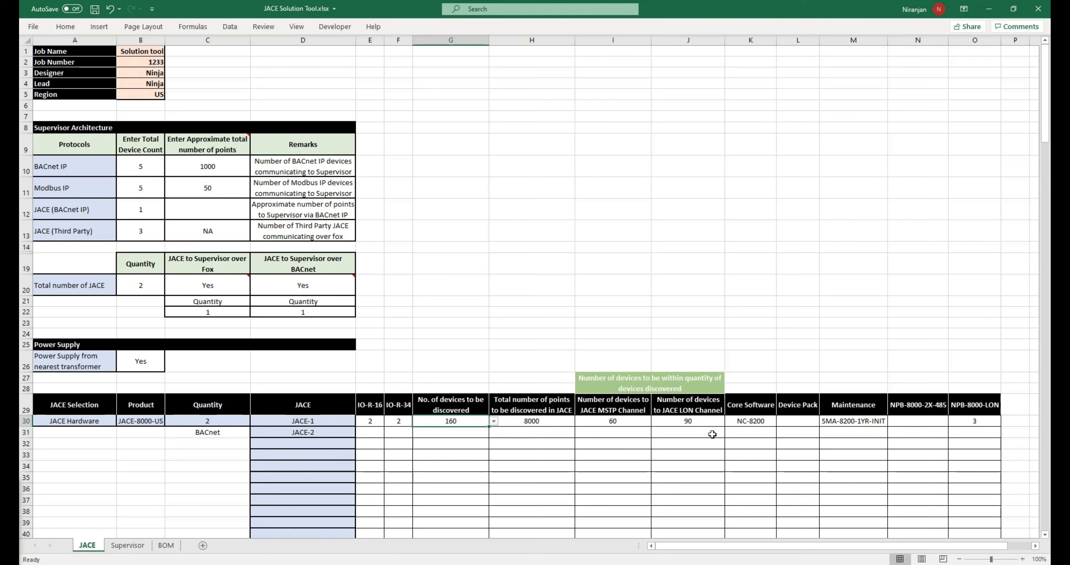
{"action": "left_click", "coordinate": [374, 432]}
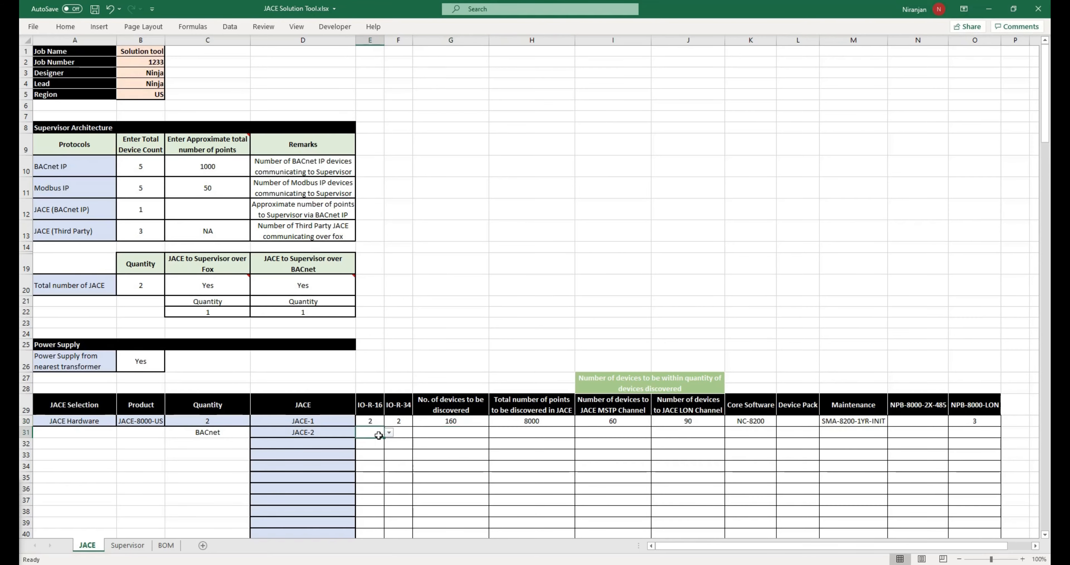
{"action": "left_click", "coordinate": [390, 433]}
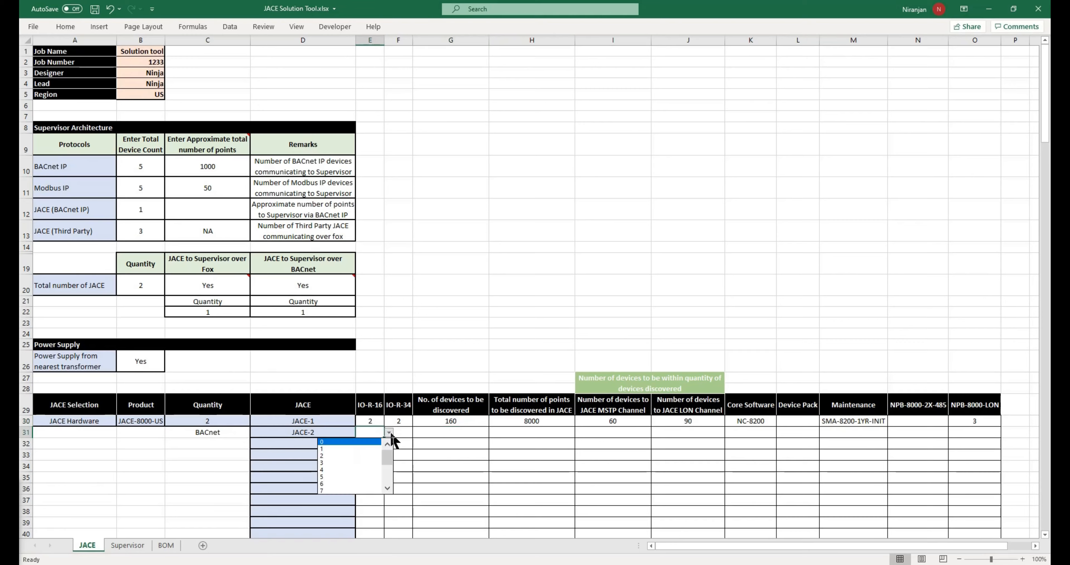
{"action": "left_click", "coordinate": [392, 434]}
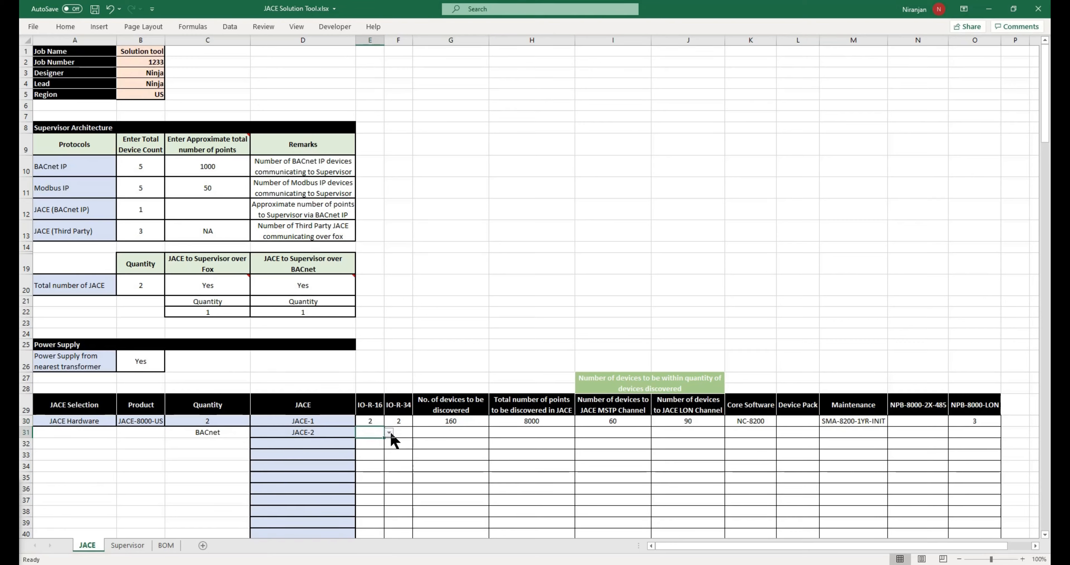
Set the number of devices on JACE-2's MSTP channel to 180
{"action": "left_click", "coordinate": [644, 432]}
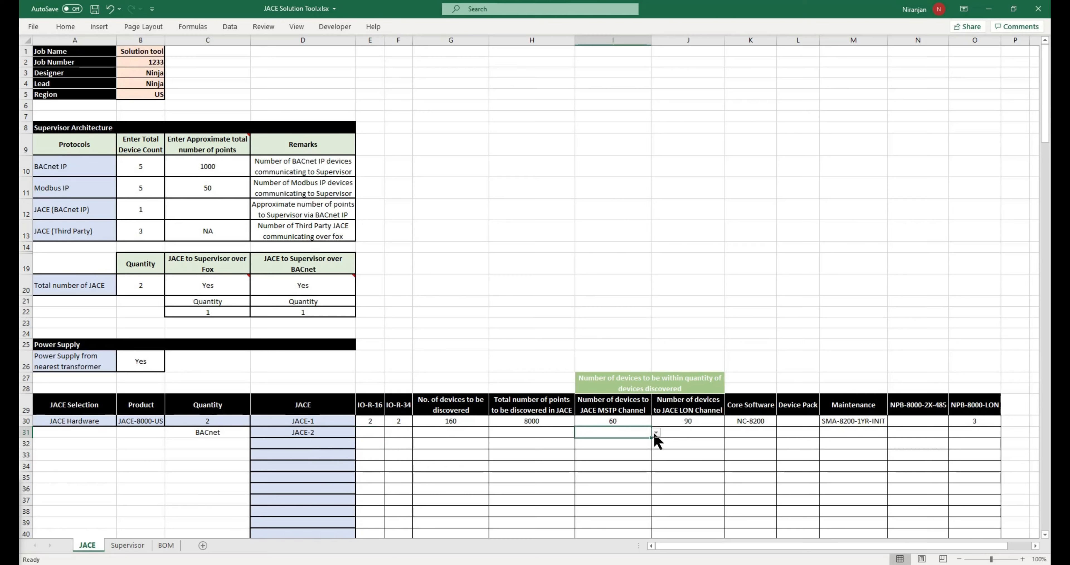
{"action": "left_click", "coordinate": [656, 432]}
{"action": "scroll", "coordinate": [655, 465], "scroll_direction": "down", "scroll_amount": 2}
{"action": "left_click_drag", "start_coordinate": [655, 477], "coordinate": [654, 494]}
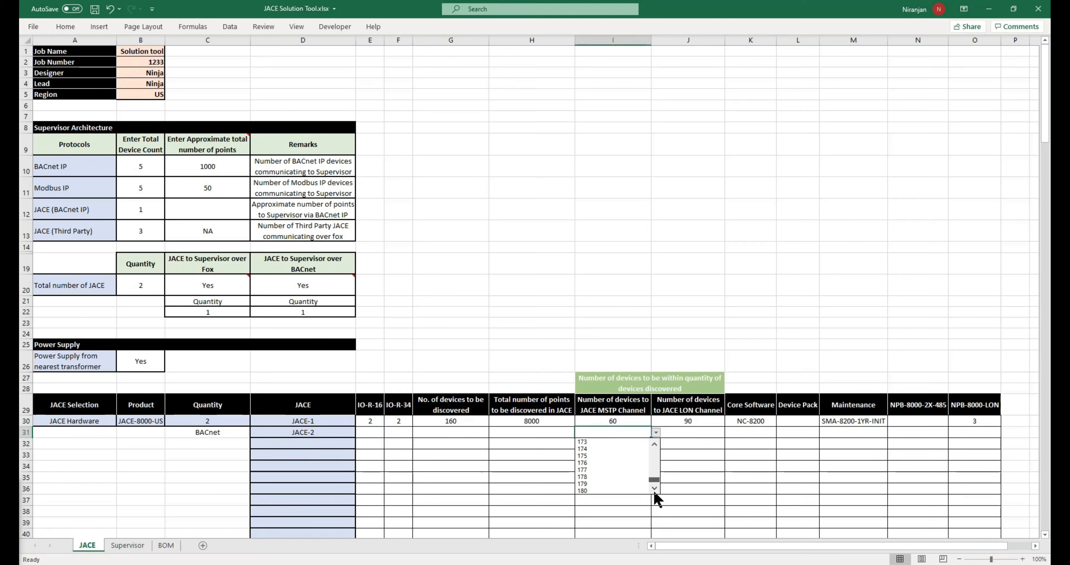
{"action": "left_click", "coordinate": [614, 491]}
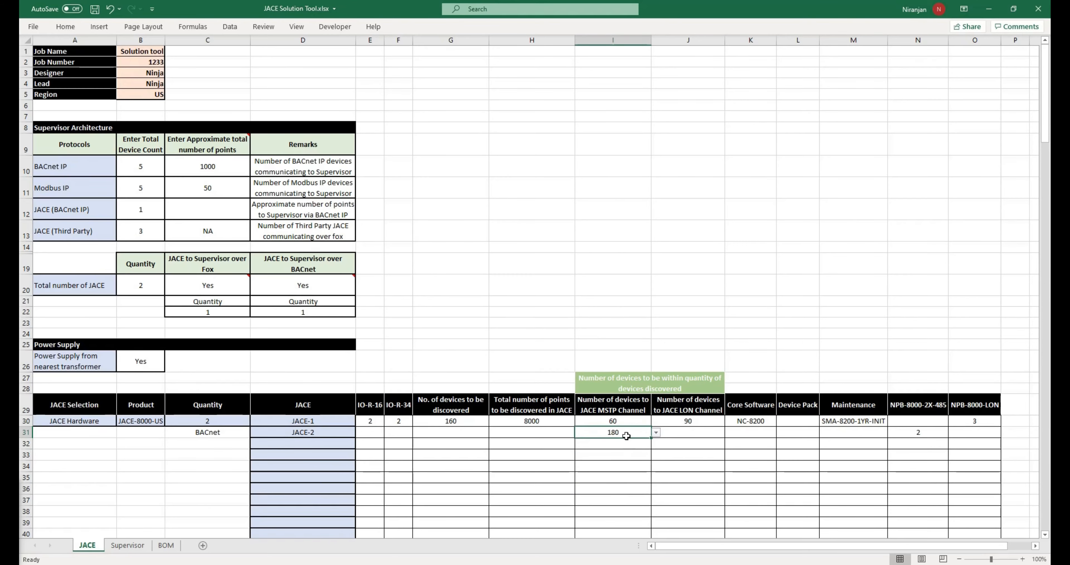
Set the number of devices on JACE-2's LON channel to 30
{"action": "left_click", "coordinate": [701, 432]}
{"action": "left_click", "coordinate": [730, 433]}
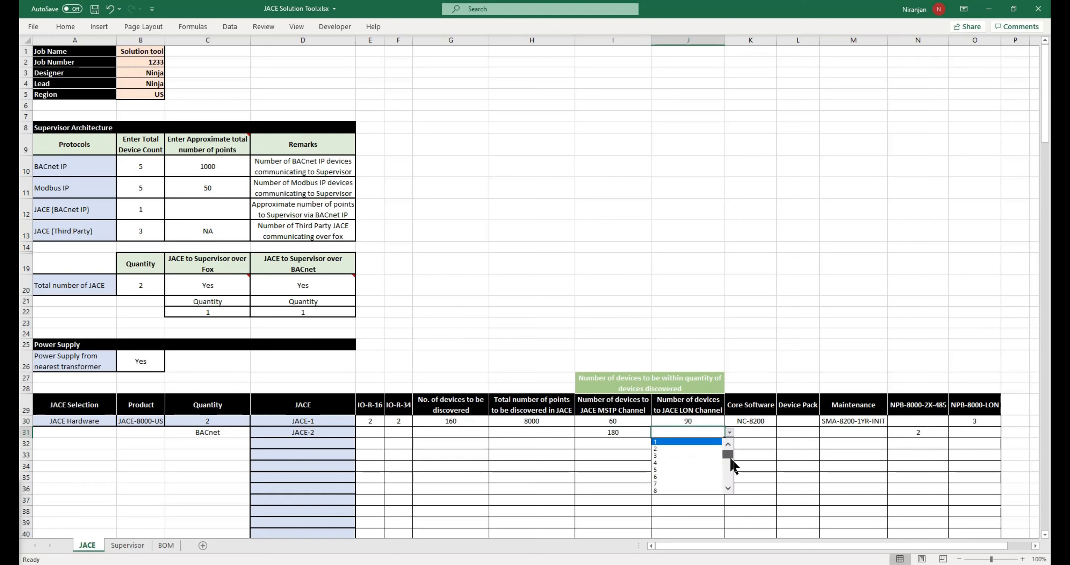
{"action": "left_click_drag", "start_coordinate": [732, 464], "coordinate": [731, 490]}
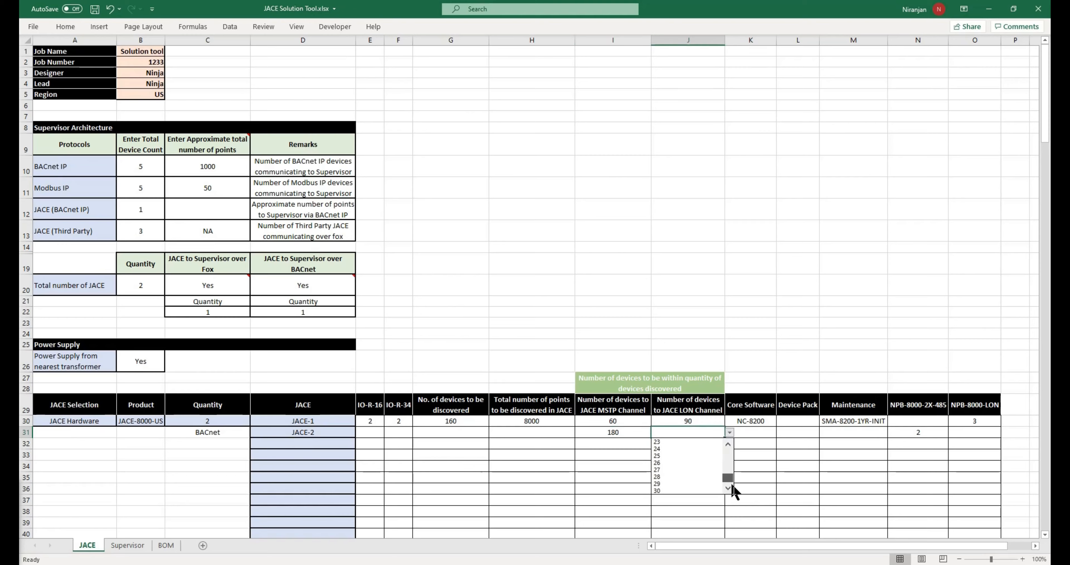
{"action": "left_click", "coordinate": [698, 491]}
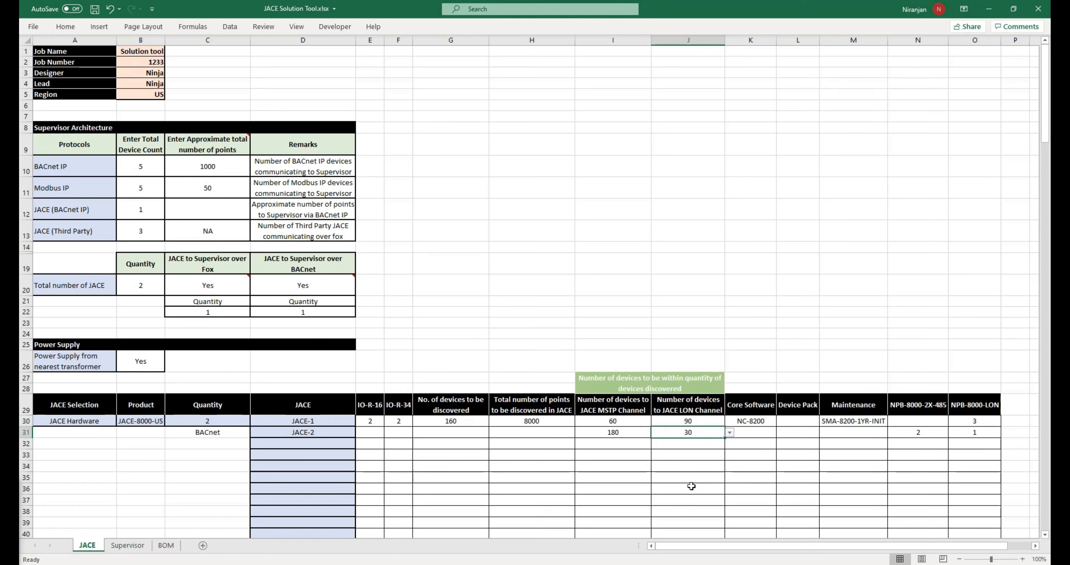
Try clearing JACE-2's NPB-8000-2X-485 and NPB-8000-LON module quantities and undo the deletions
{"action": "left_click", "coordinate": [919, 433]}
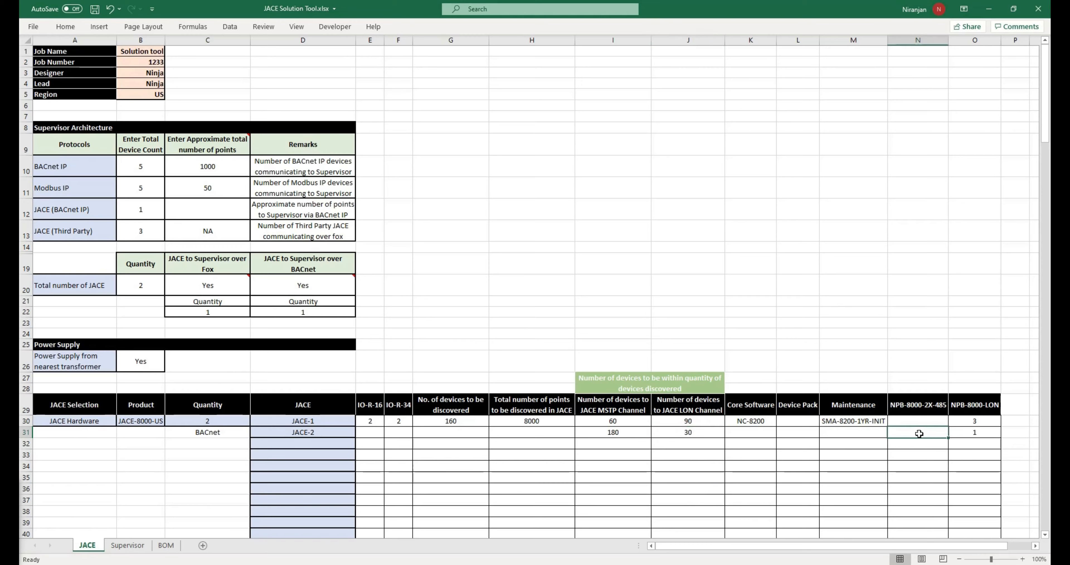
{"action": "left_click", "coordinate": [976, 432]}
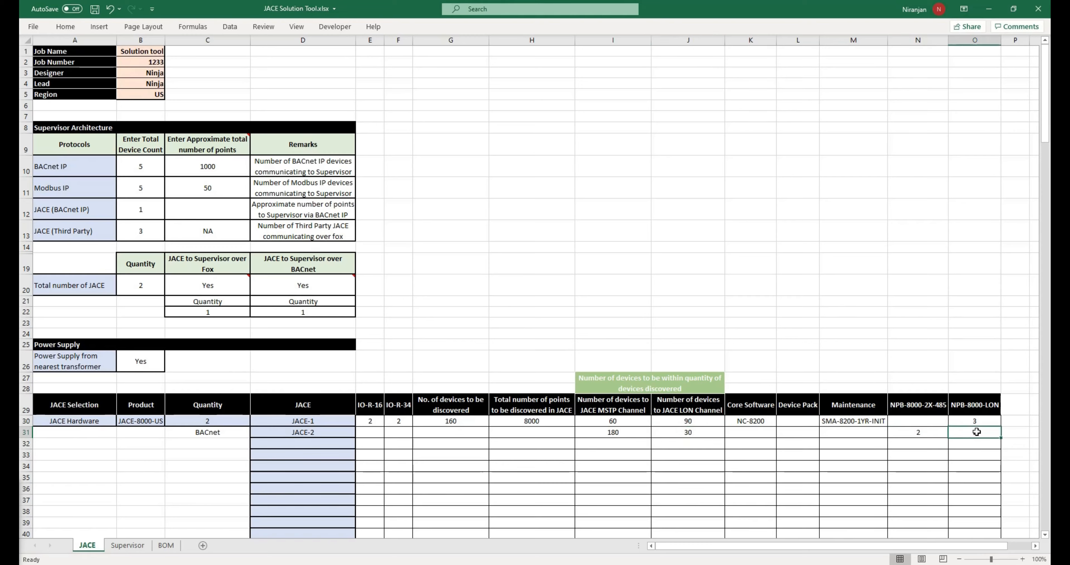
{"action": "left_click", "coordinate": [922, 432]}
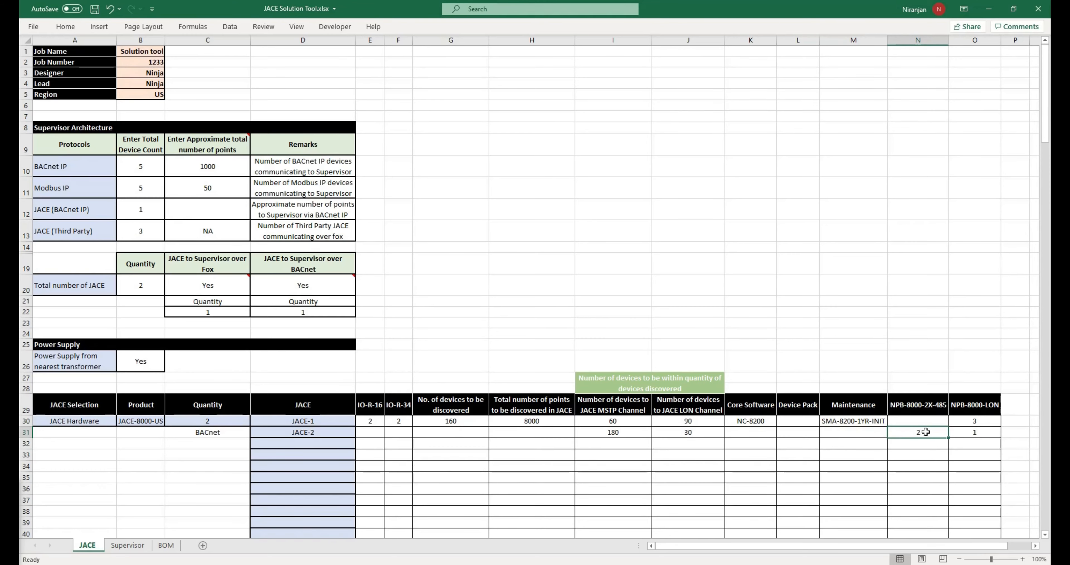
{"action": "key", "text": "Delete"}
{"action": "key", "text": "ctrl+z"}
Check the sum of JACE-2's MSTP and LON device counts and set its number of devices to be discovered to 200
{"action": "left_click_drag", "start_coordinate": [621, 433], "coordinate": [689, 432]}
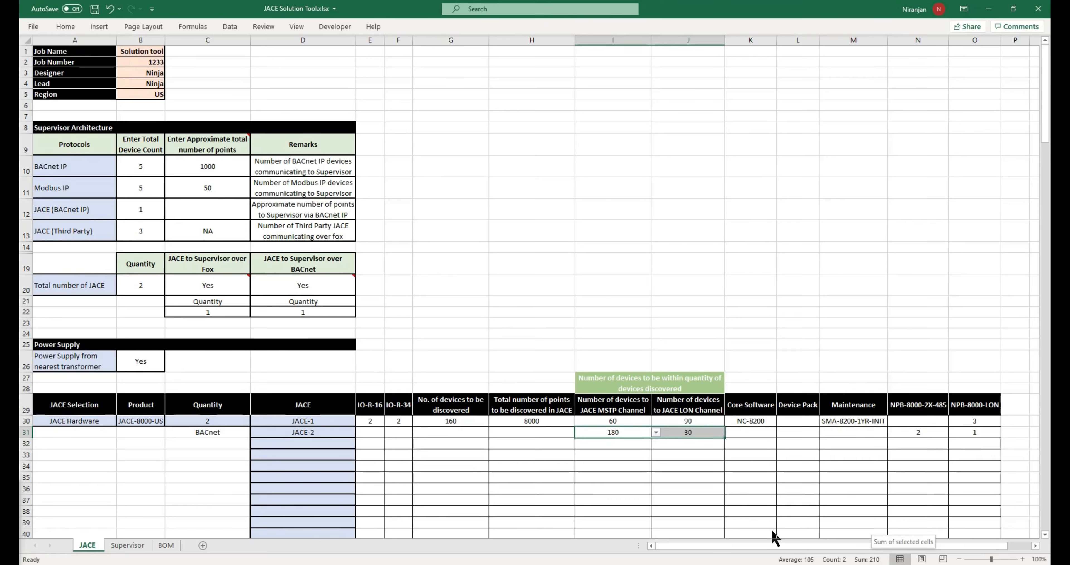
{"action": "left_click", "coordinate": [477, 434]}
{"action": "left_click", "coordinate": [493, 432]}
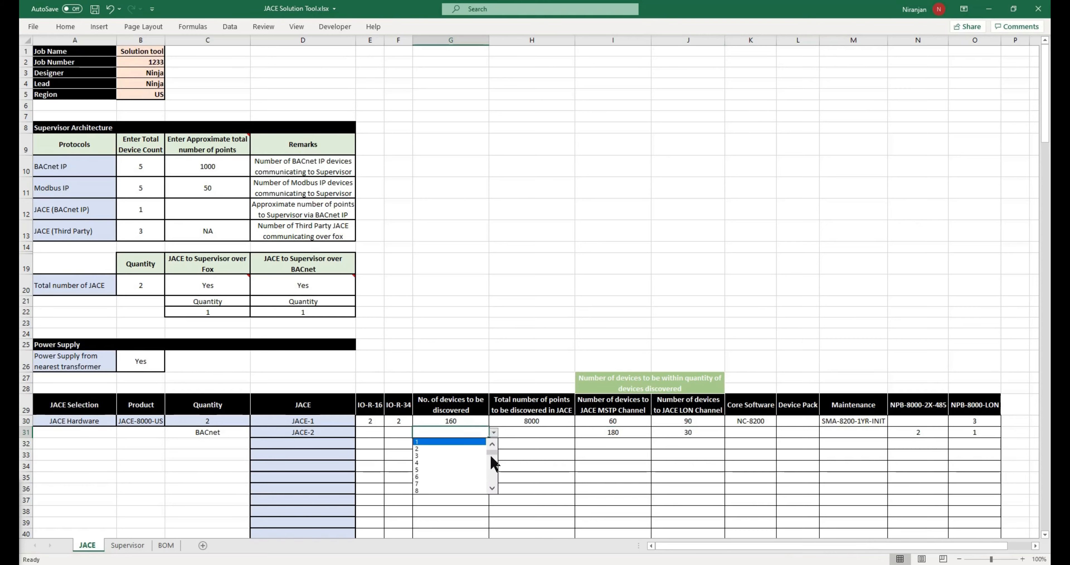
{"action": "left_click_drag", "start_coordinate": [490, 449], "coordinate": [495, 499]}
{"action": "left_click", "coordinate": [446, 488]}
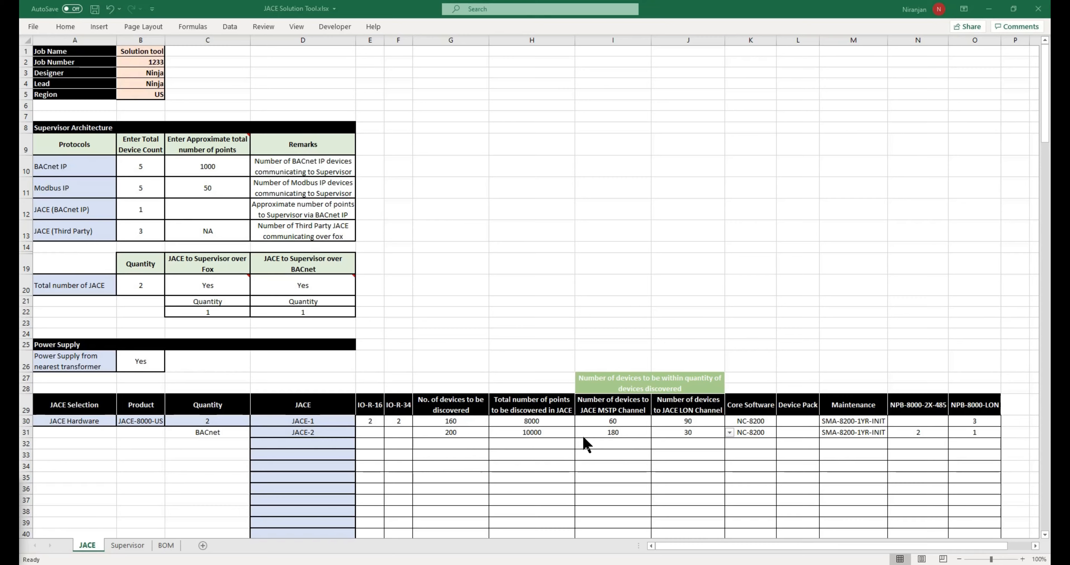
Clear the number of devices on JACE-2's LON channel
{"action": "left_click", "coordinate": [614, 433]}
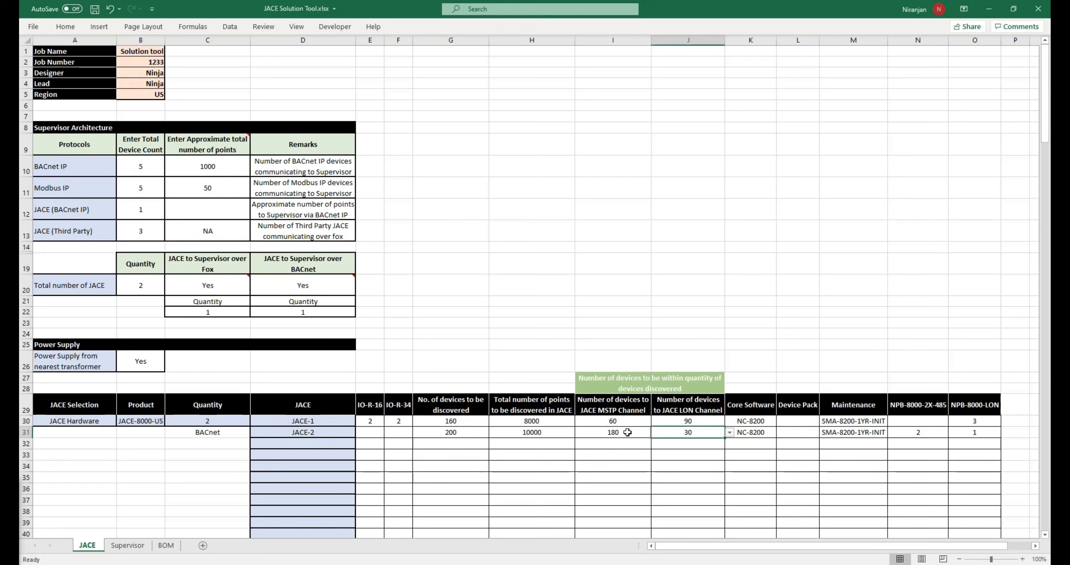
{"action": "left_click", "coordinate": [627, 432]}
{"action": "left_click", "coordinate": [687, 433]}
{"action": "key", "text": "Delete"}
Review JACE-2's MSTP devices, devices to be discovered, total points and core software cells, and open the Supervisor sheet
{"action": "left_click", "coordinate": [623, 431]}
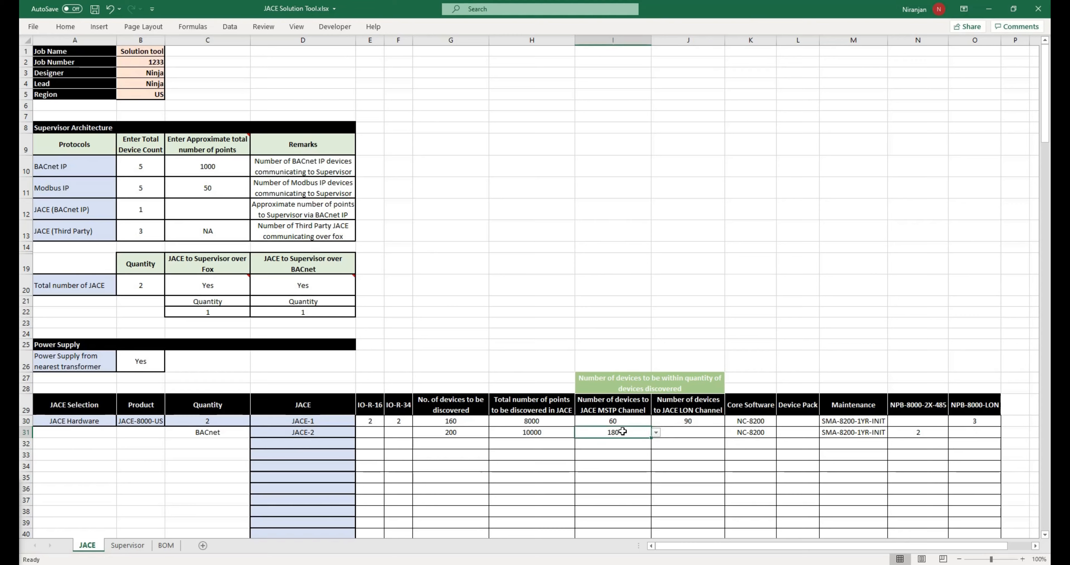
{"action": "left_click", "coordinate": [458, 433]}
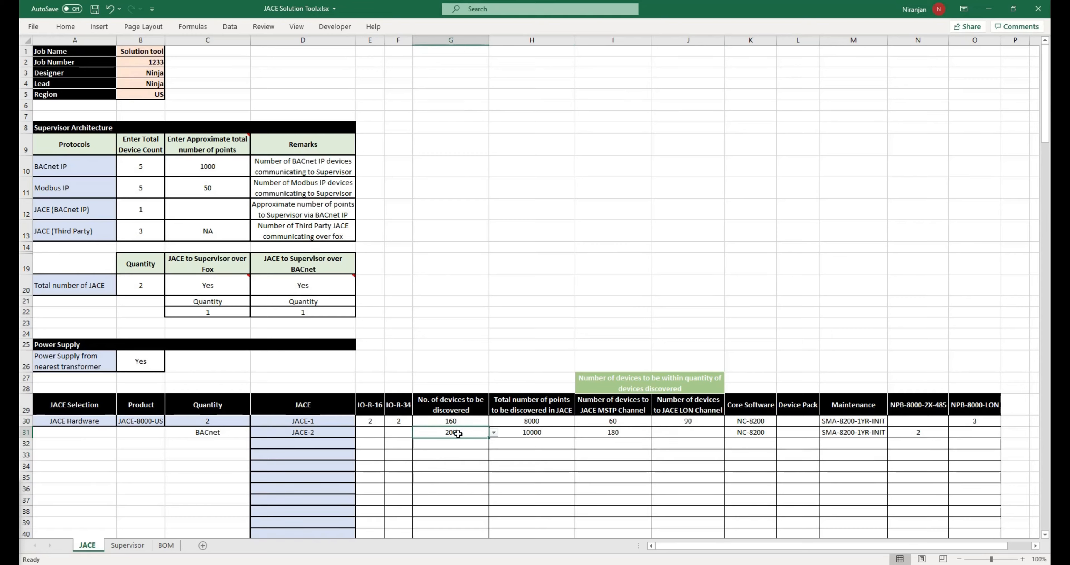
{"action": "left_click", "coordinate": [540, 432]}
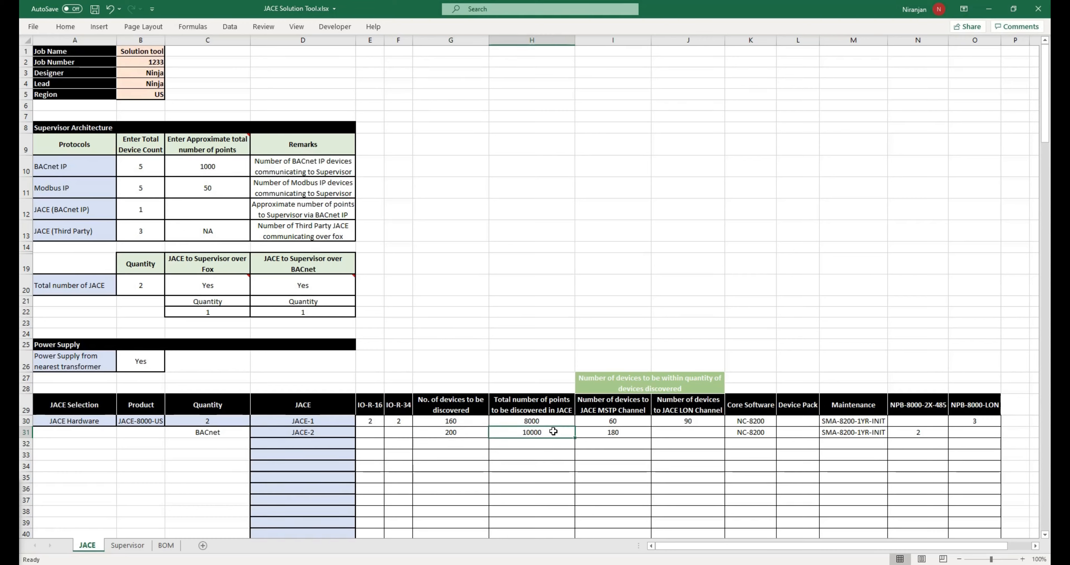
{"action": "left_click", "coordinate": [769, 433]}
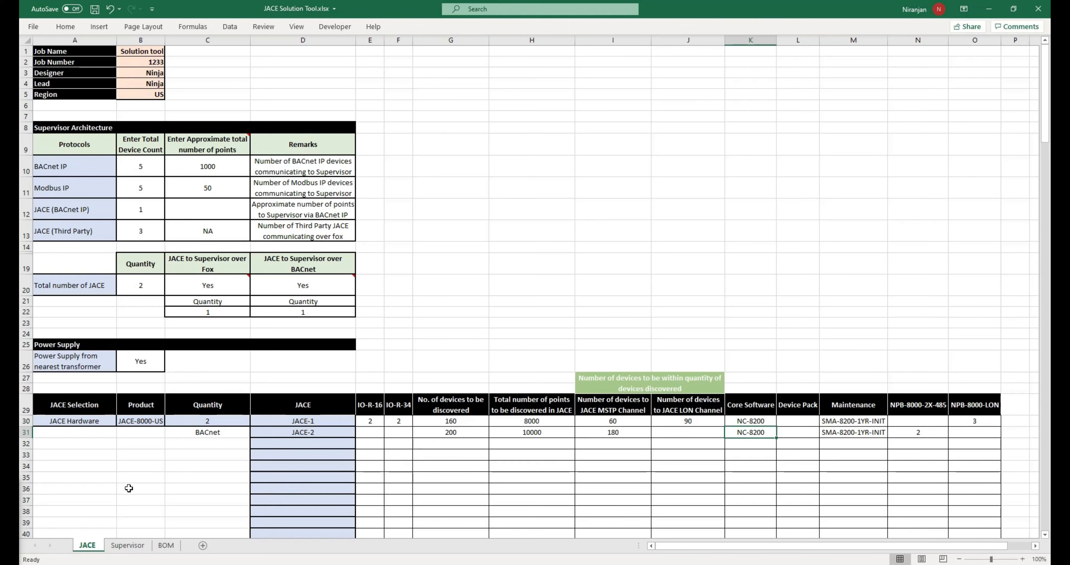
{"action": "left_click", "coordinate": [132, 548]}
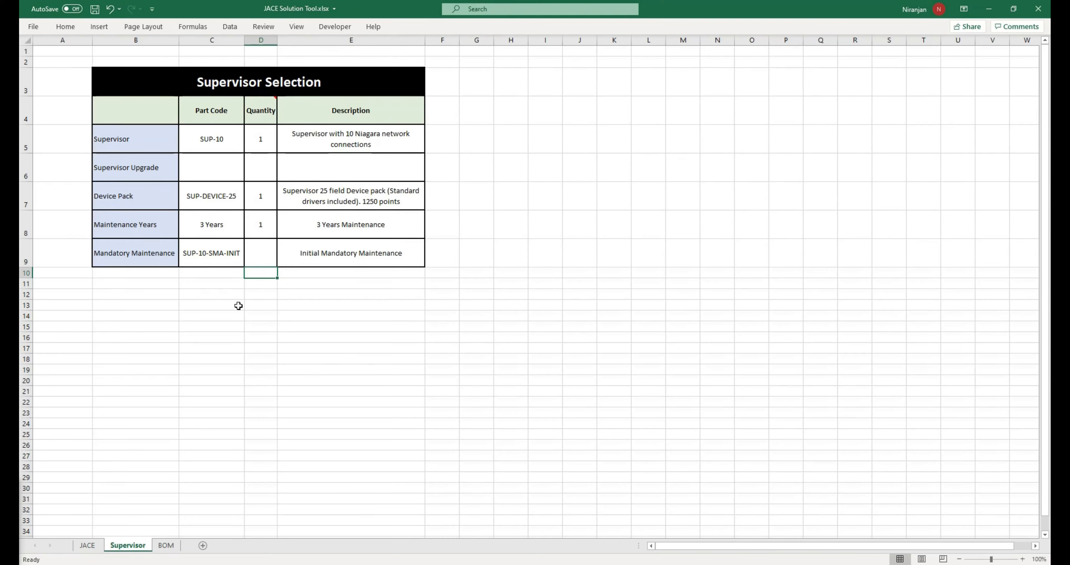
Examine the SUP-10 selection against the third-party JACE count and JACE hardware quantity, and review its row in the Supervisor Bill Of Material
{"action": "left_click", "coordinate": [220, 140]}
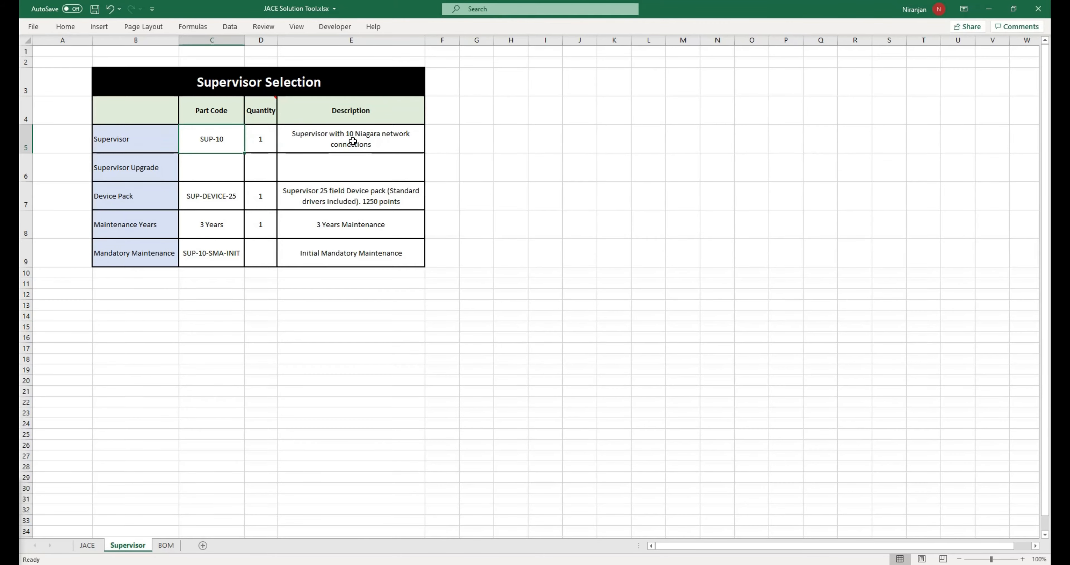
{"action": "left_click", "coordinate": [93, 546]}
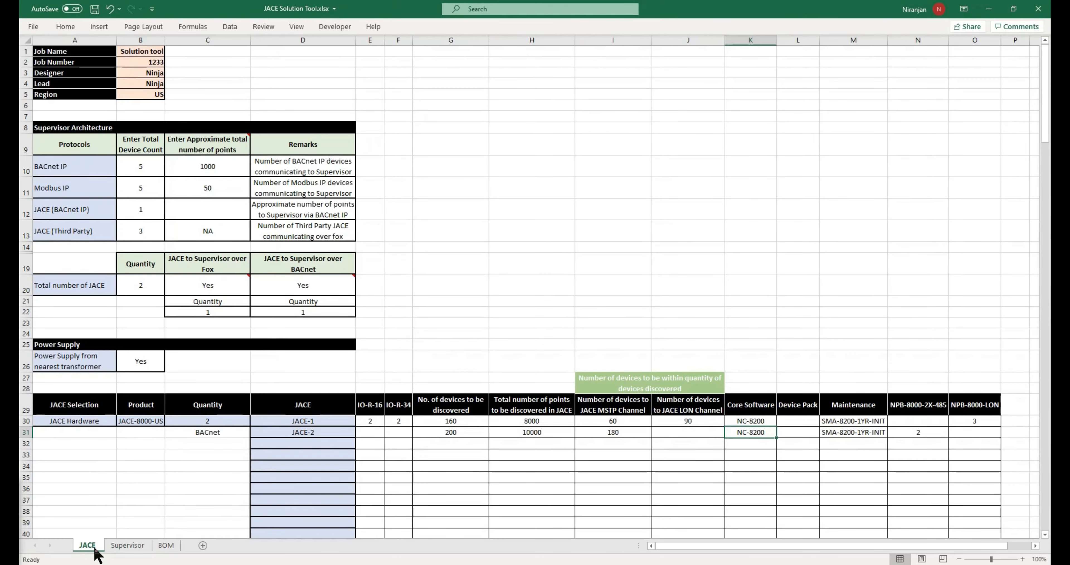
{"action": "left_click", "coordinate": [150, 232]}
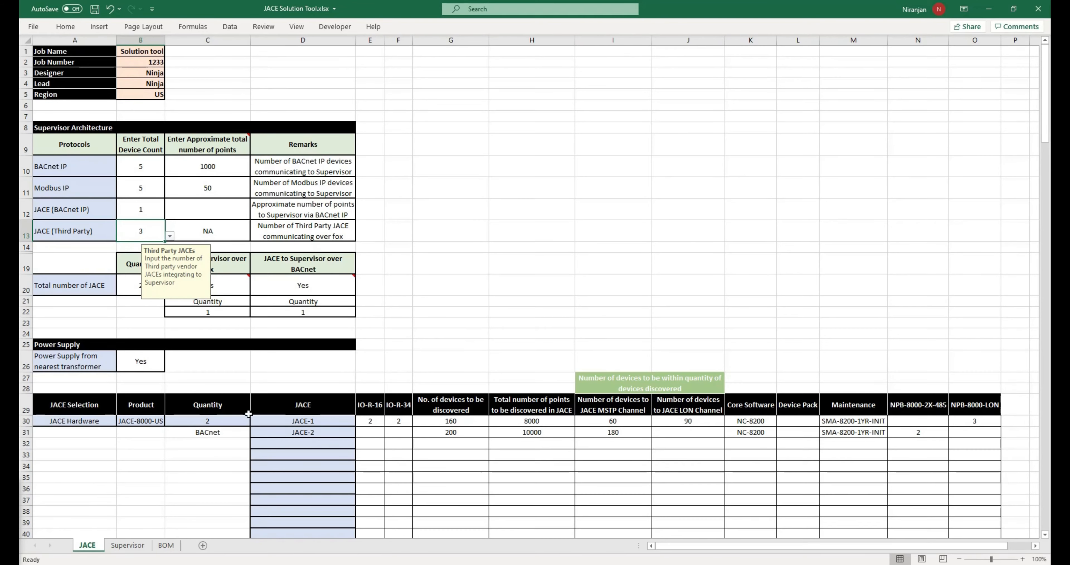
{"action": "left_click", "coordinate": [213, 422]}
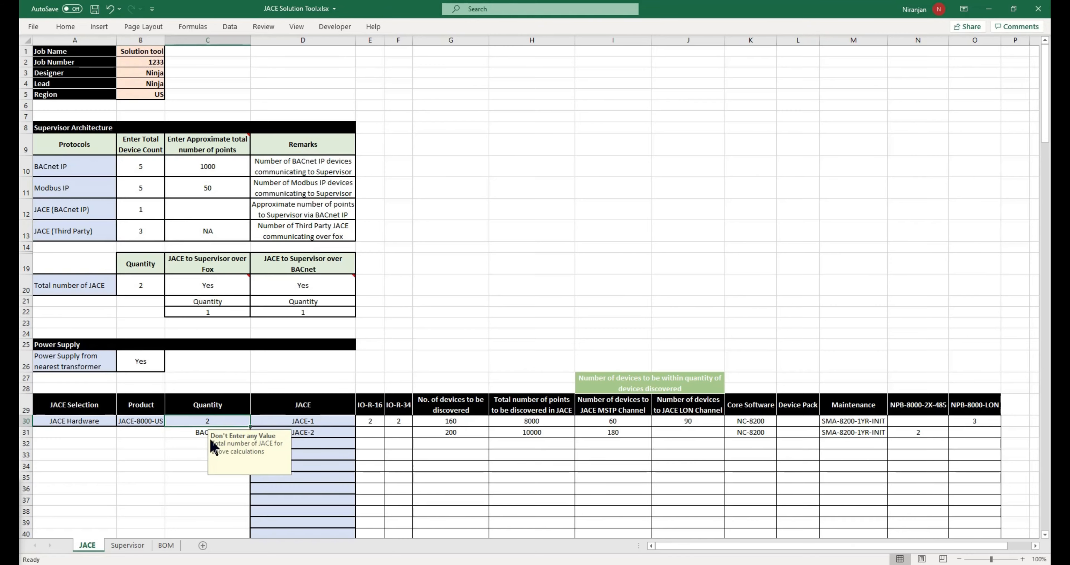
{"action": "left_click", "coordinate": [128, 545]}
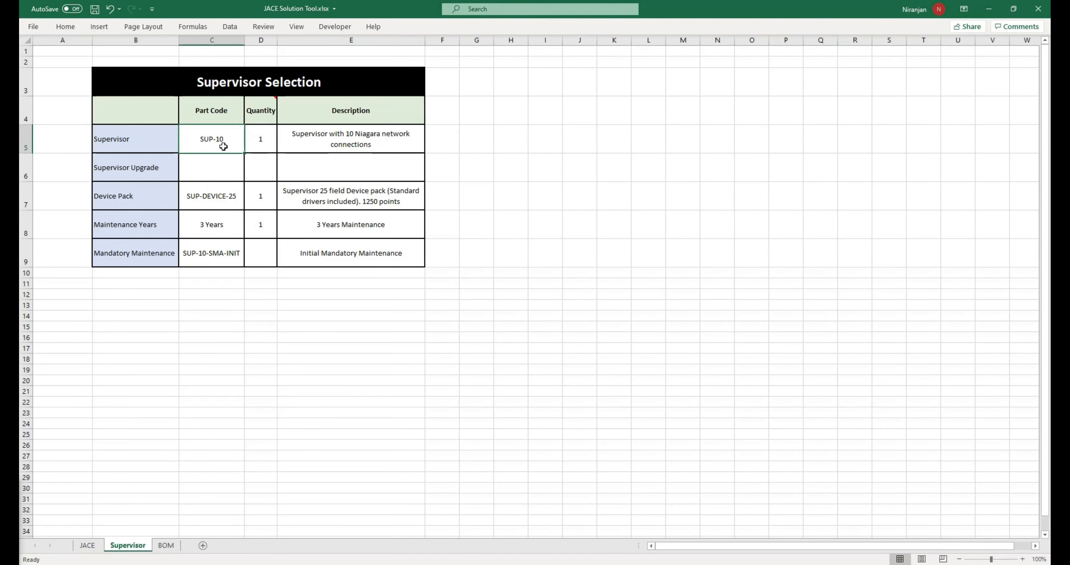
{"action": "left_click", "coordinate": [168, 547]}
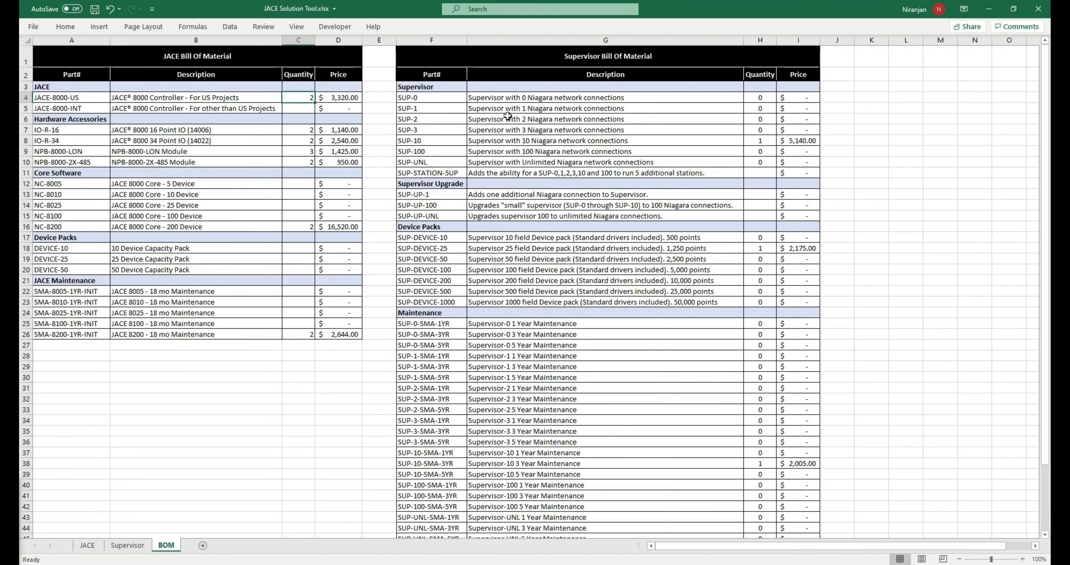
{"action": "left_click", "coordinate": [430, 130]}
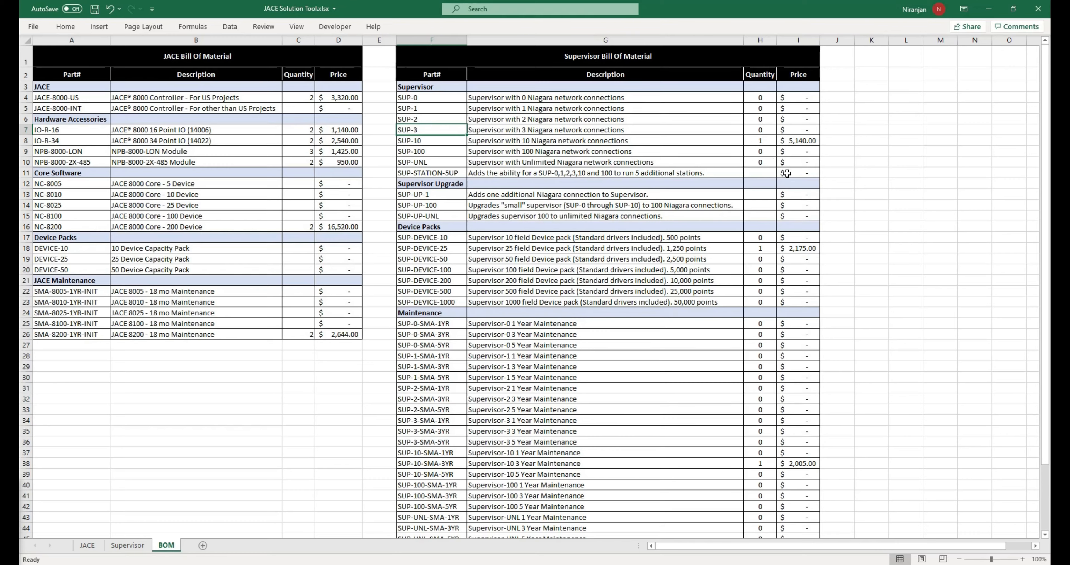
{"action": "left_click_drag", "start_coordinate": [799, 141], "coordinate": [431, 140]}
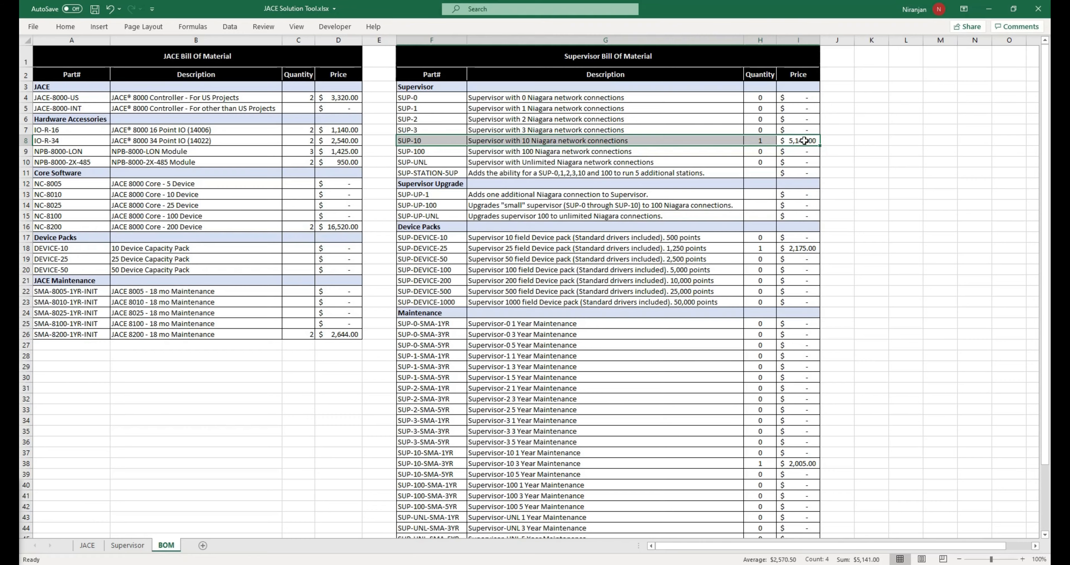
Review the supervisor device pack and JACE-2's BACnet row, and set the approximate total number of points for JACE (BACnet IP) to 10000
{"action": "left_click", "coordinate": [144, 545]}
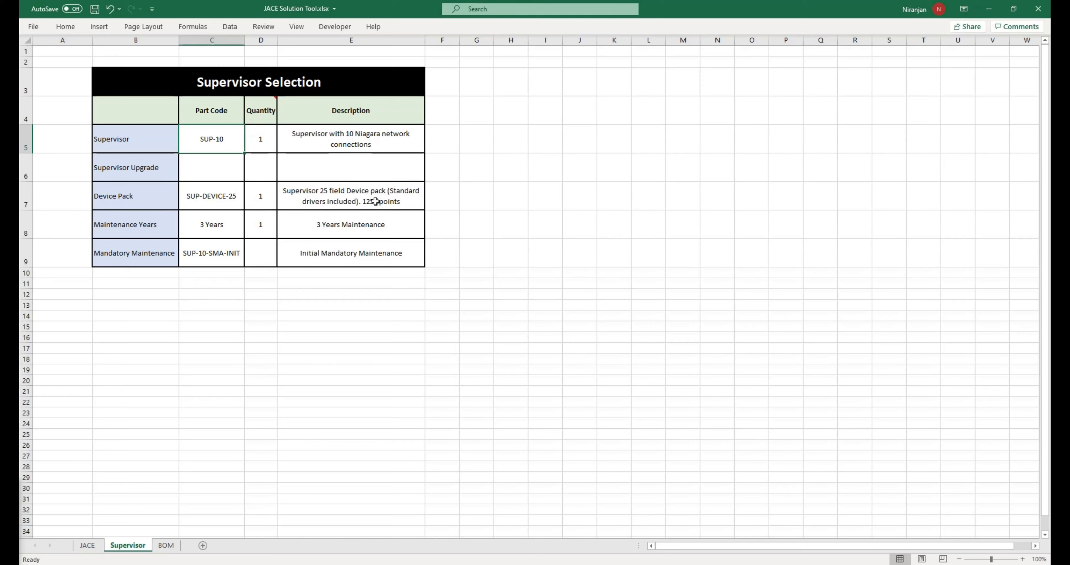
{"action": "left_click", "coordinate": [88, 544]}
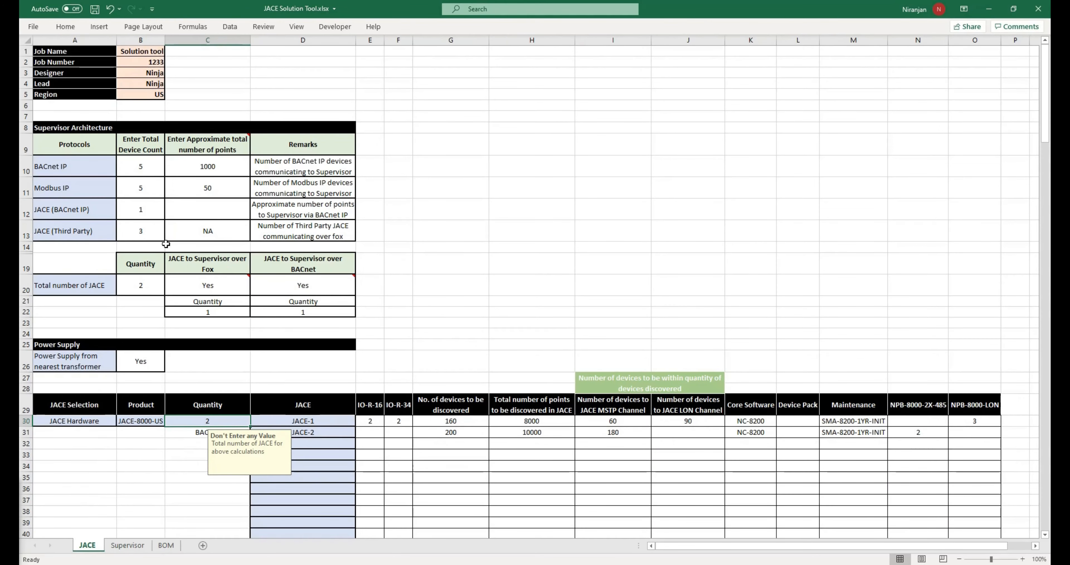
{"action": "left_click", "coordinate": [214, 214]}
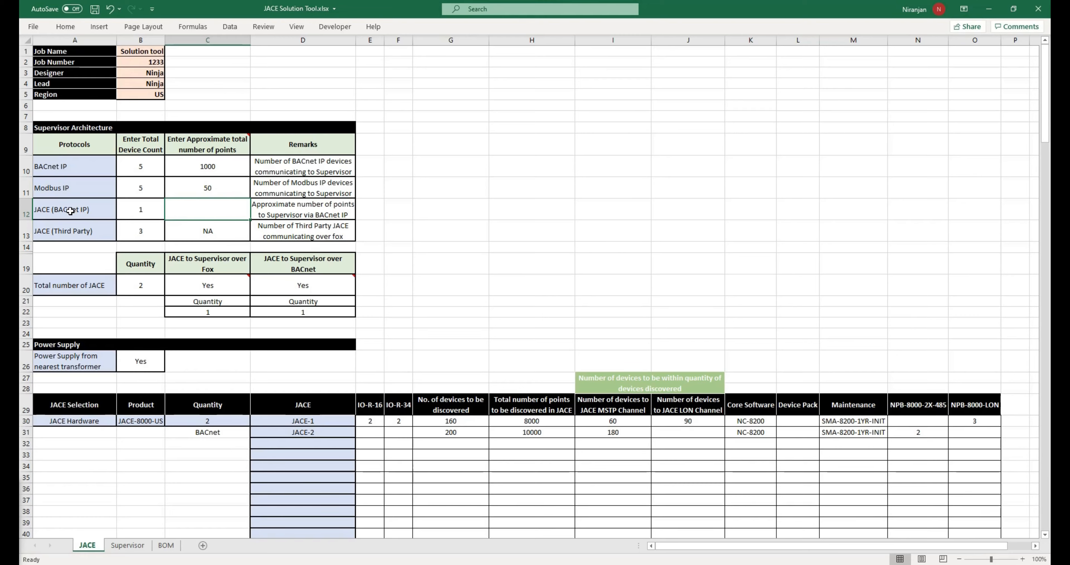
{"action": "left_click_drag", "start_coordinate": [244, 432], "coordinate": [552, 435]}
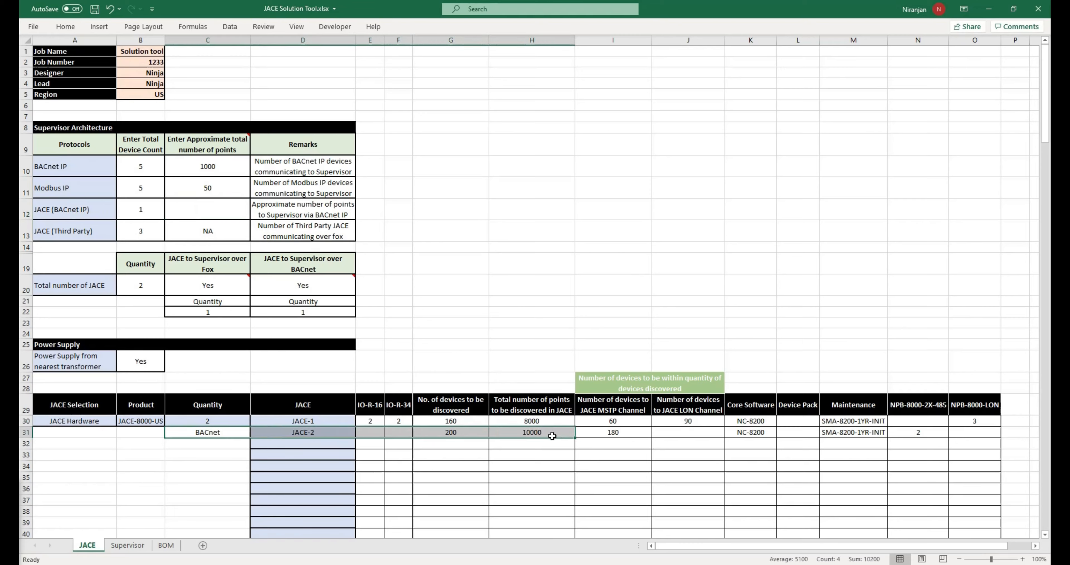
{"action": "left_click", "coordinate": [202, 207]}
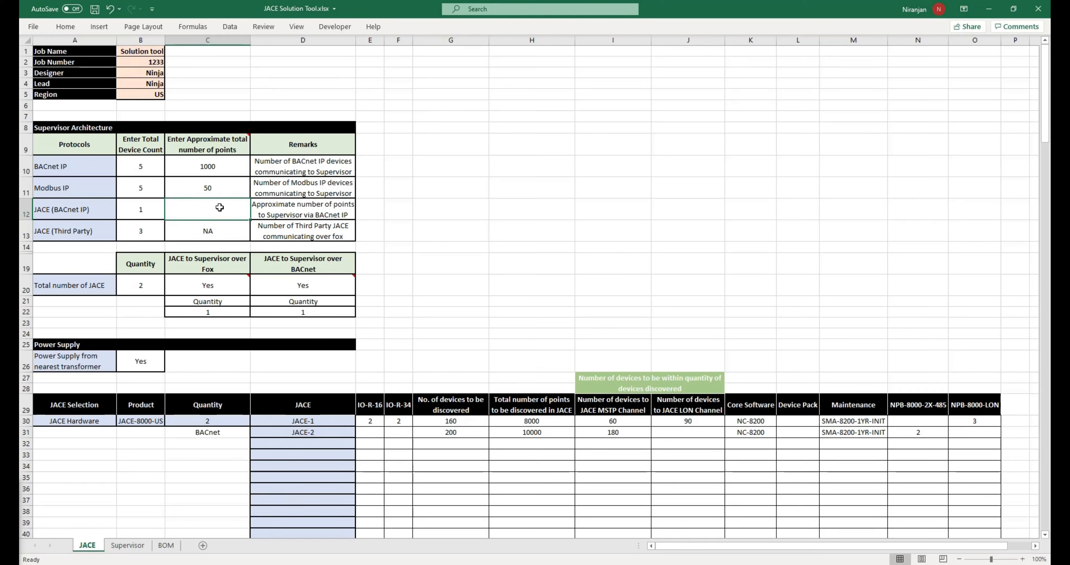
{"action": "type", "text": "10000"}
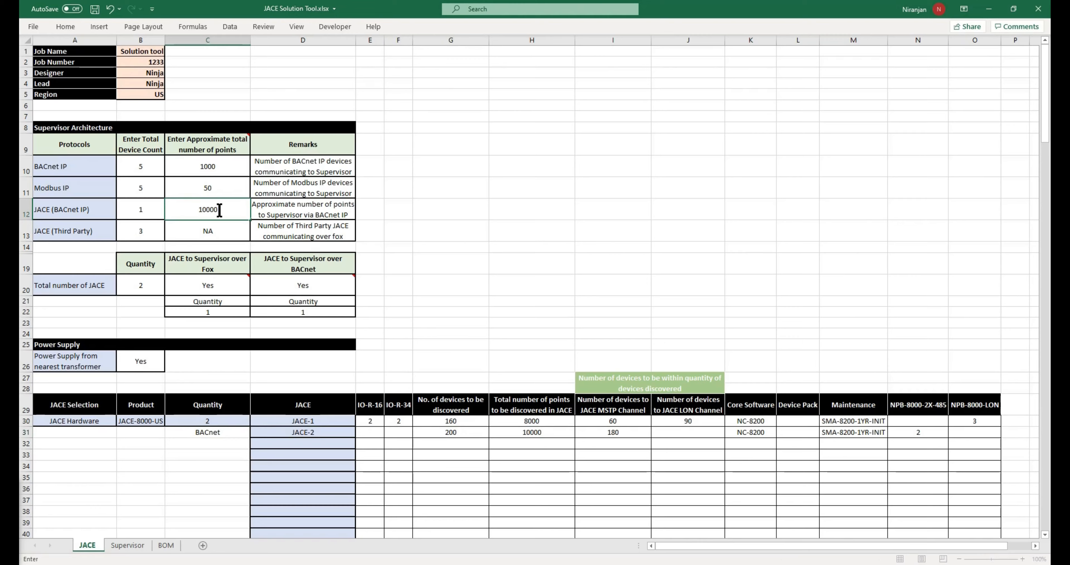
{"action": "key", "text": "Return"}
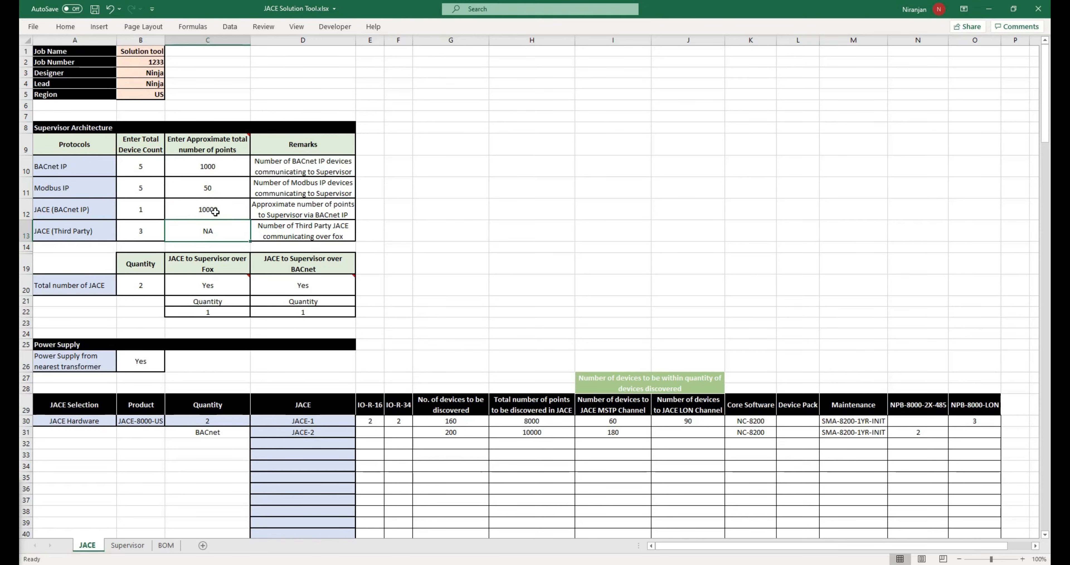
Check the sum of the BACnet IP, Modbus IP and JACE (BACnet IP) points against the device pack on the Supervisor sheet
{"action": "left_click_drag", "start_coordinate": [220, 166], "coordinate": [220, 189]}
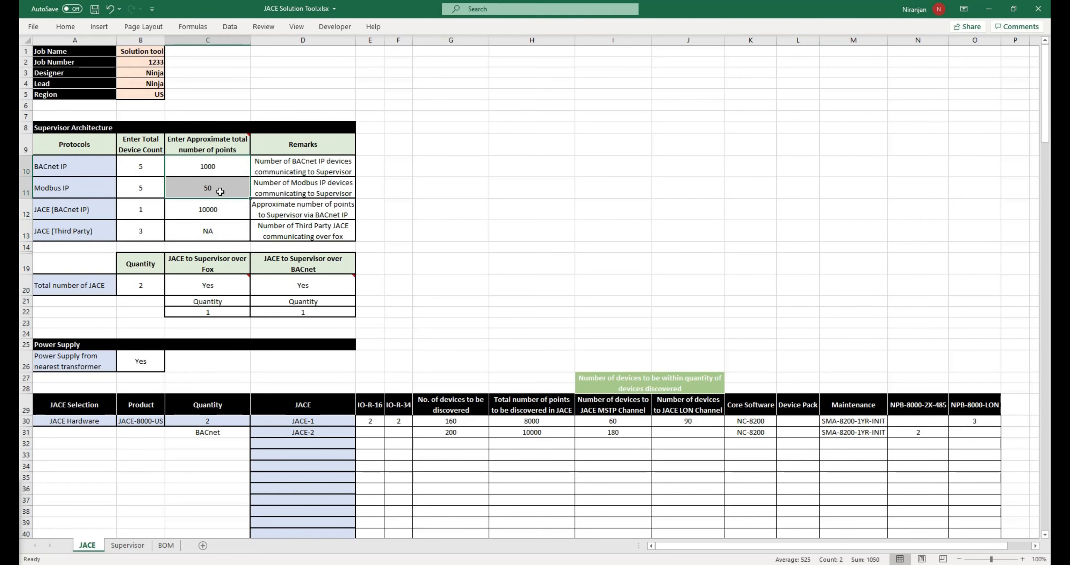
{"action": "left_click", "coordinate": [136, 545]}
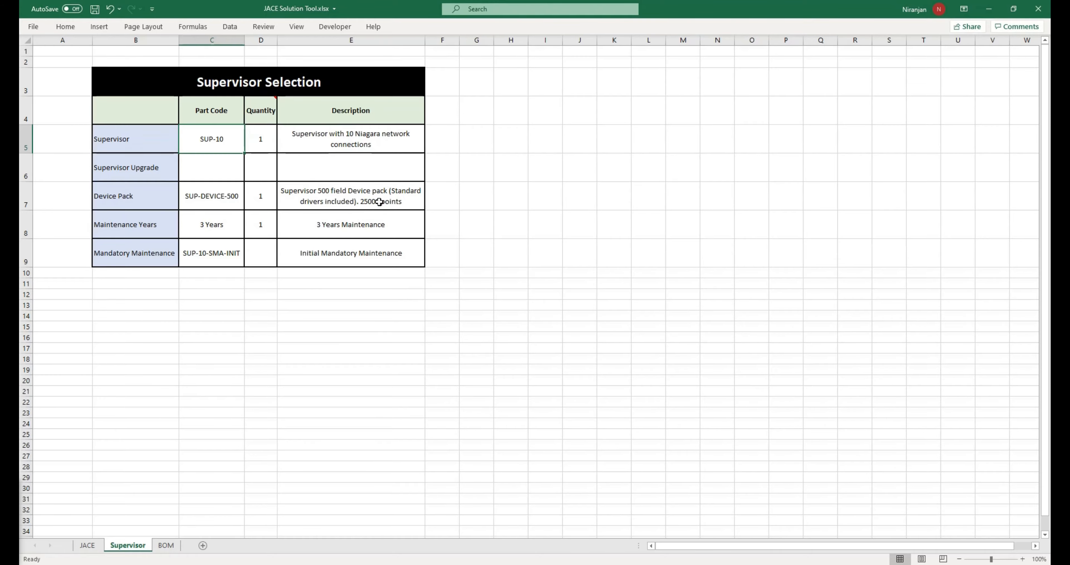
{"action": "left_click", "coordinate": [94, 546]}
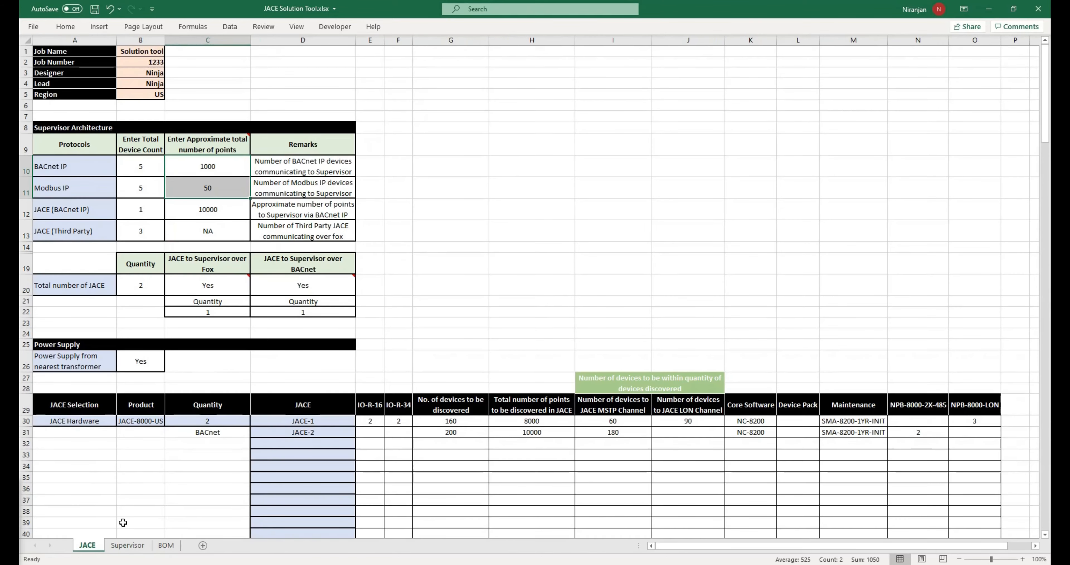
{"action": "left_click_drag", "start_coordinate": [221, 169], "coordinate": [224, 209]}
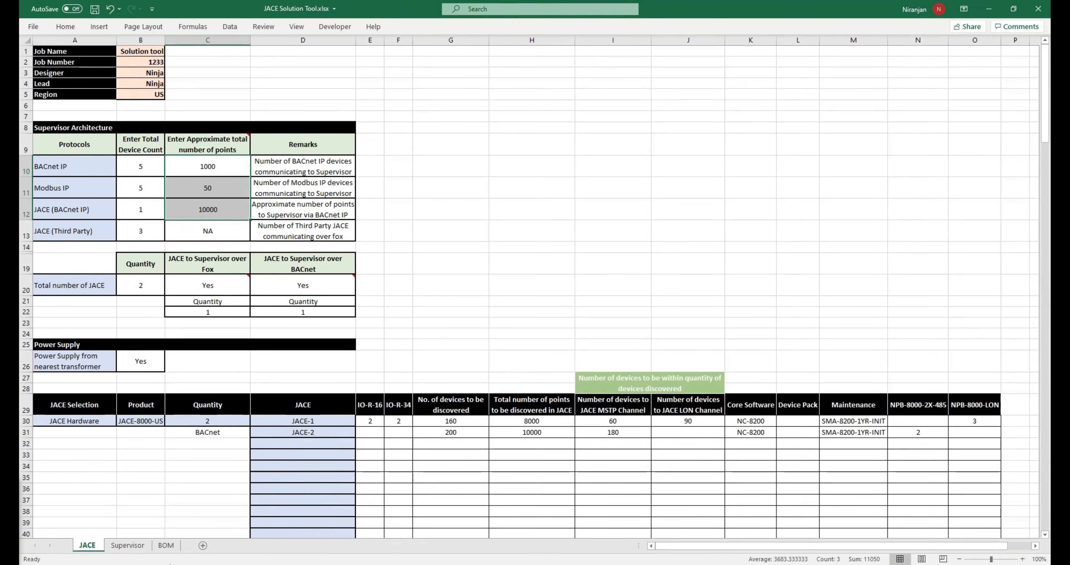
{"action": "left_click", "coordinate": [138, 546]}
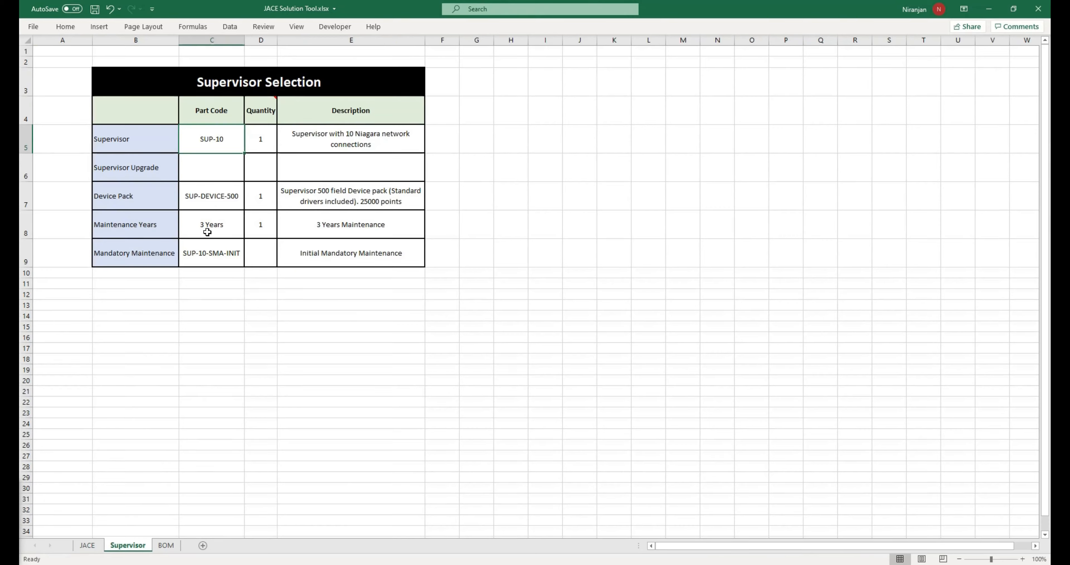
Clear the Maintenance Years part code in the Supervisor Selection table
{"action": "left_click", "coordinate": [226, 224]}
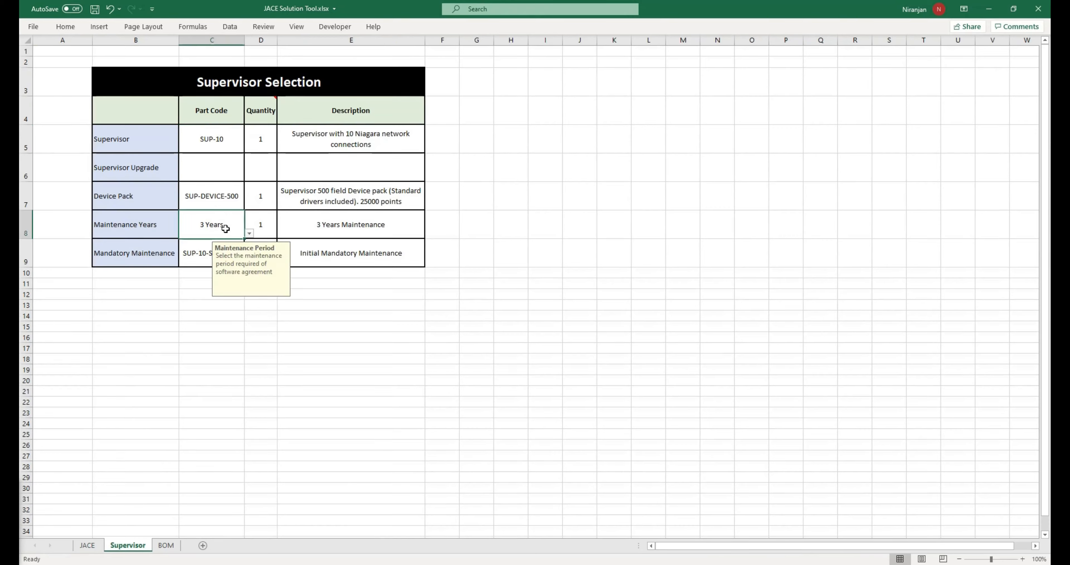
{"action": "key", "text": "Delete"}
{"action": "left_click", "coordinate": [373, 308]}
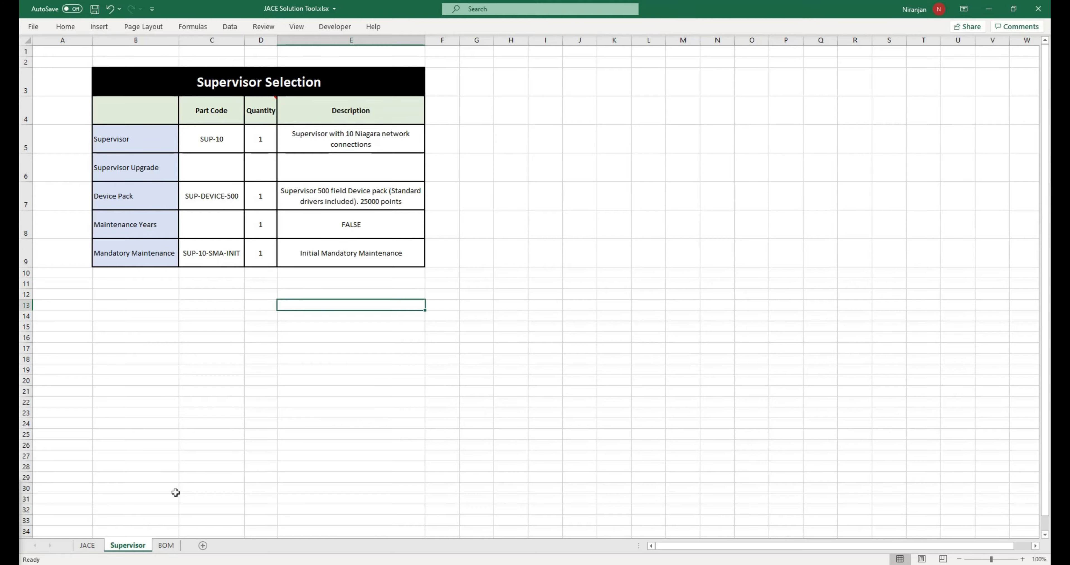
Review the JACE-8000-US, IO-R-16 and IO-R-34 quantities in the JACE Bill Of Material against the JACE sheet
{"action": "left_click", "coordinate": [167, 545]}
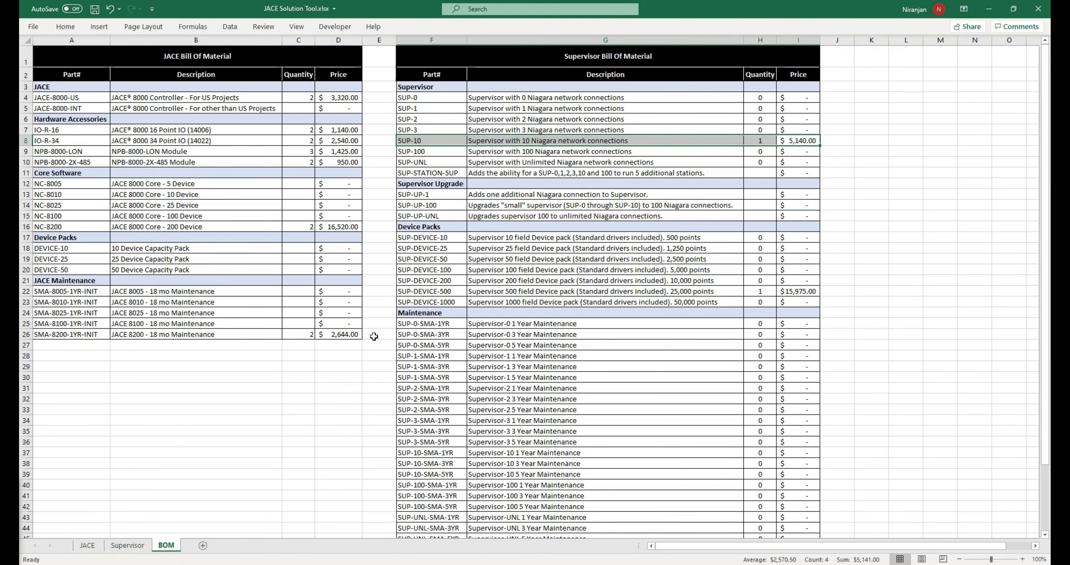
{"action": "left_click", "coordinate": [306, 97]}
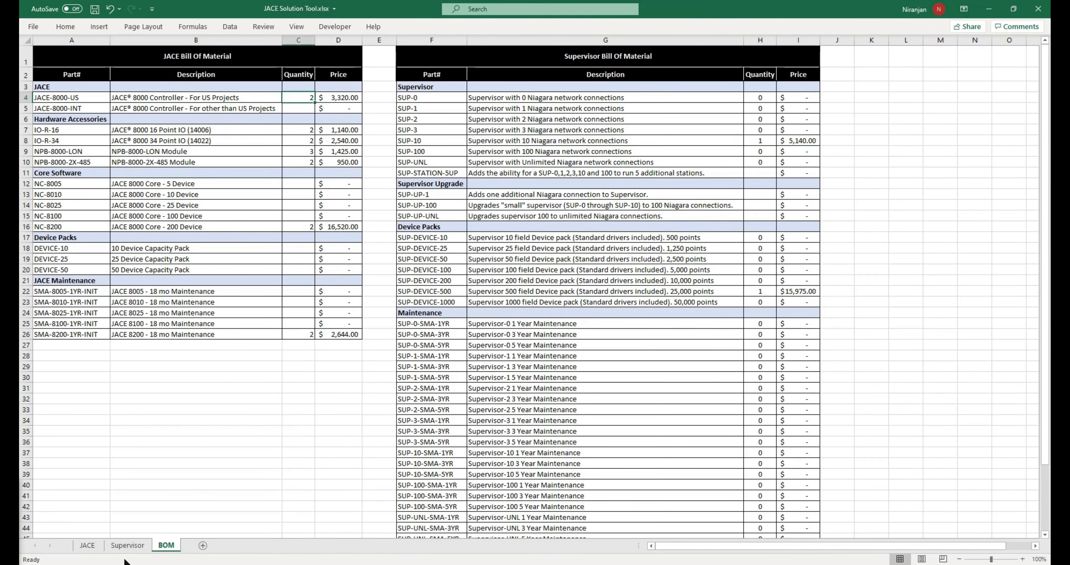
{"action": "left_click", "coordinate": [87, 546]}
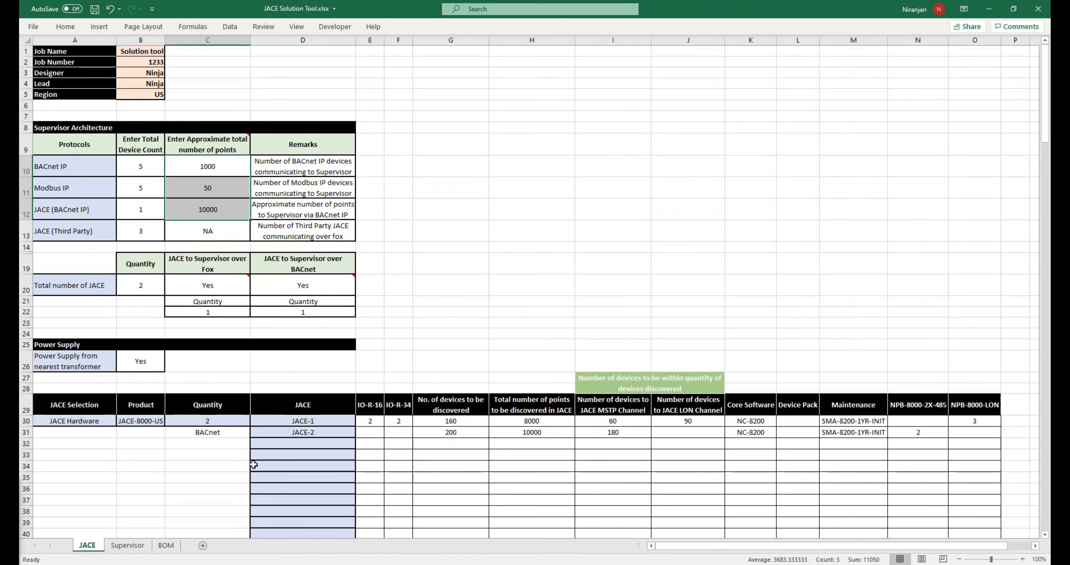
{"action": "left_click", "coordinate": [166, 545]}
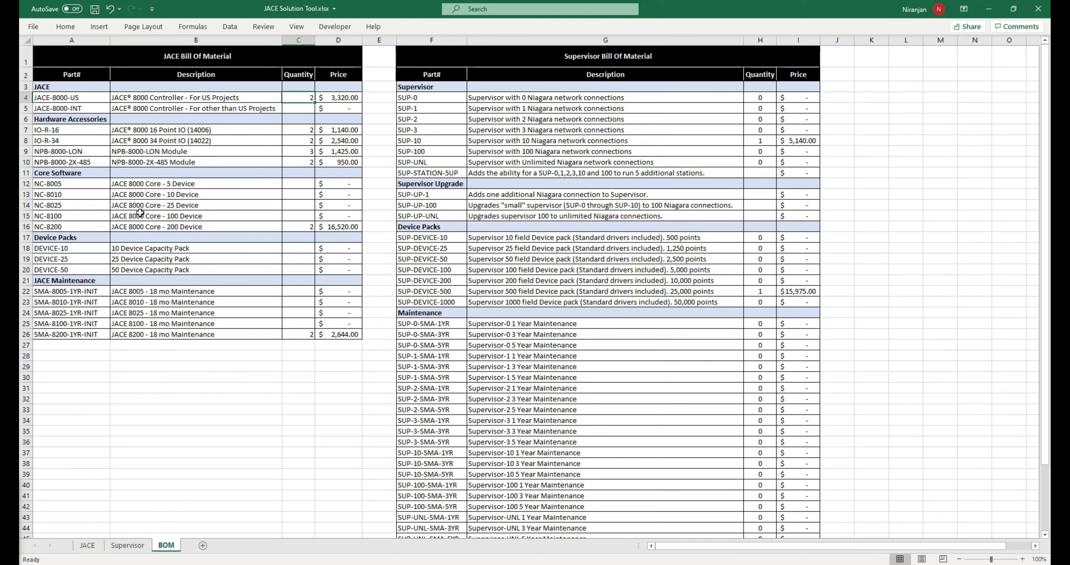
{"action": "left_click", "coordinate": [310, 129]}
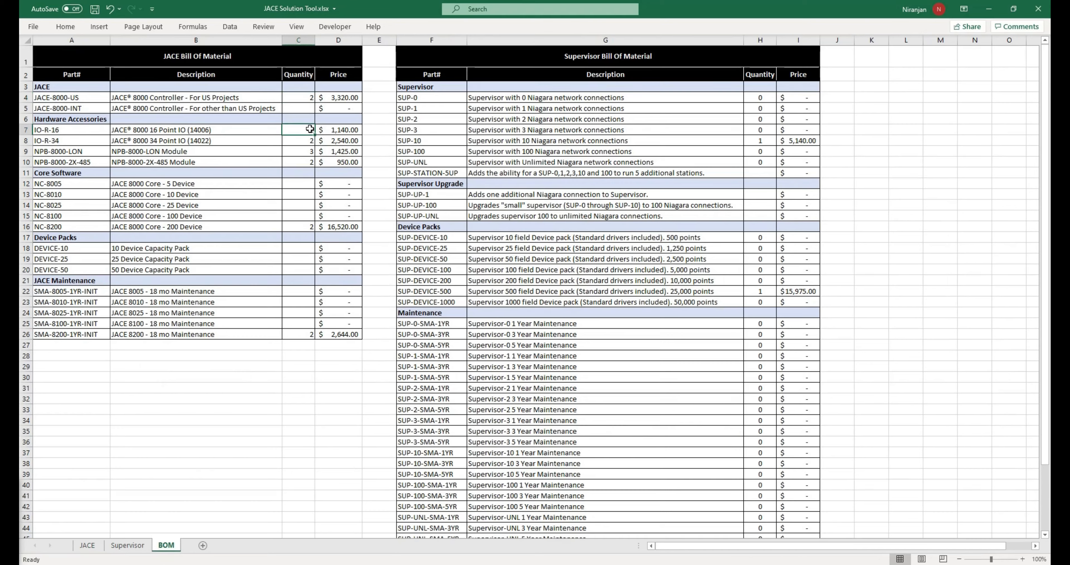
{"action": "left_click", "coordinate": [308, 140]}
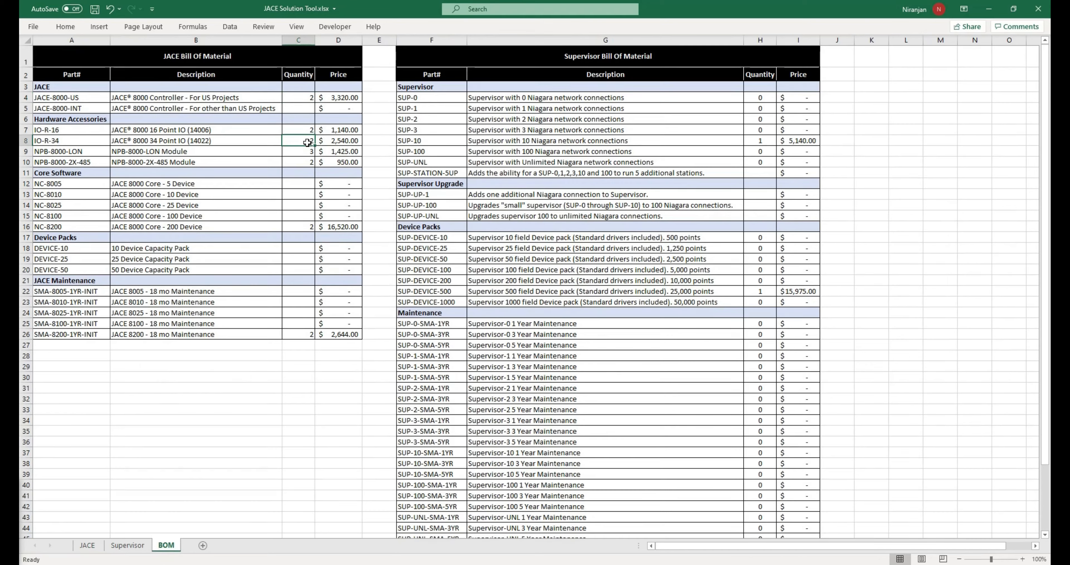
Compare the bill's NPB-8000-LON quantity with JACE-1's, and review its NPB-8000-2X-485, NC-8200 and SMA-8200-1YR-INIT quantities
{"action": "left_click", "coordinate": [310, 152]}
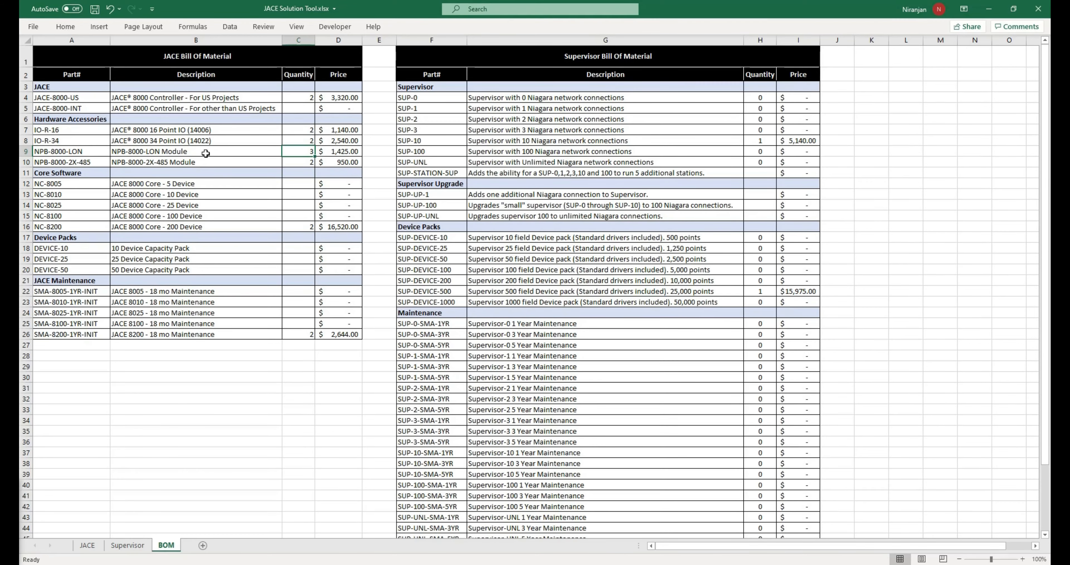
{"action": "left_click", "coordinate": [87, 545]}
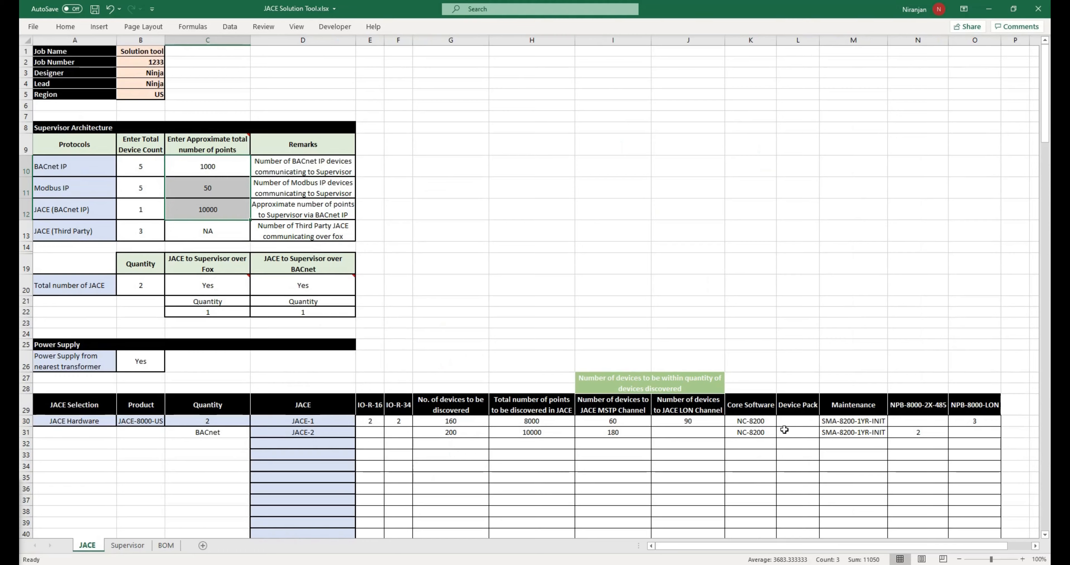
{"action": "left_click", "coordinate": [994, 422]}
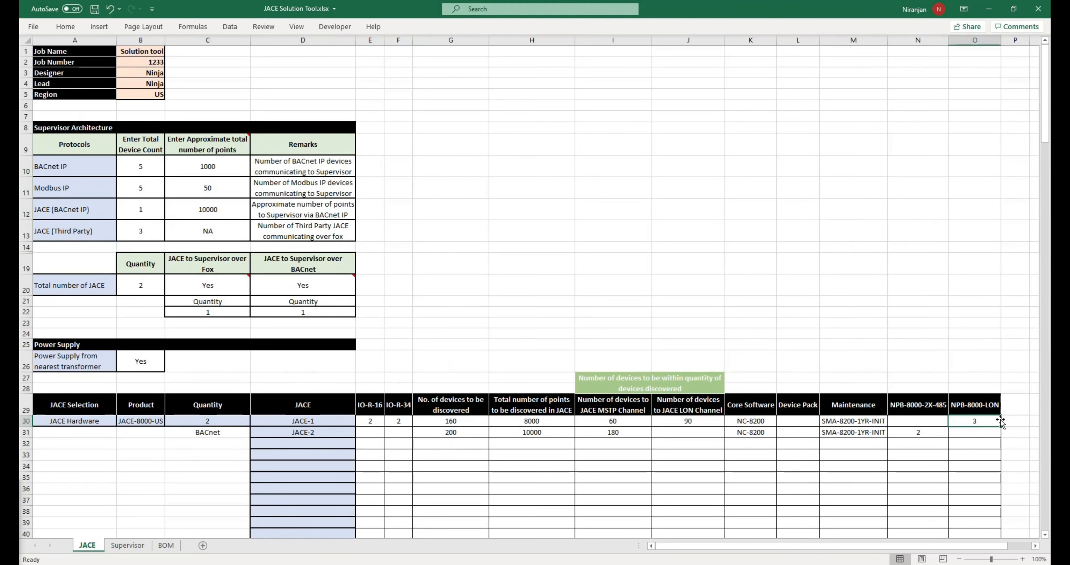
{"action": "left_click", "coordinate": [169, 545]}
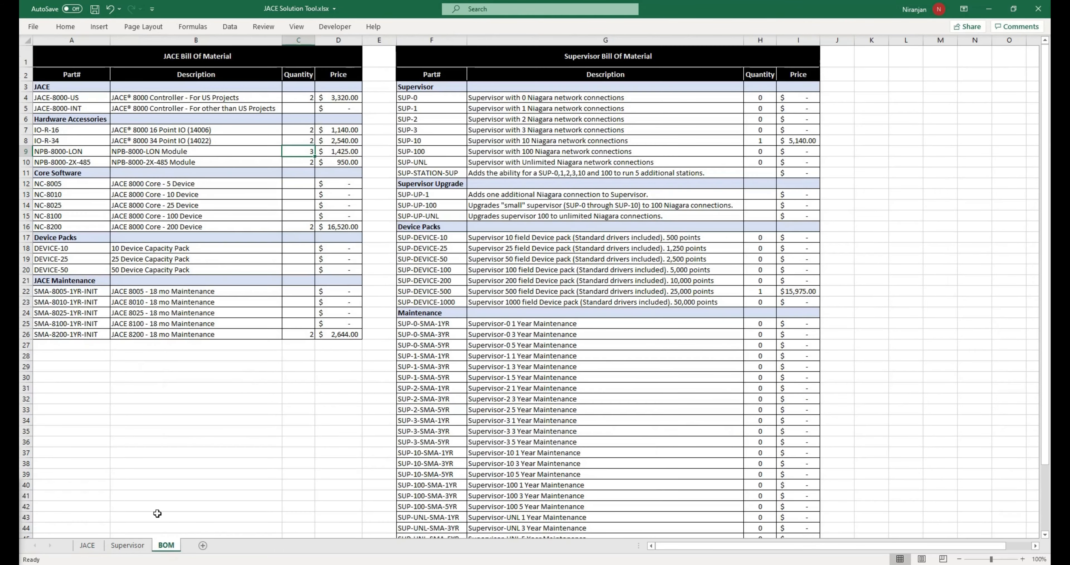
{"action": "left_click", "coordinate": [299, 162]}
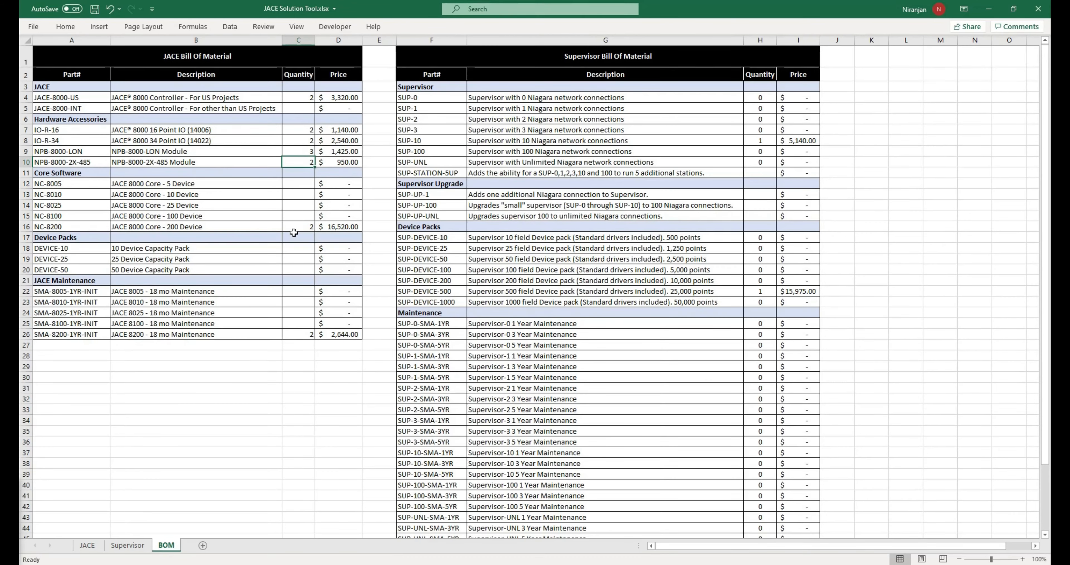
{"action": "left_click", "coordinate": [308, 225]}
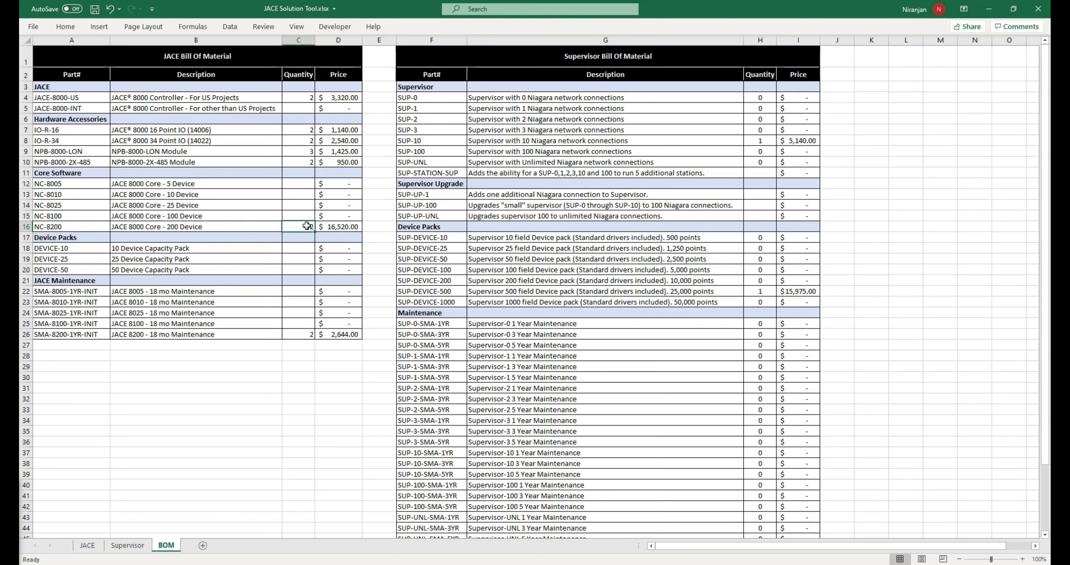
{"action": "left_click", "coordinate": [312, 337]}
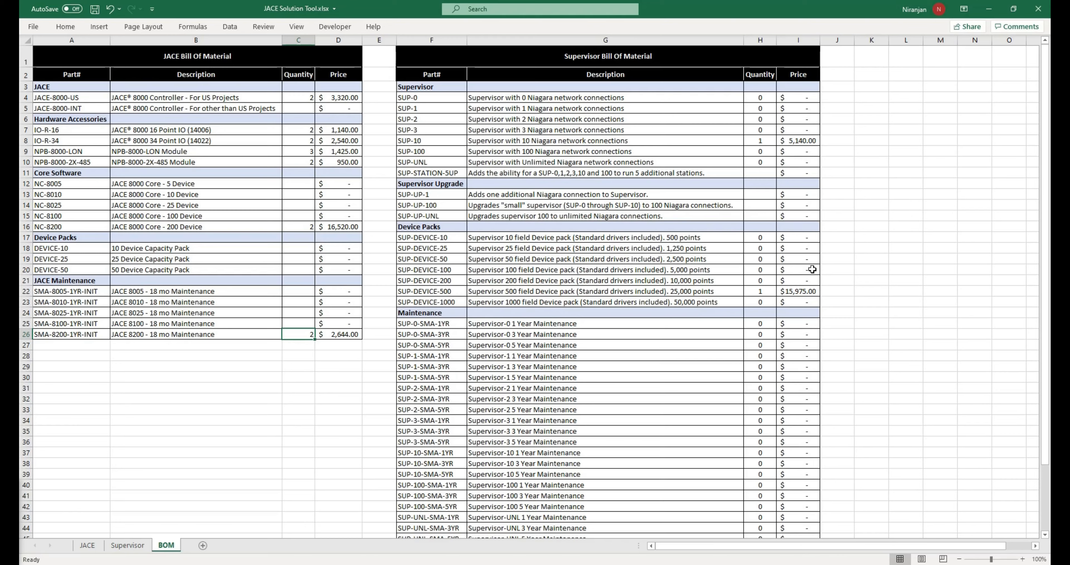
Review the SUP-10, SUP-DEVICE-500 and SUP-10-SMA-INIT quantities in the Supervisor Bill Of Material, and return to the JACE sheet
{"action": "left_click", "coordinate": [765, 141]}
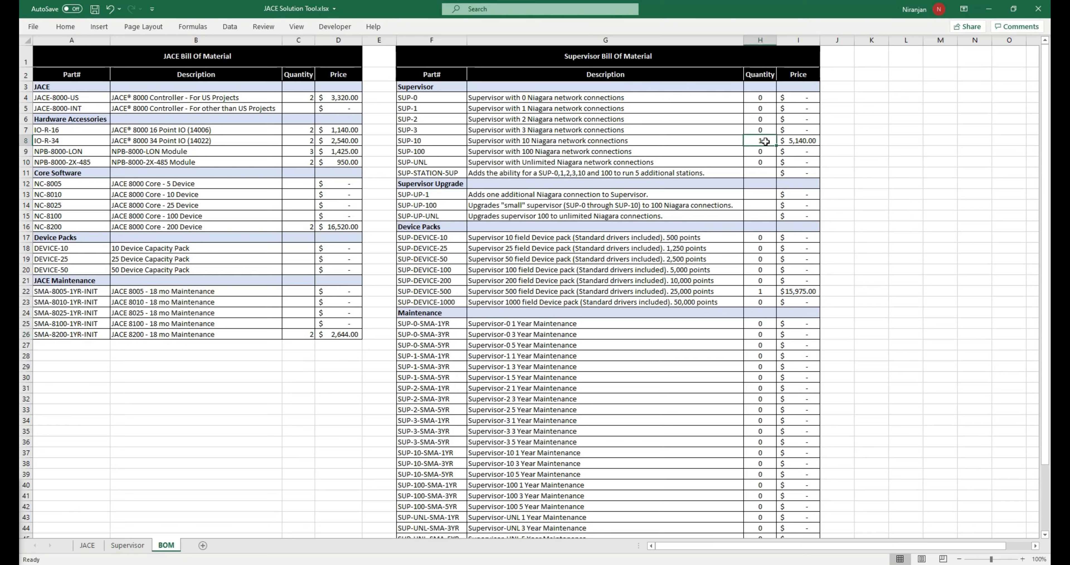
{"action": "left_click", "coordinate": [764, 290]}
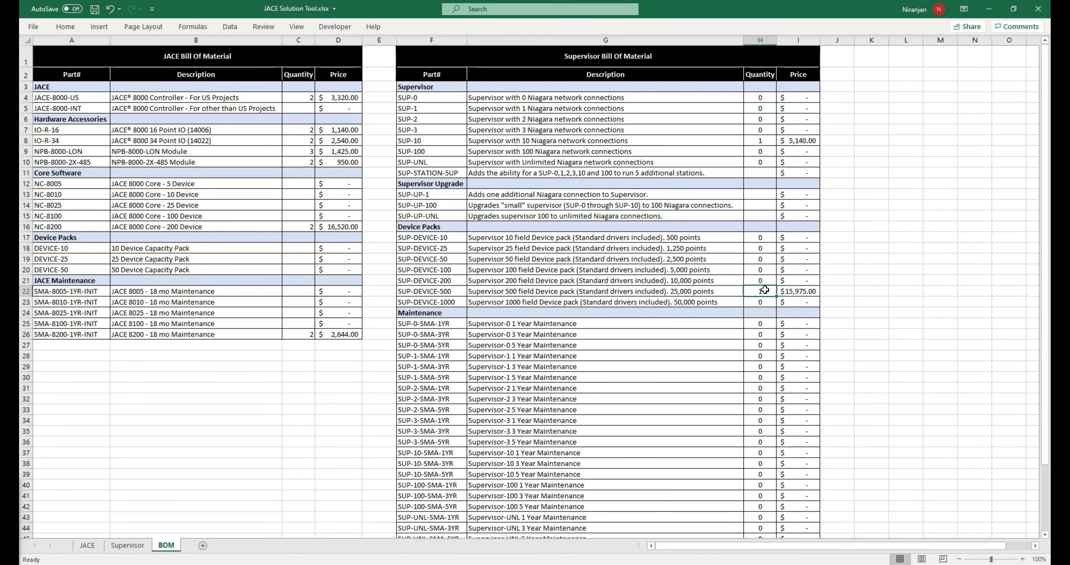
{"action": "scroll", "coordinate": [771, 417], "scroll_direction": "down", "scroll_amount": 4}
{"action": "left_click", "coordinate": [760, 449]}
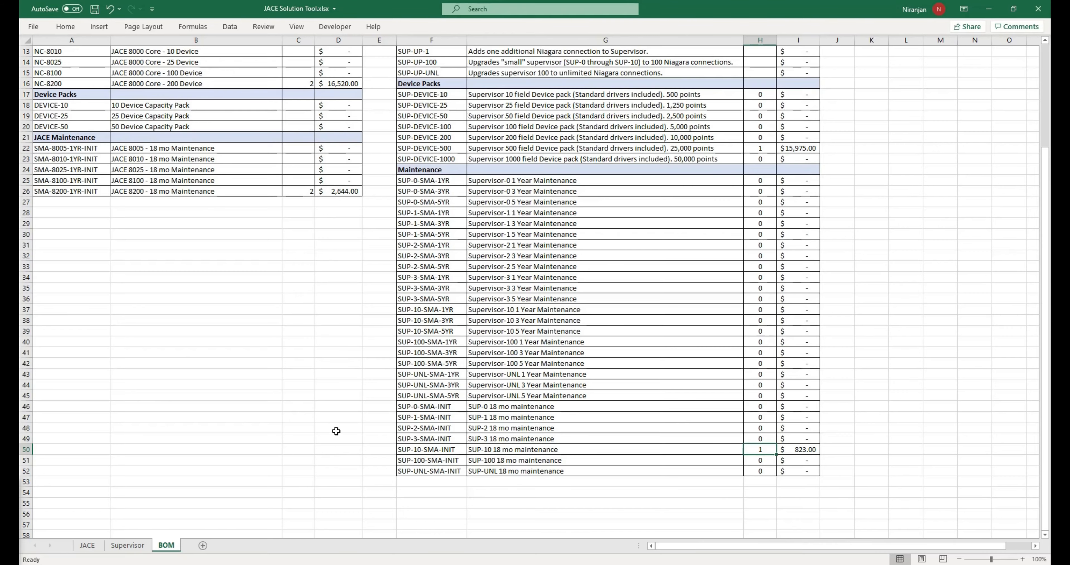
{"action": "left_click", "coordinate": [88, 545]}
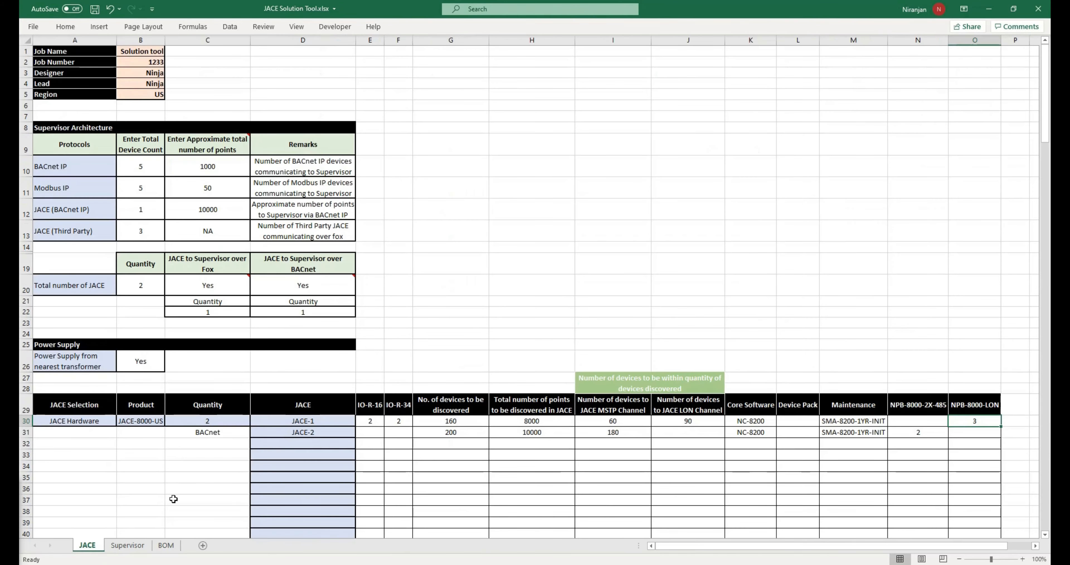